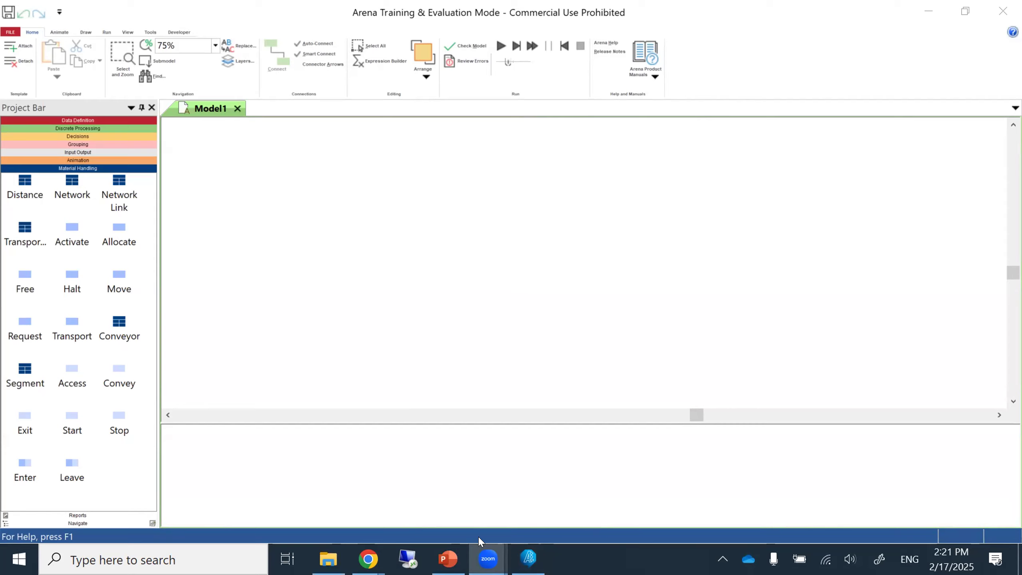
# Step: Save the new model in the Desktop's models folder, following the existing example files' naming pattern with the ending example5
pyautogui.click(675, 28)
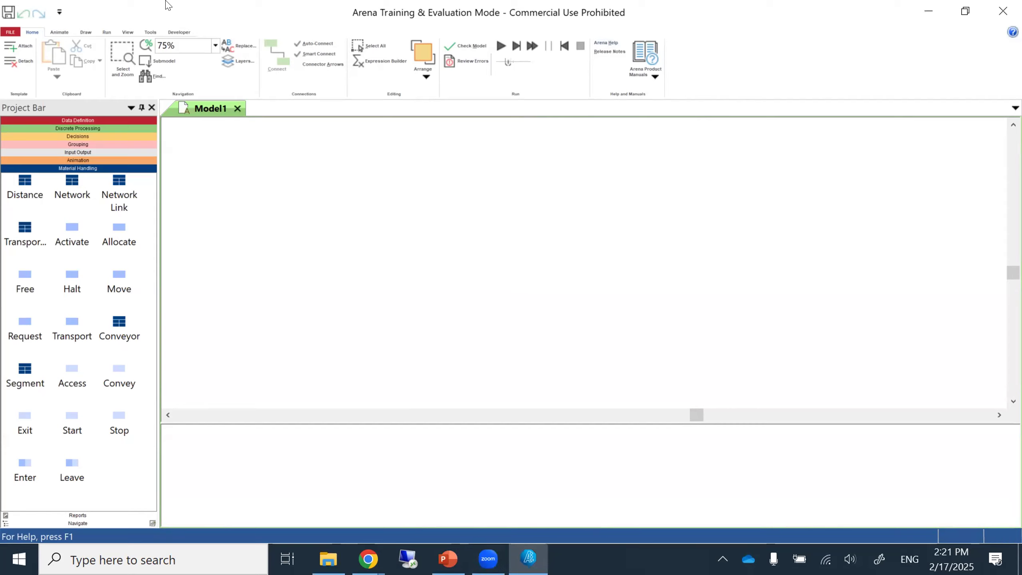
pyautogui.click(10, 32)
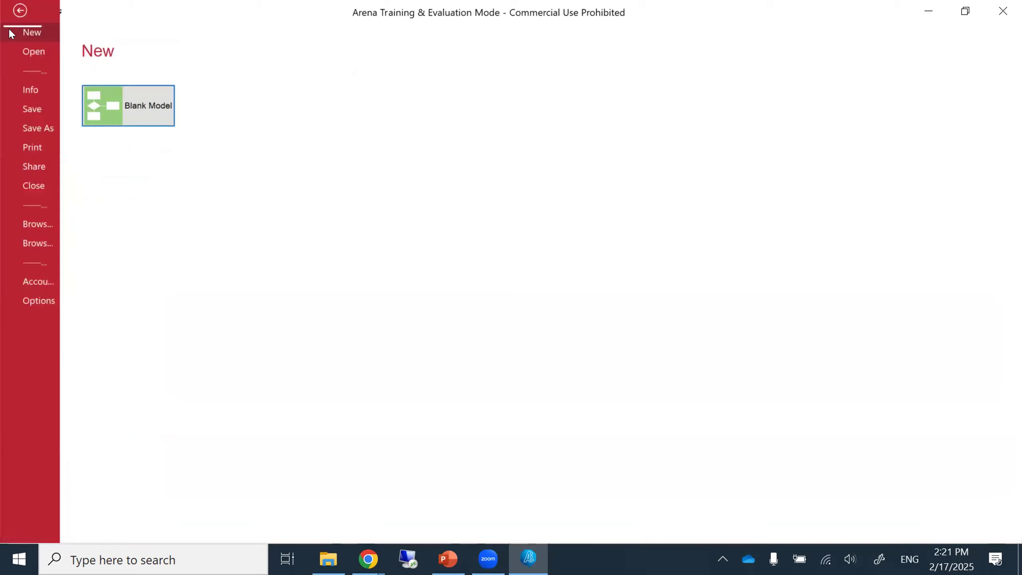
pyautogui.click(35, 125)
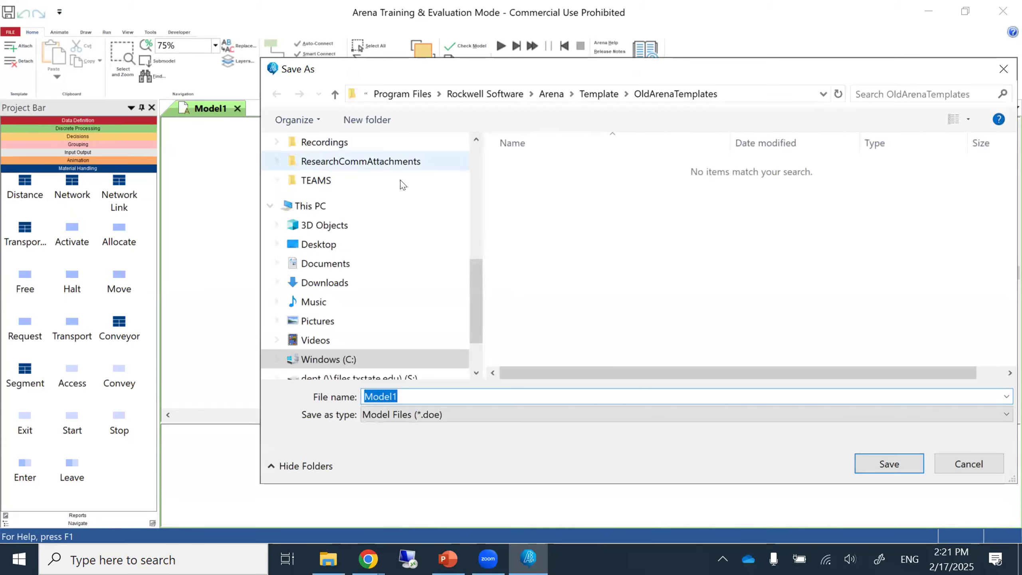
pyautogui.click(322, 245)
pyautogui.doubleClick(541, 200)
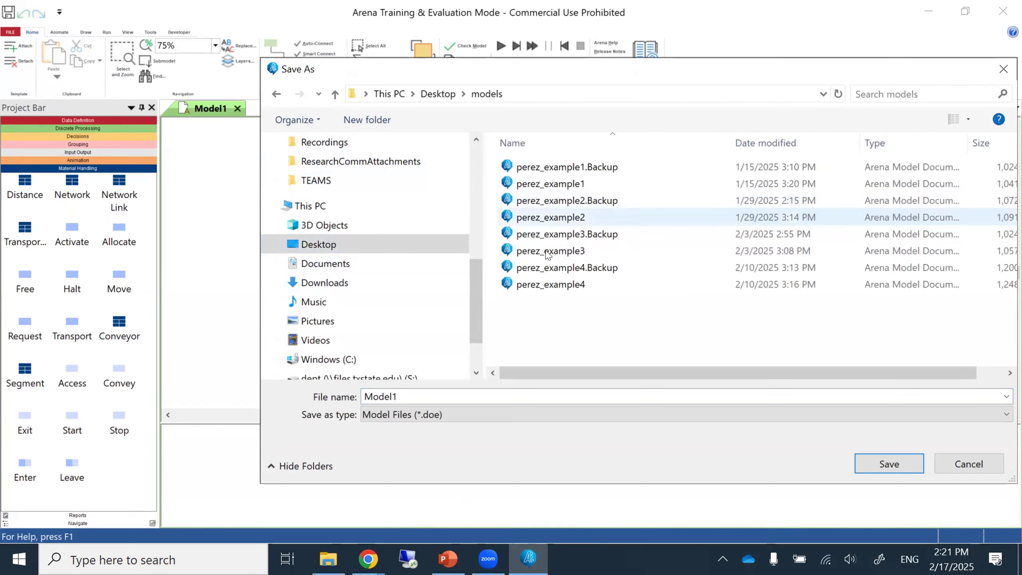
pyautogui.click(549, 286)
pyautogui.click(462, 392)
pyautogui.click(462, 392)
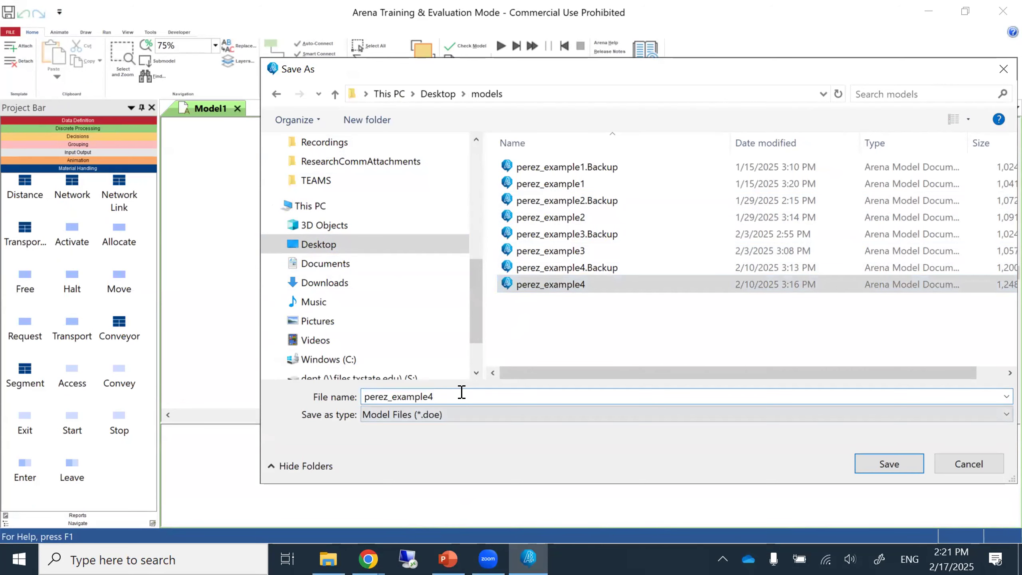
pyautogui.press('BackSpace')
pyautogui.write('5')
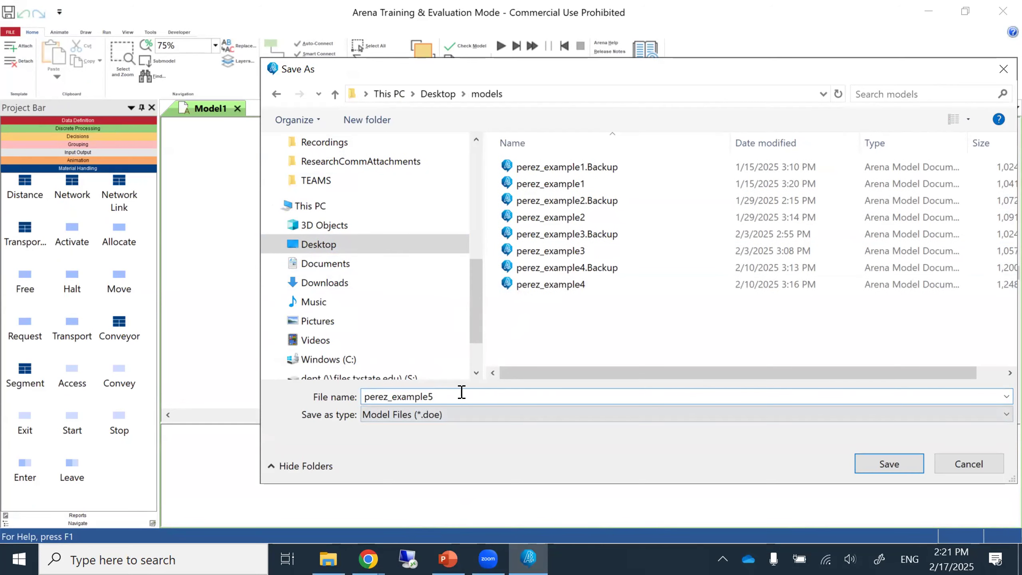
pyautogui.click(897, 466)
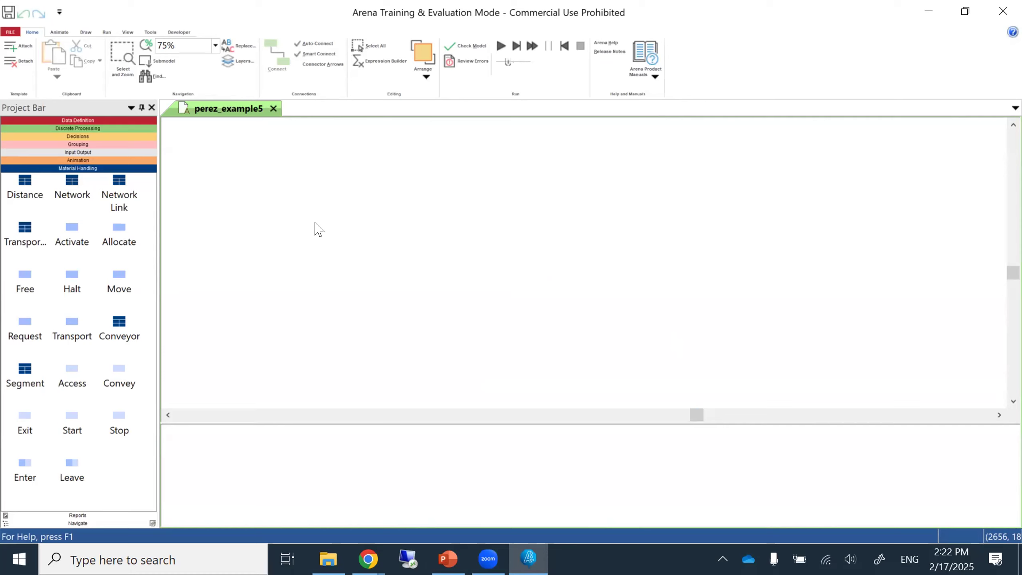
# Step: Attach the BasicProcess.tpo template panel from the OldArenaTemplates folder to the Project Bar
pyautogui.rightClick(144, 275)
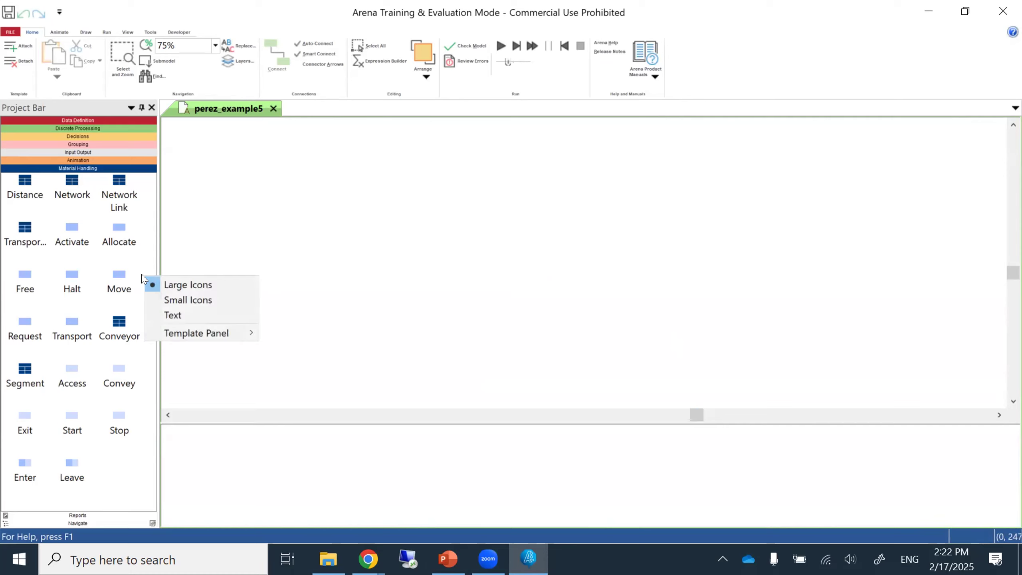
pyautogui.moveTo(175, 334)
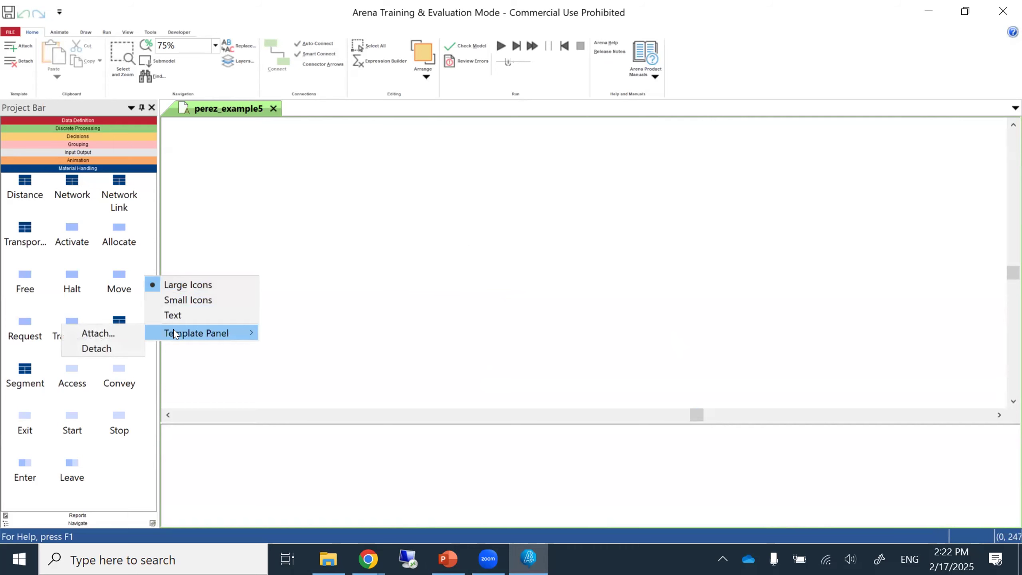
pyautogui.click(126, 336)
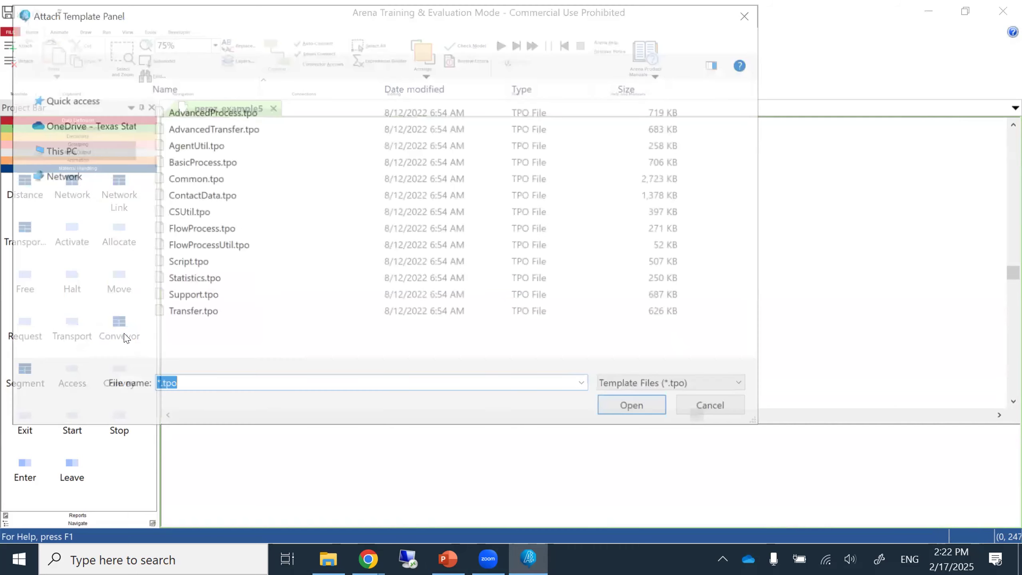
pyautogui.click(218, 160)
pyautogui.click(629, 406)
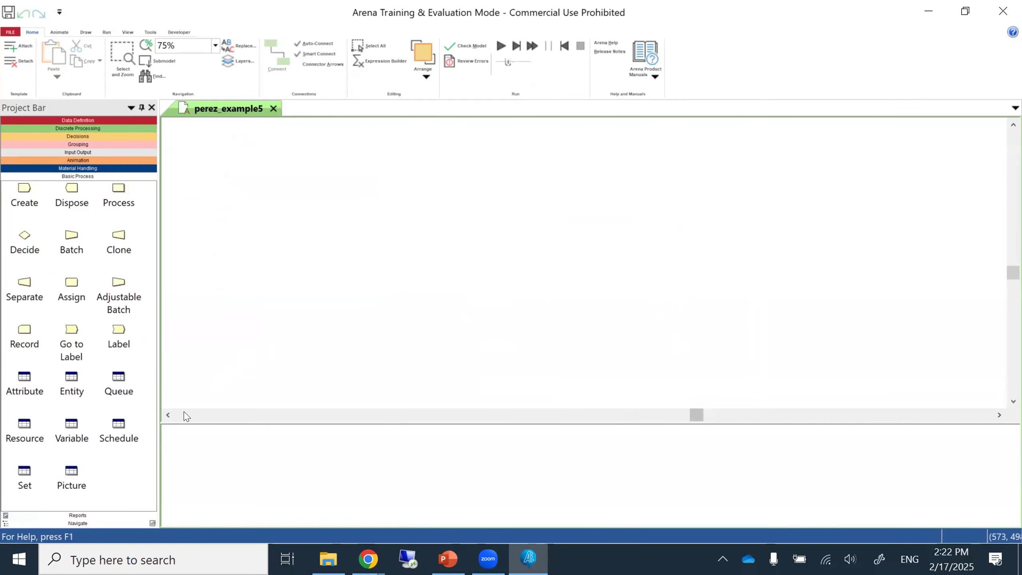
# Step: Attach the AdvancedProcess.tpo template panel from the OldArenaTemplates folder to the Project Bar
pyautogui.rightClick(125, 491)
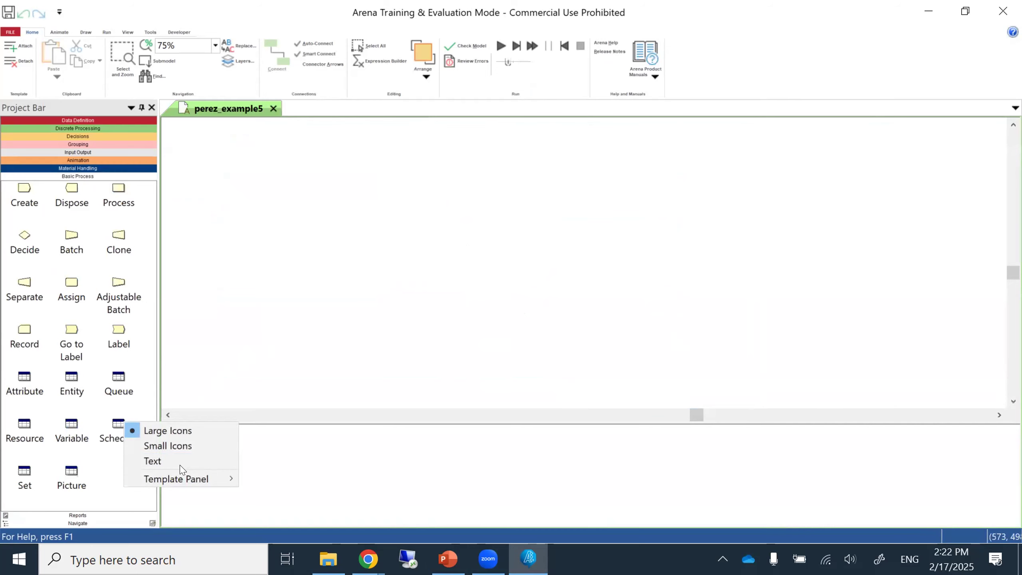
pyautogui.moveTo(181, 482)
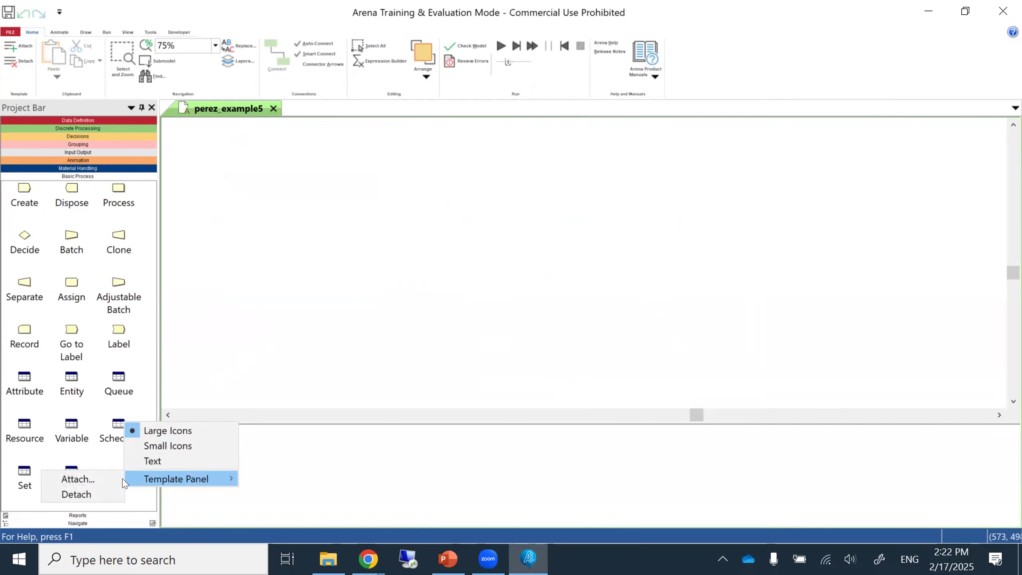
pyautogui.click(94, 476)
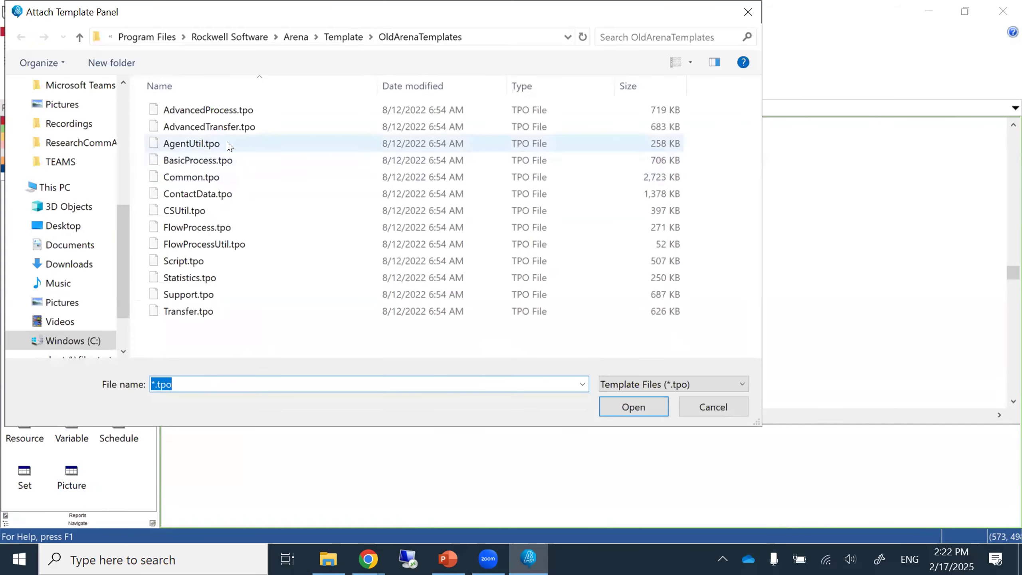
pyautogui.click(244, 112)
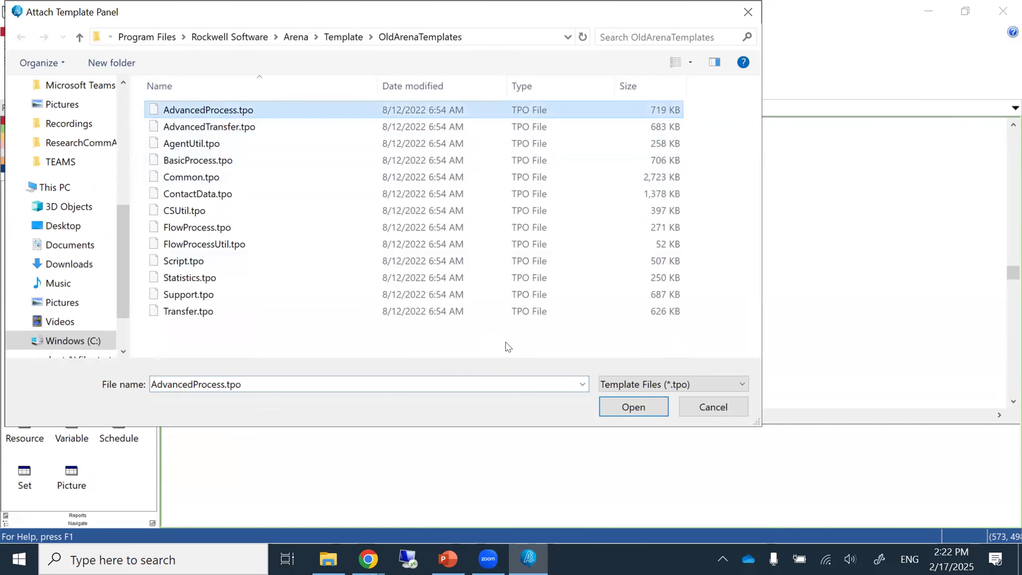
pyautogui.click(609, 407)
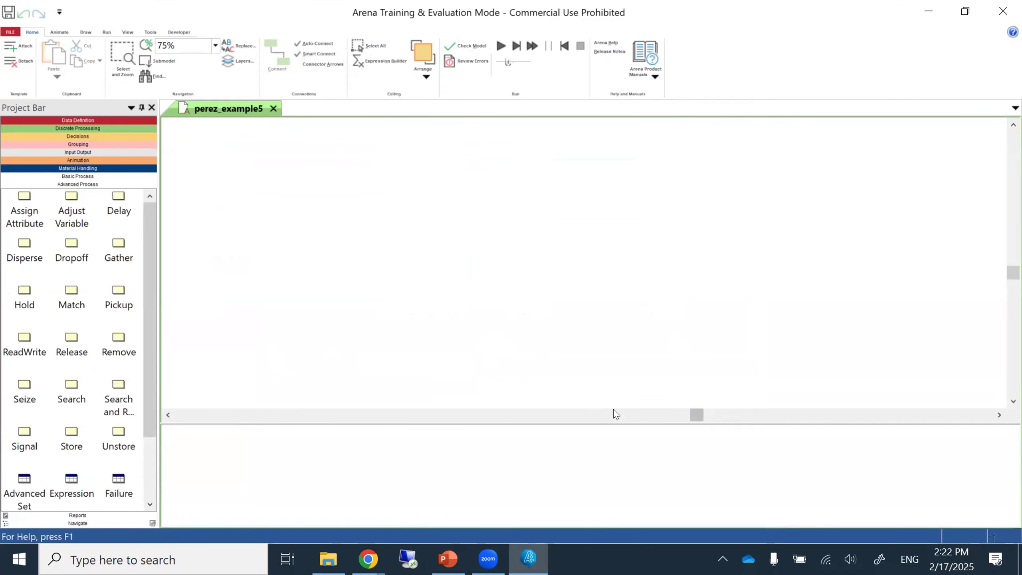
# Step: Place a Create module from the Basic Process panel in the upper-left area of the empty model
pyautogui.click(105, 177)
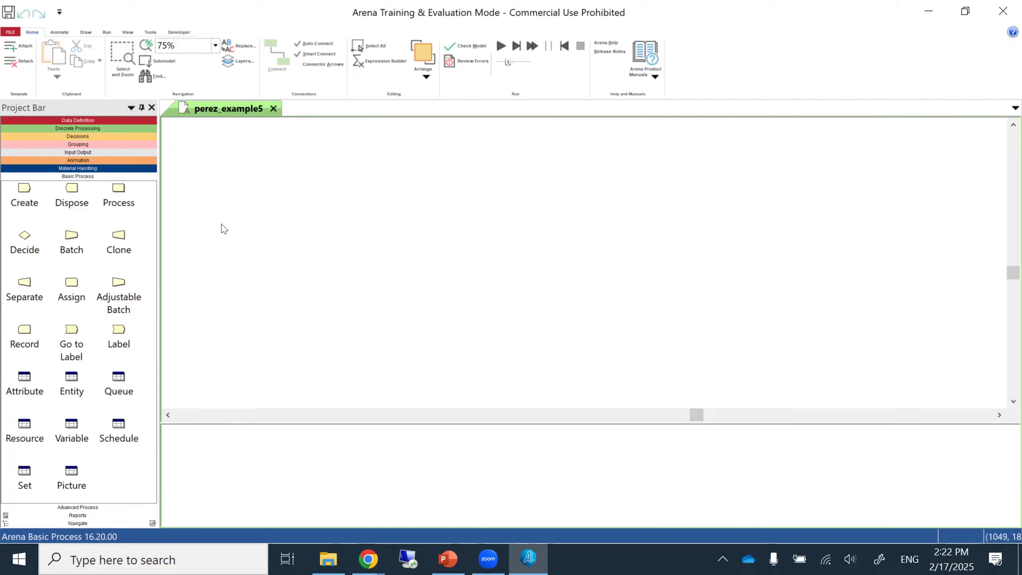
pyautogui.click(23, 193)
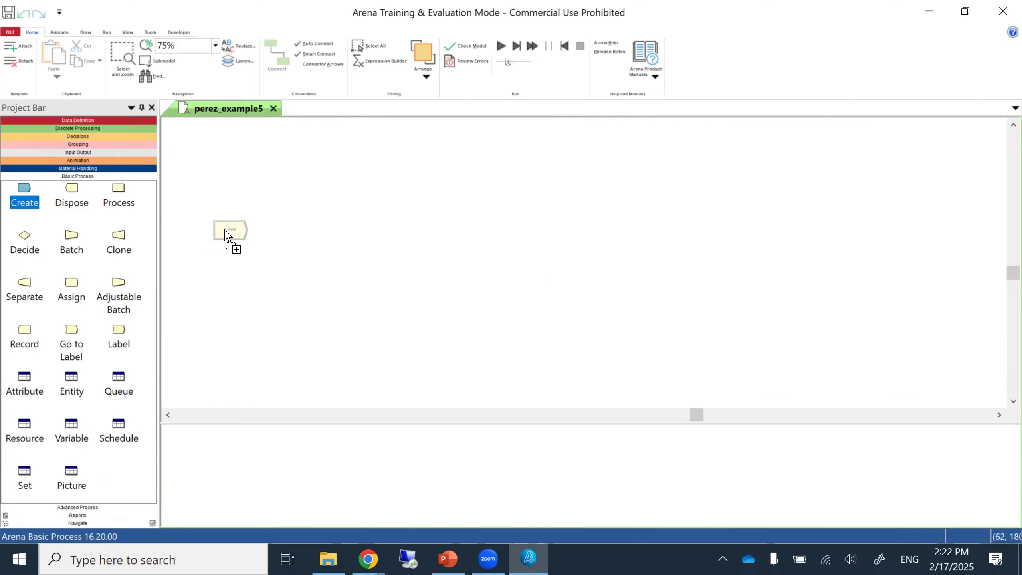
pyautogui.click(228, 158)
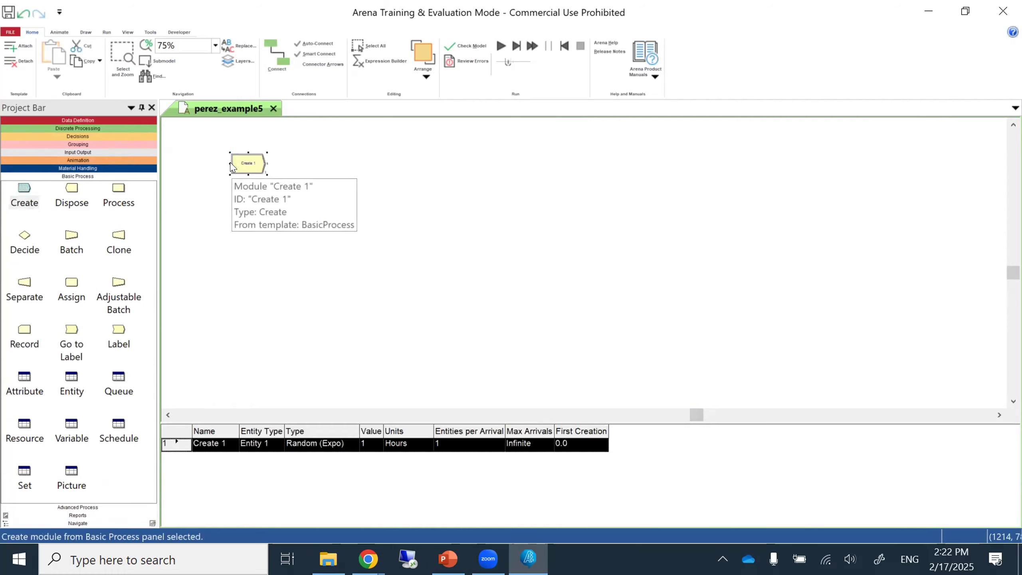
# Step: Set the model zoom to 100% with the Create module in view
pyautogui.click(215, 45)
pyautogui.scroll(-2, 209, 98)
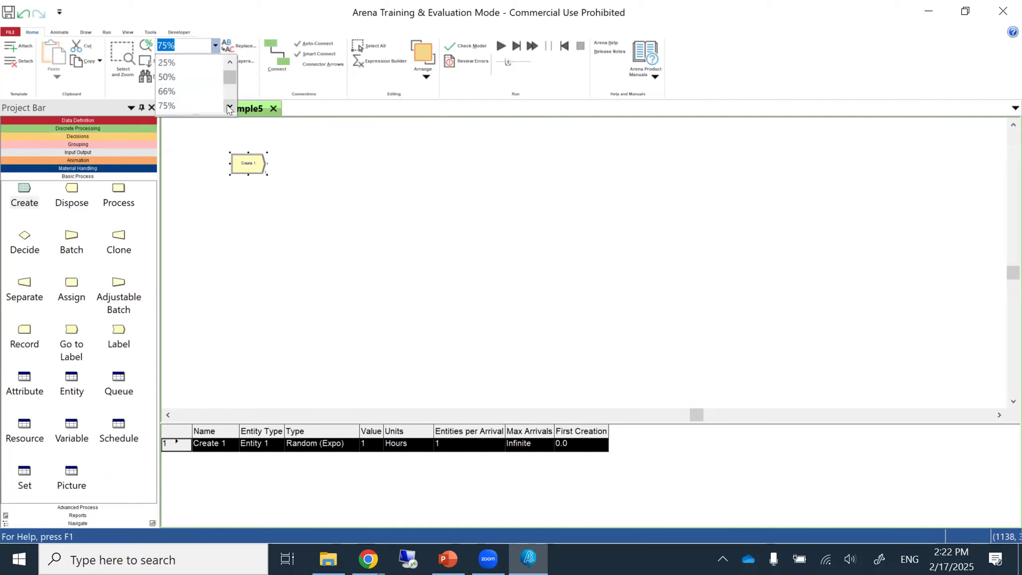
pyautogui.click(209, 106)
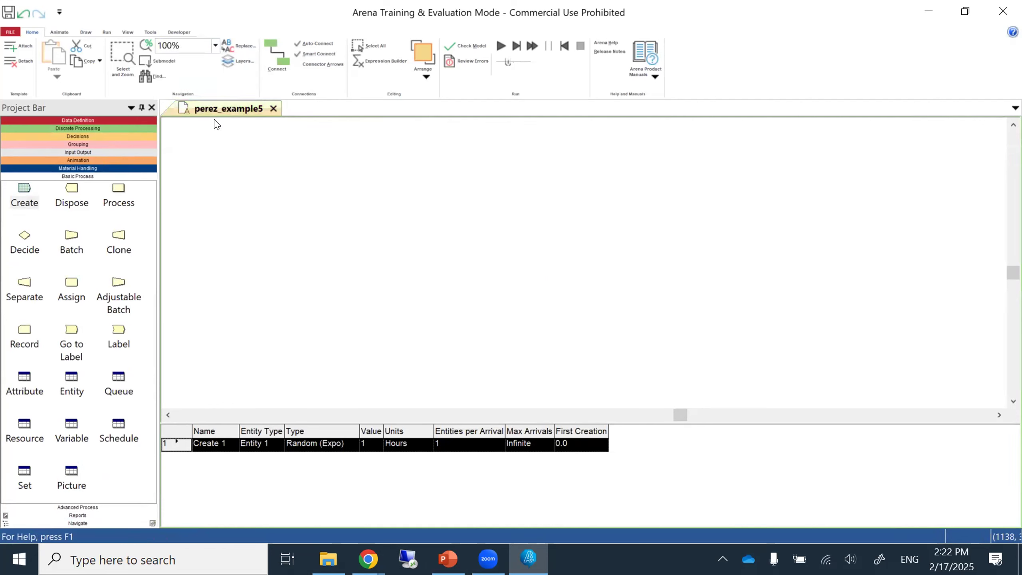
pyautogui.click(172, 415)
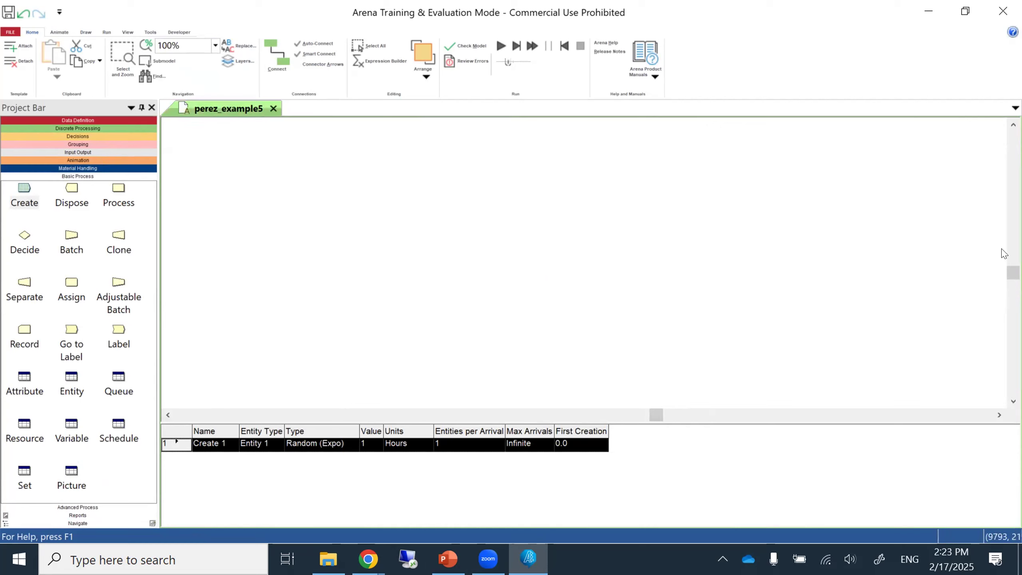
pyautogui.click(1014, 124)
pyautogui.click(1014, 124)
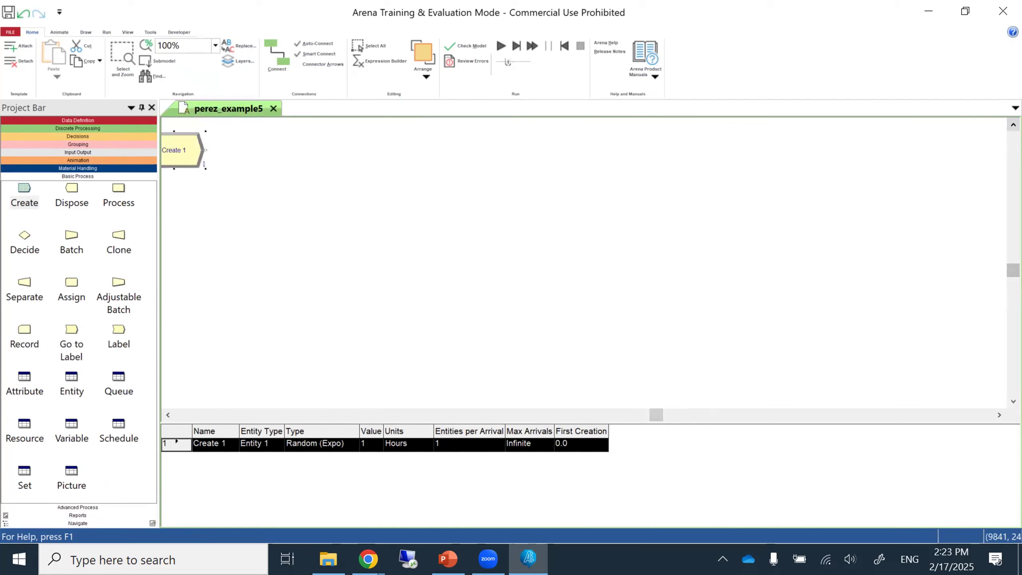
pyautogui.click(169, 415)
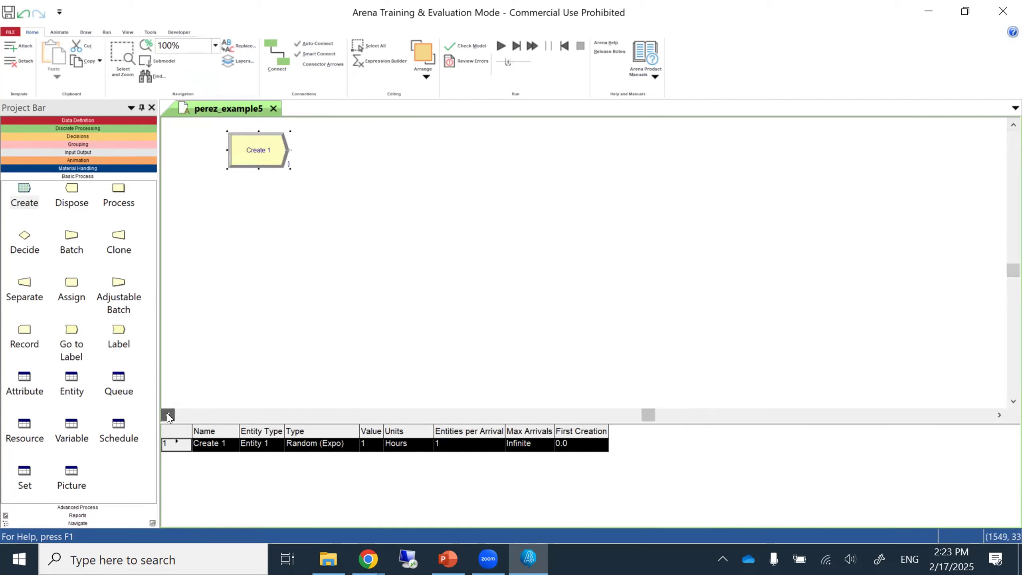
# Step: Check the arrival interval in the PowerPoint example and set the Create module's time between arrivals to 2 minutes
pyautogui.doubleClick(262, 157)
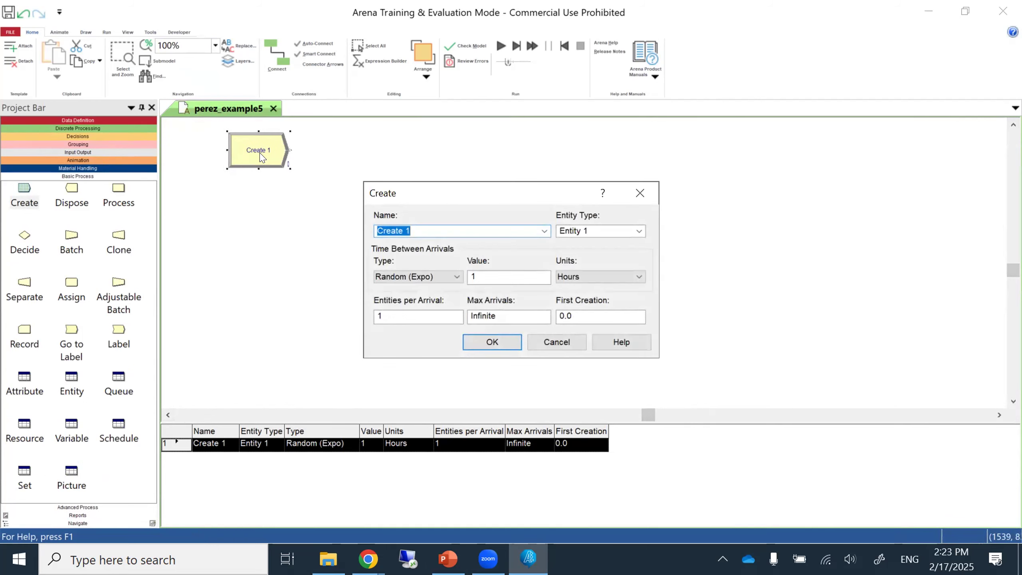
pyautogui.doubleClick(477, 277)
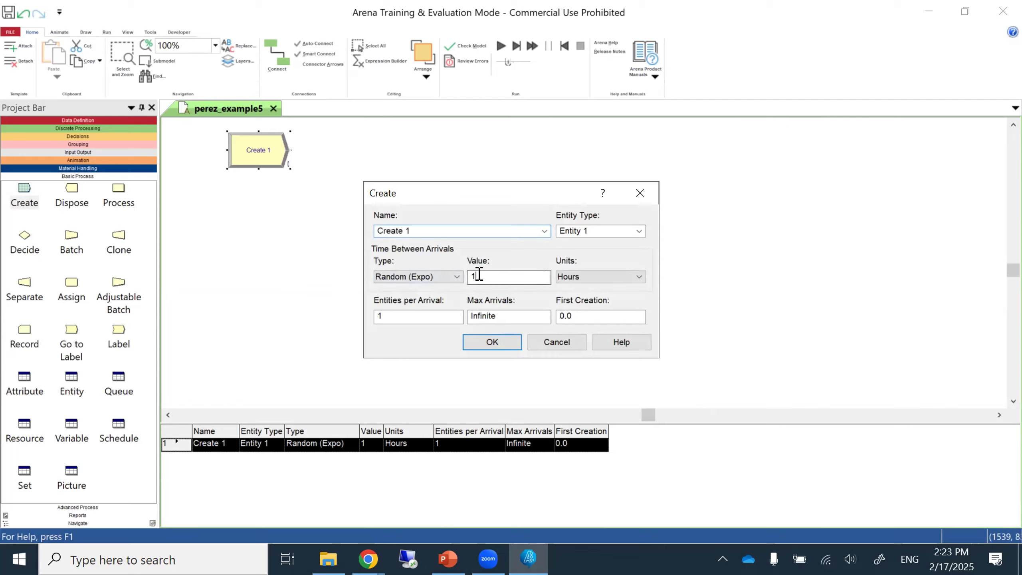
pyautogui.write('4')
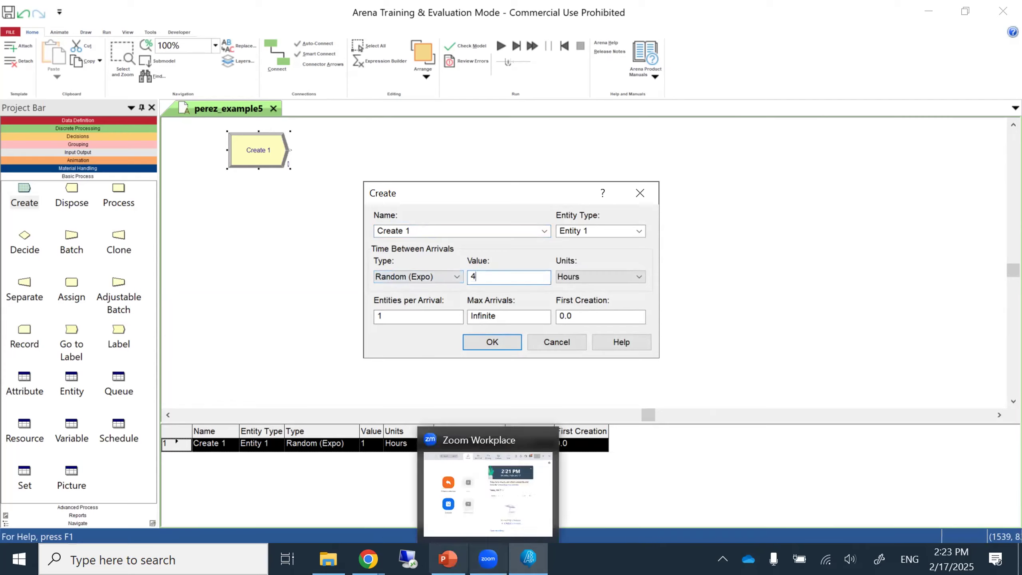
pyautogui.click(448, 560)
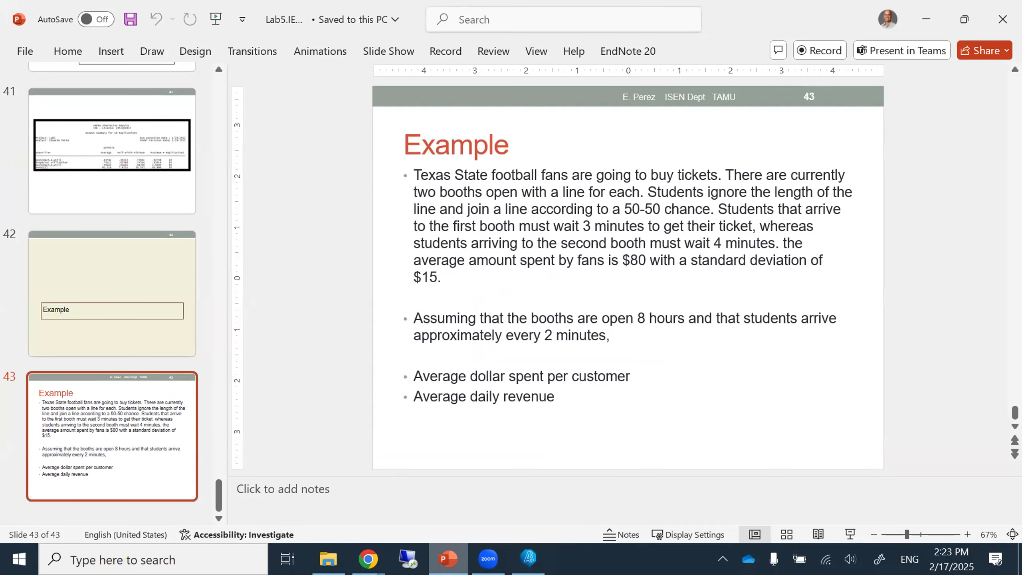
pyautogui.click(448, 560)
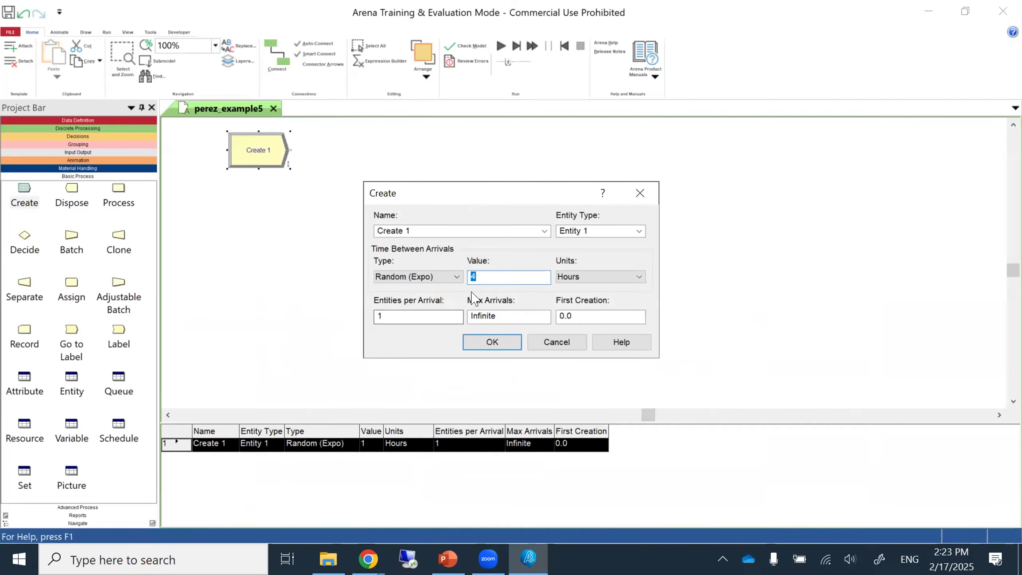
pyautogui.write('2')
pyautogui.click(608, 276)
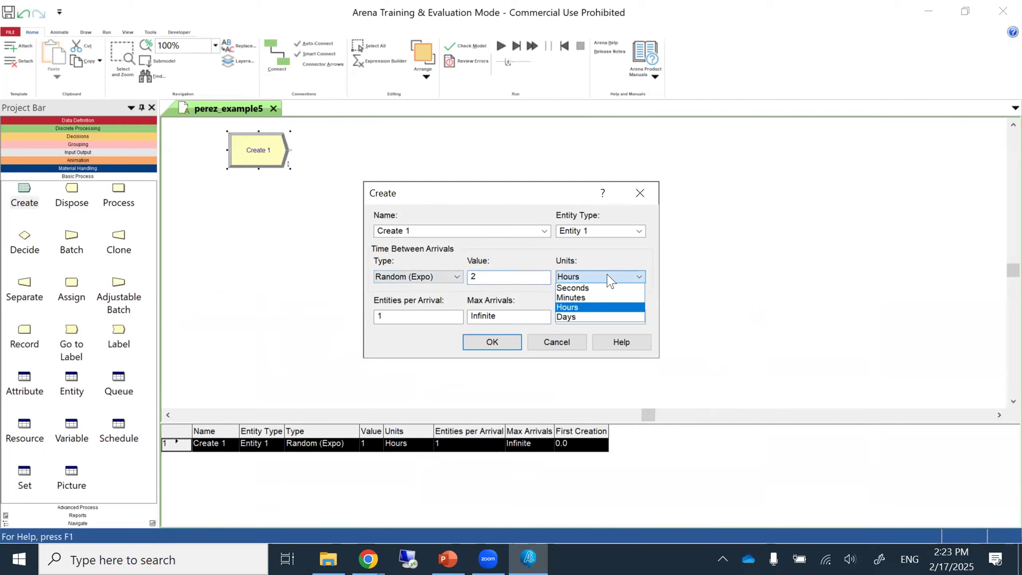
pyautogui.click(597, 297)
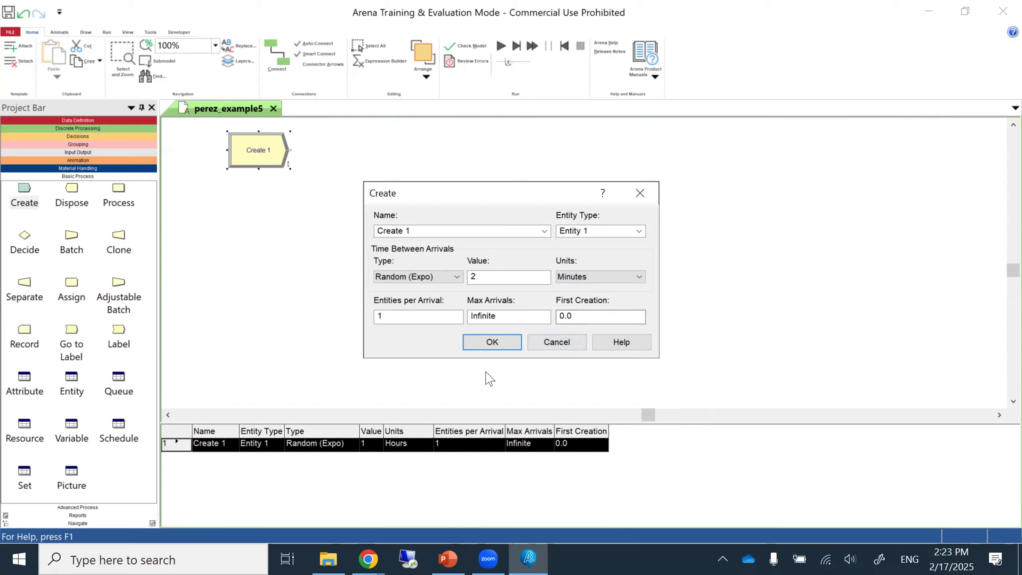
pyautogui.click(485, 350)
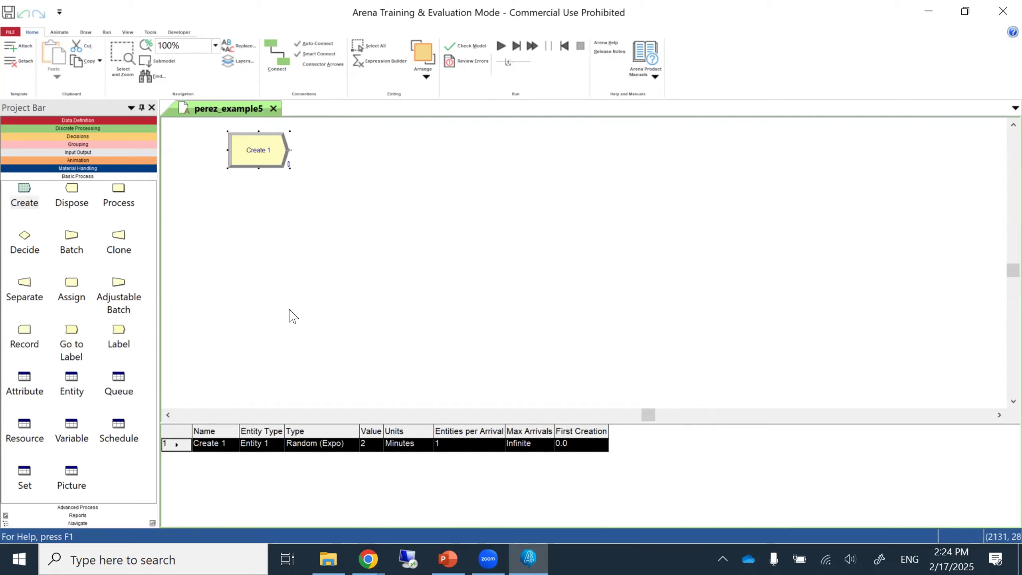
# Step: Place an Assign module connected after Create 1 and add an Attribute assignment named MoneySpent to it
pyautogui.moveTo(73, 286); pyautogui.dragTo(318, 153)
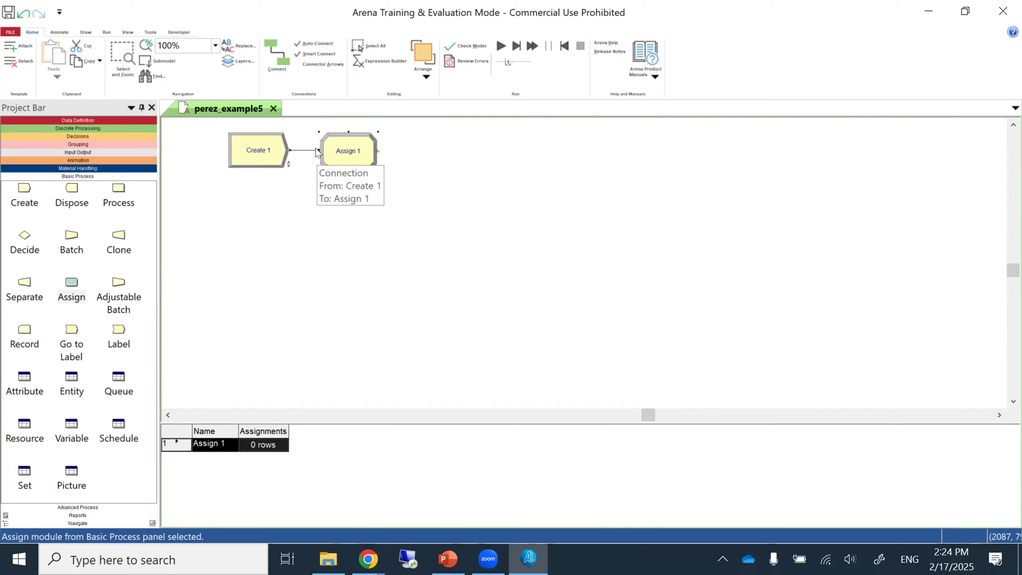
pyautogui.doubleClick(344, 152)
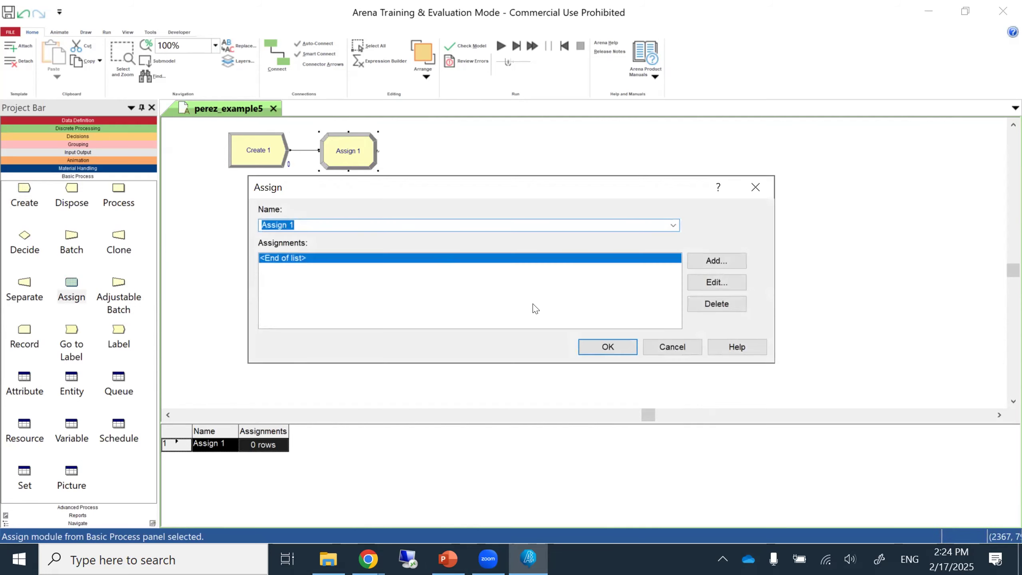
pyautogui.click(698, 262)
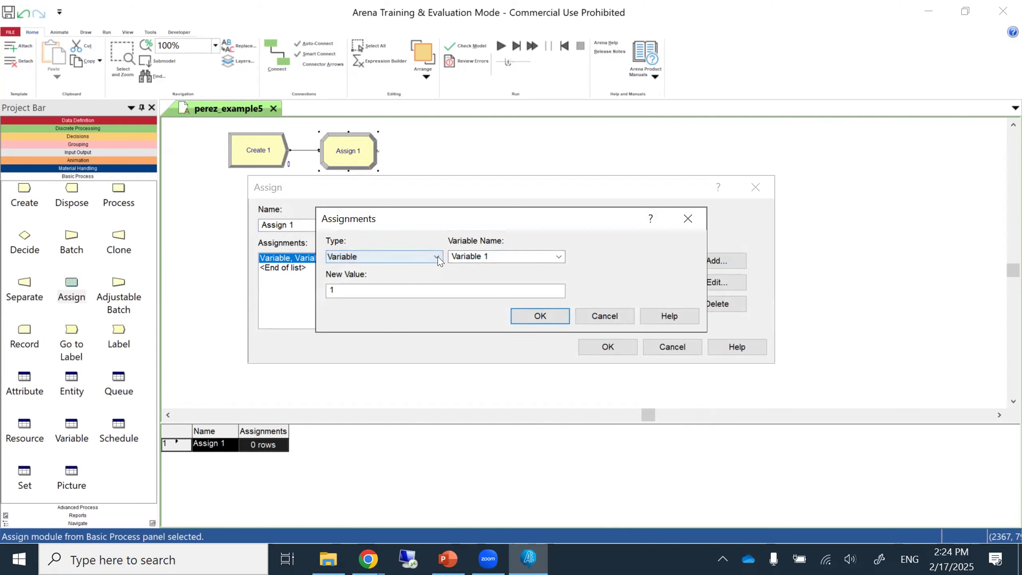
pyautogui.click(439, 257)
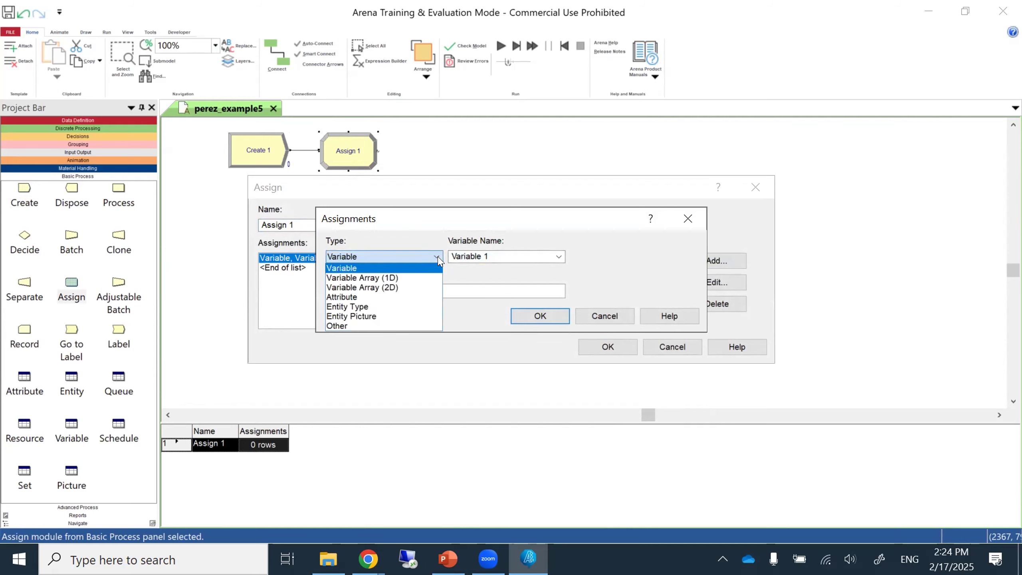
pyautogui.click(419, 298)
pyautogui.click(533, 255)
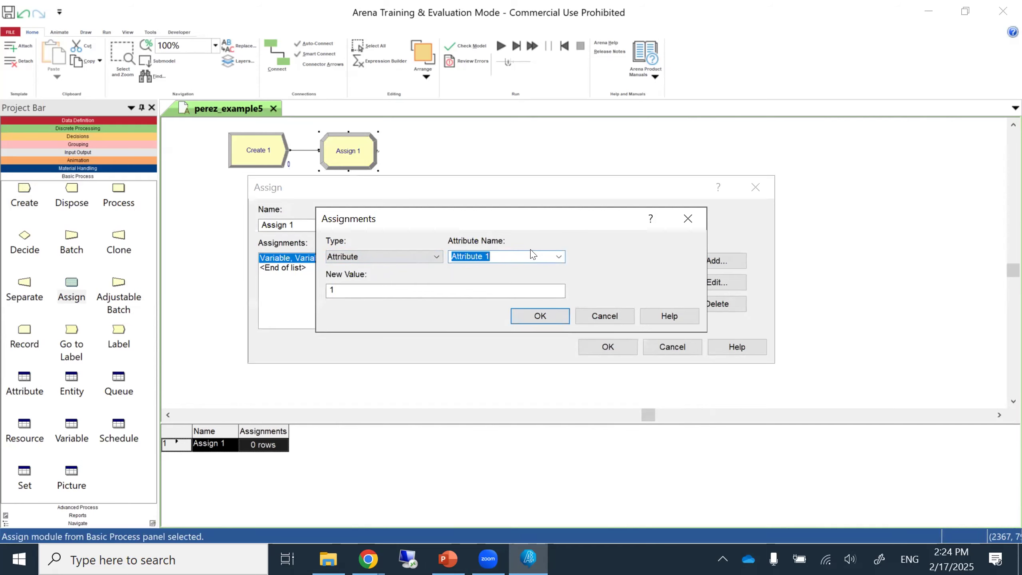
pyautogui.write('MoneySpent')
# Step: Check the spending figures in the PowerPoint example and build a Normal distribution expression with mean 80 for MoneySpent's new value
pyautogui.click(449, 559)
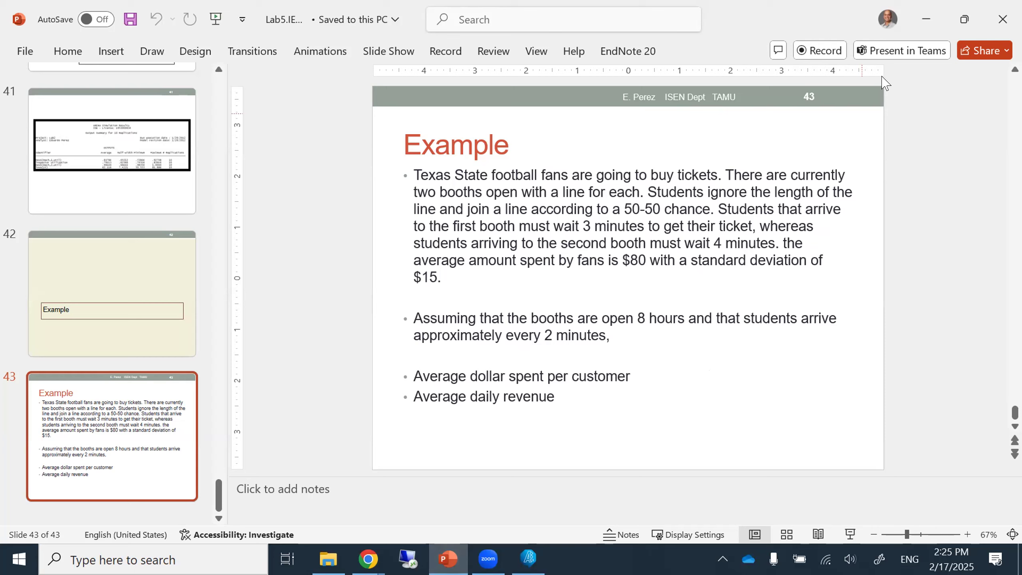
pyautogui.click(927, 19)
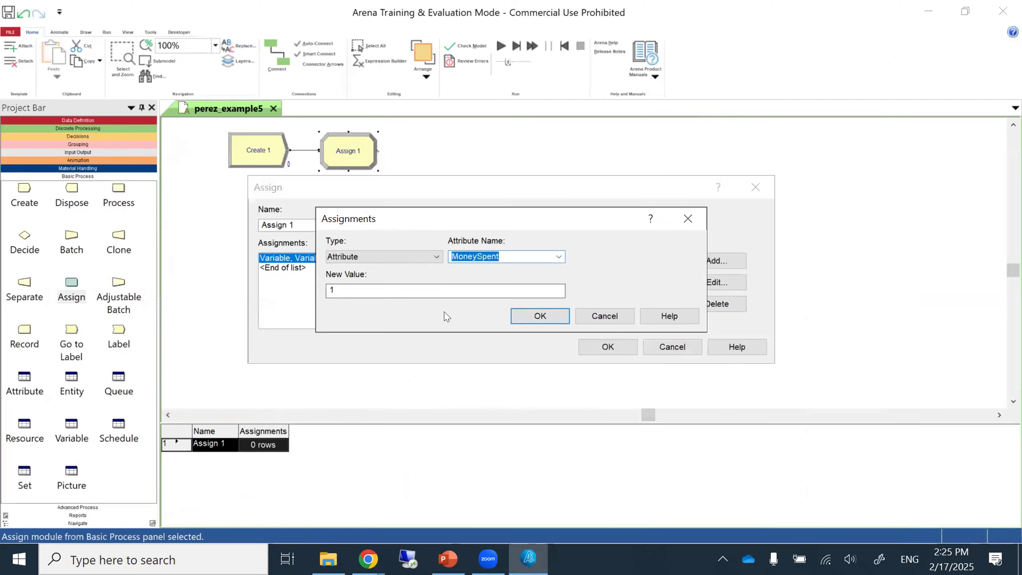
pyautogui.click(375, 291)
pyautogui.moveTo(346, 291); pyautogui.dragTo(306, 286)
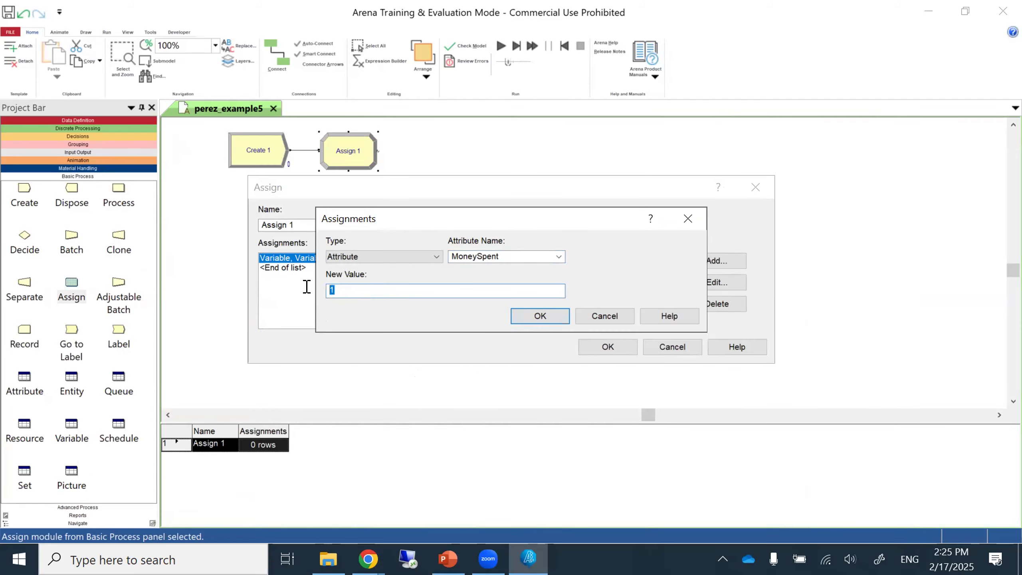
pyautogui.rightClick(335, 291)
pyautogui.click(403, 401)
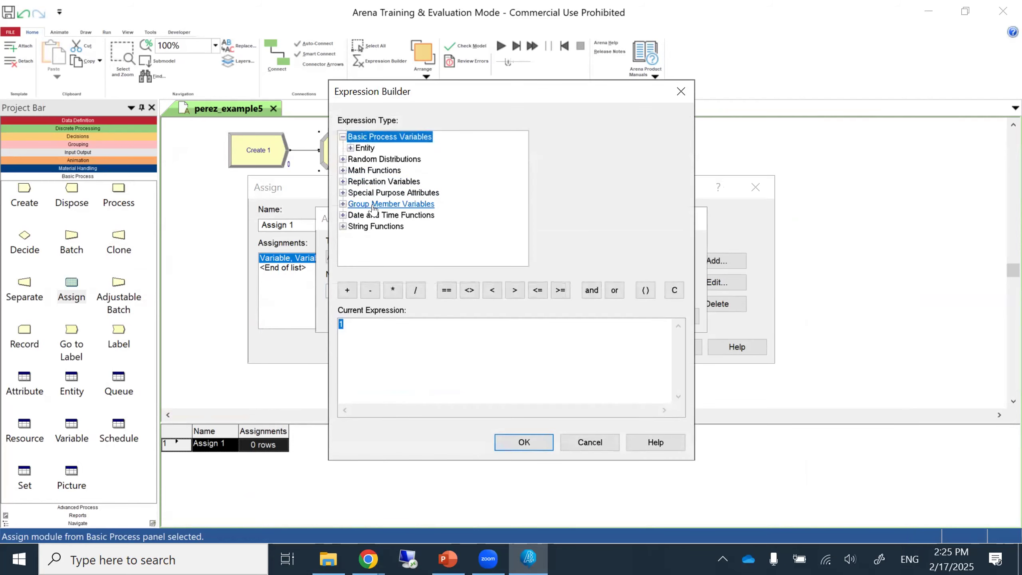
pyautogui.doubleClick(377, 159)
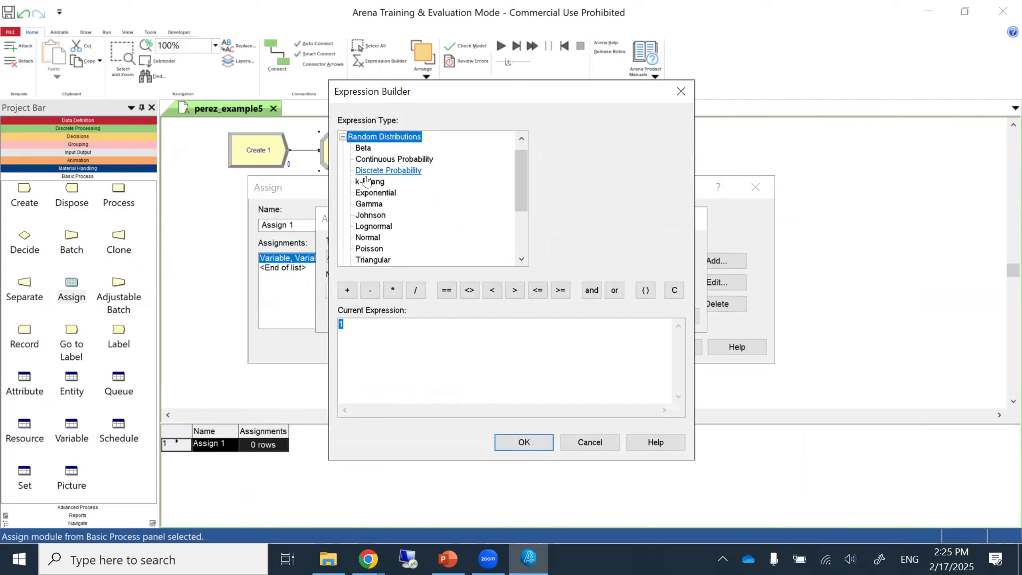
pyautogui.click(374, 237)
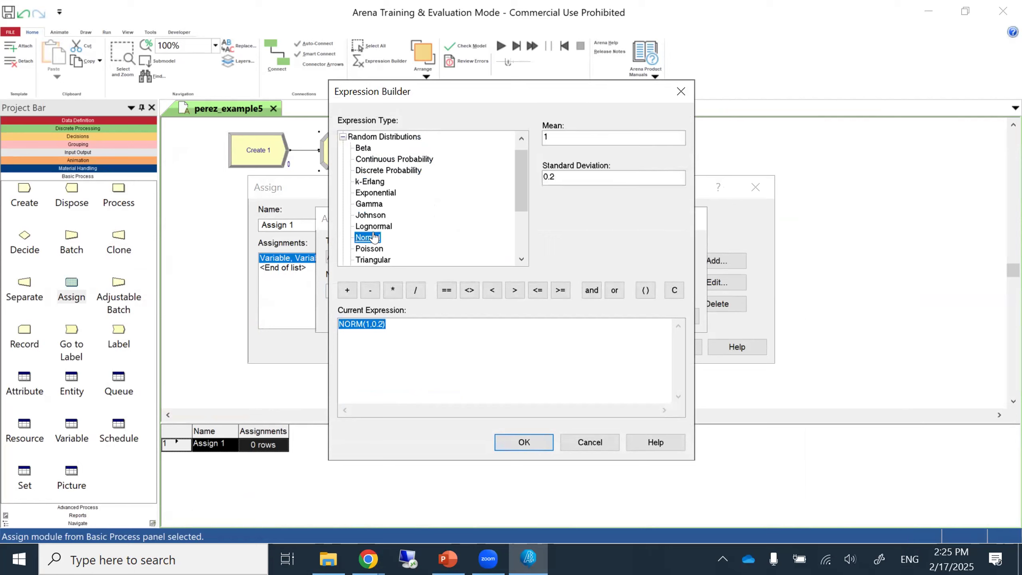
pyautogui.moveTo(559, 135); pyautogui.dragTo(521, 131)
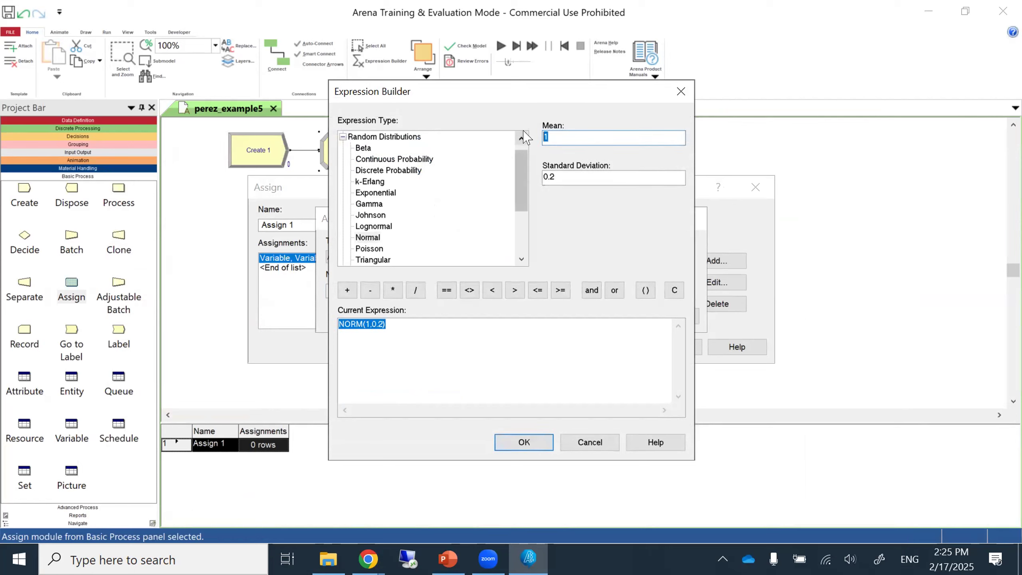
pyautogui.write('80')
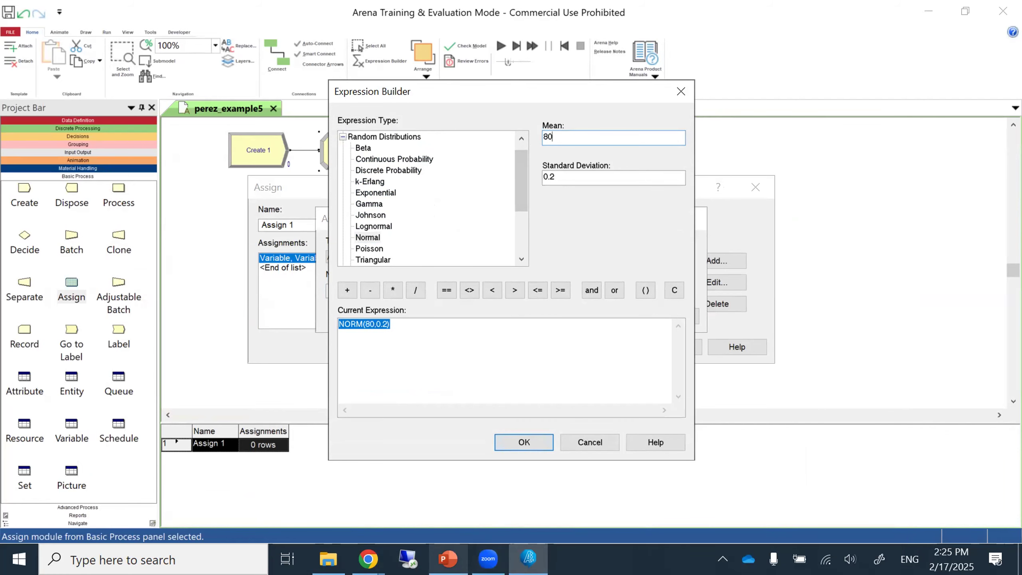
# Step: Recheck the PowerPoint example, set the Normal distribution's standard deviation to 15 and accept the MoneySpent assignment
pyautogui.click(447, 559)
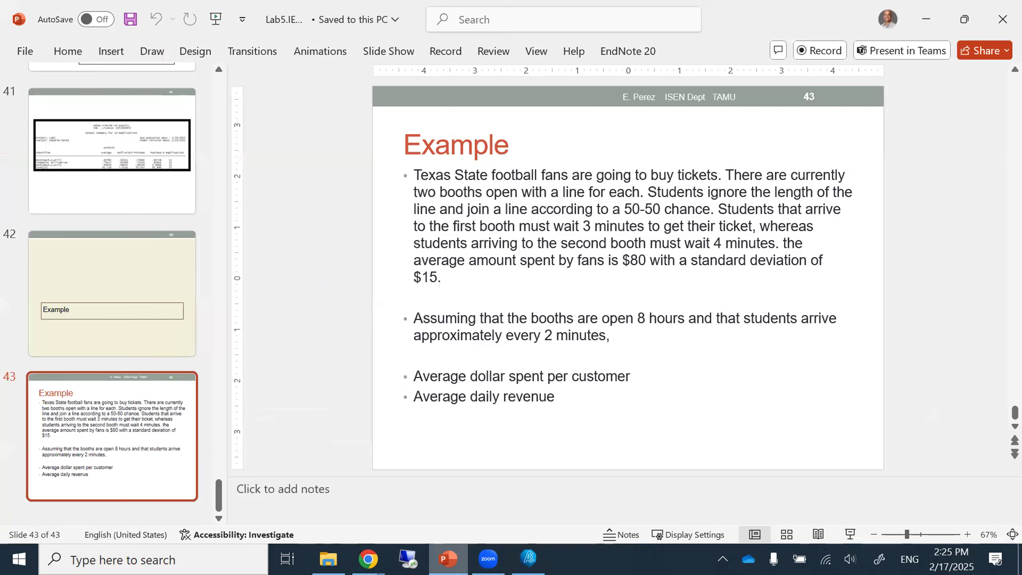
pyautogui.click(448, 559)
pyautogui.click(575, 179)
pyautogui.moveTo(575, 179); pyautogui.dragTo(464, 191)
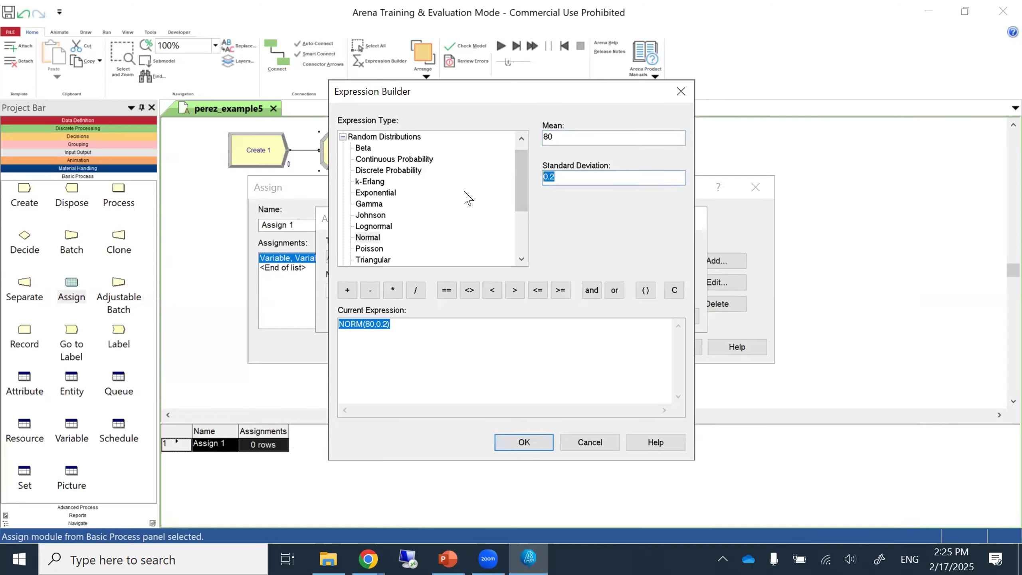
pyautogui.write('15')
pyautogui.click(520, 443)
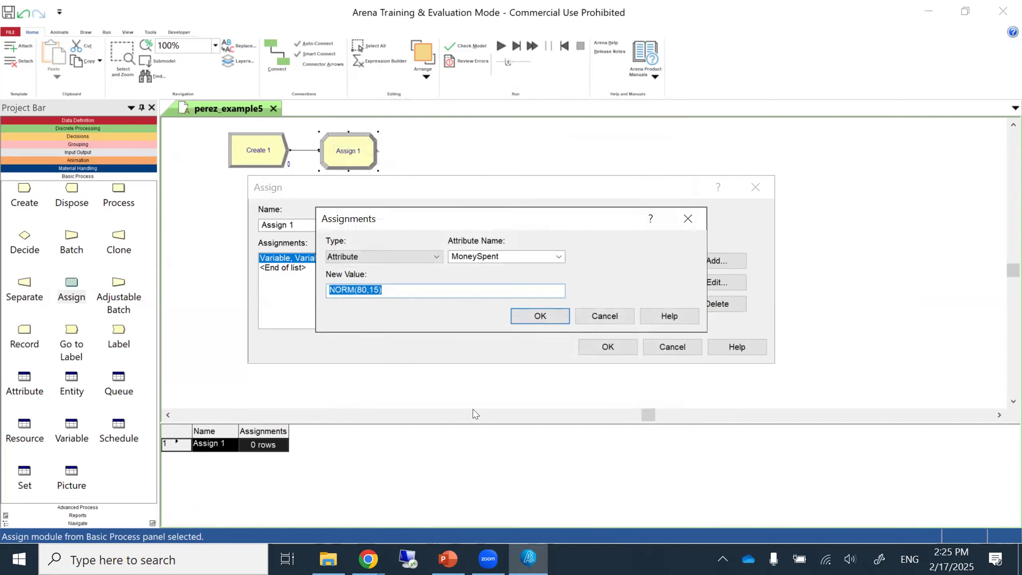
pyautogui.click(544, 316)
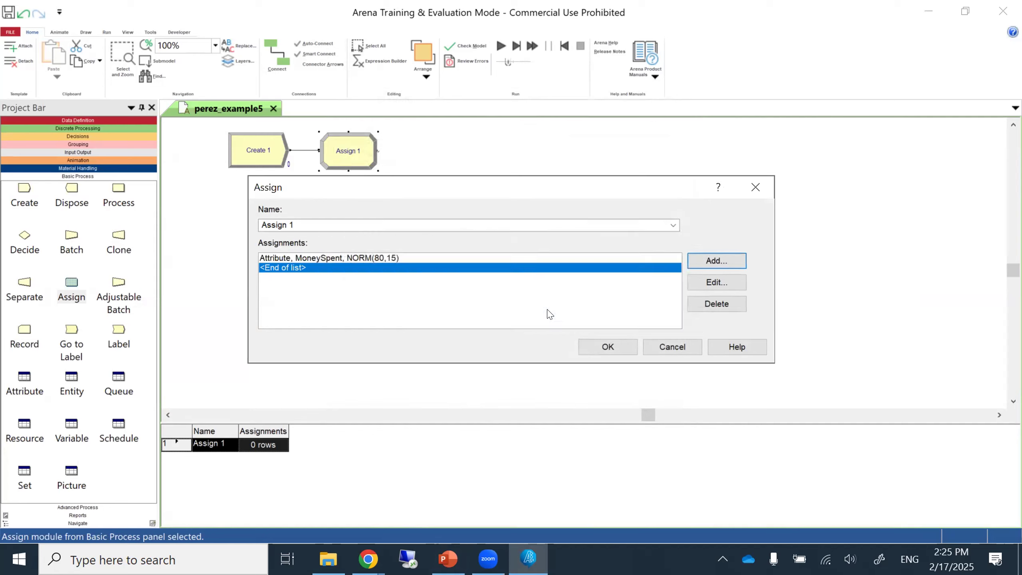
pyautogui.click(591, 347)
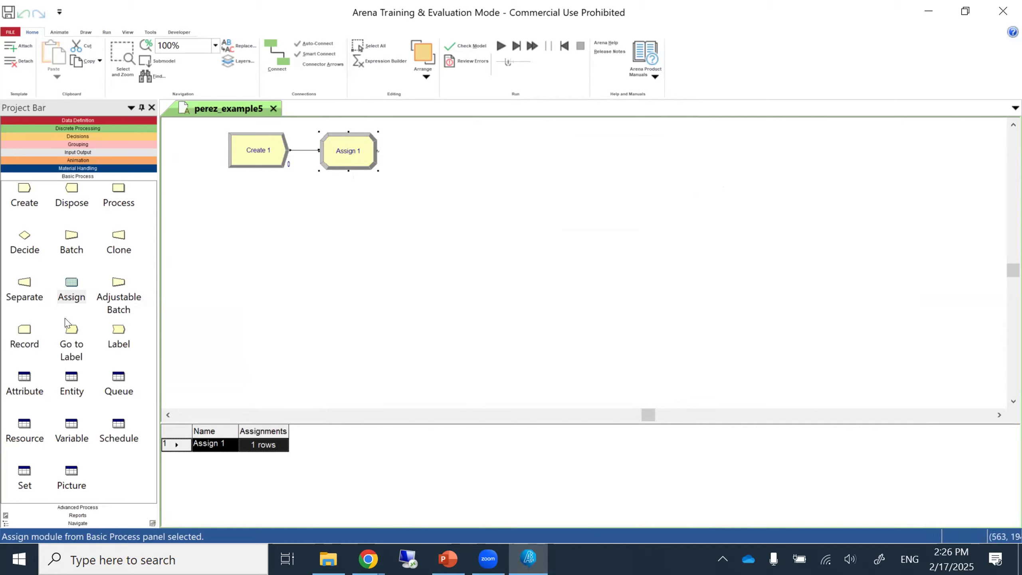
# Step: Place a Decide module connected after Assign 1 and accept its 2-way by Chance split with 50 percent true
pyautogui.moveTo(26, 236); pyautogui.dragTo(429, 151)
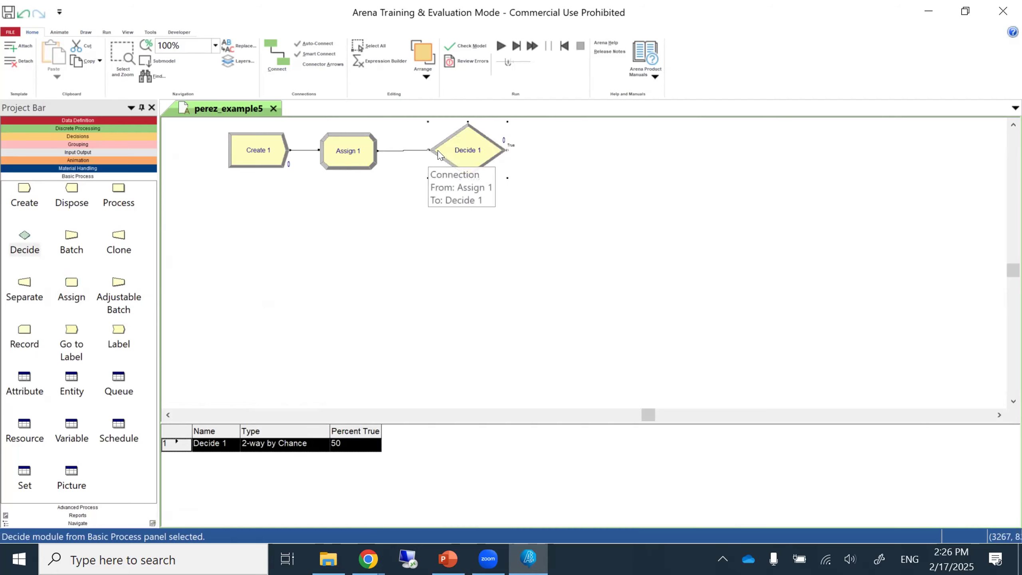
pyautogui.doubleClick(452, 151)
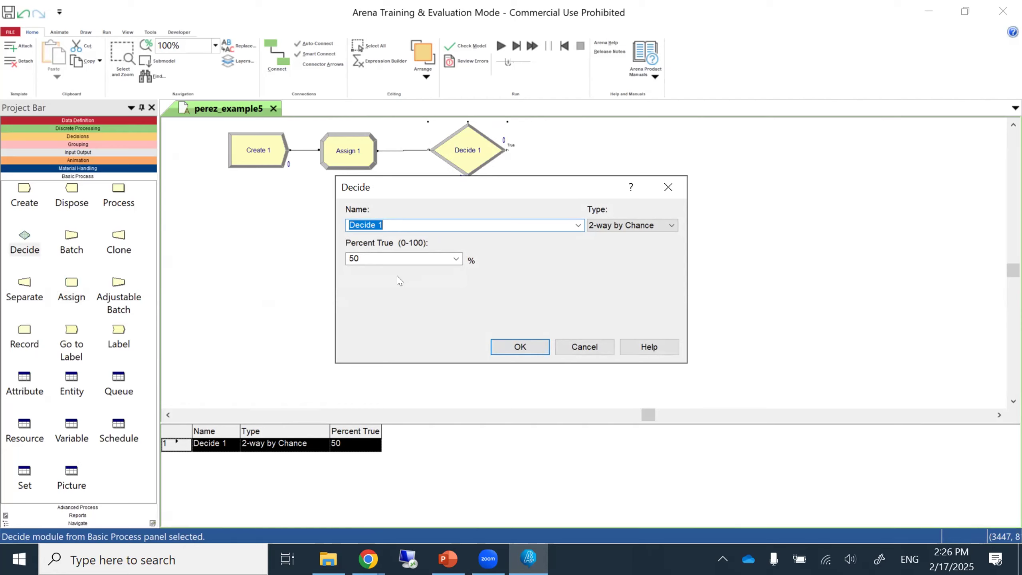
pyautogui.click(499, 346)
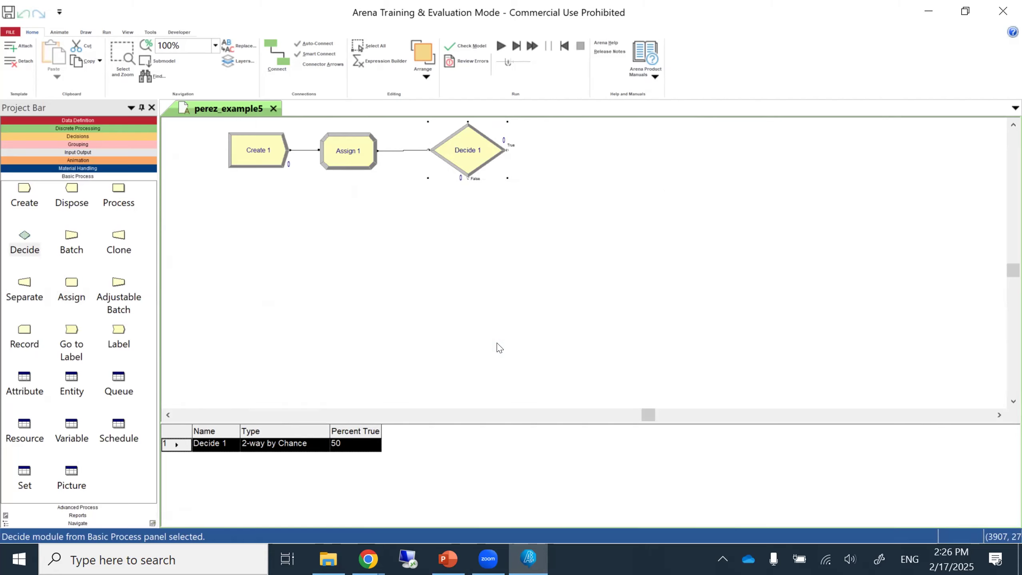
# Step: Review the PowerPoint example, place a Process module beside Decide 1's True exit and set its action to Seize Delay Release
pyautogui.click(448, 559)
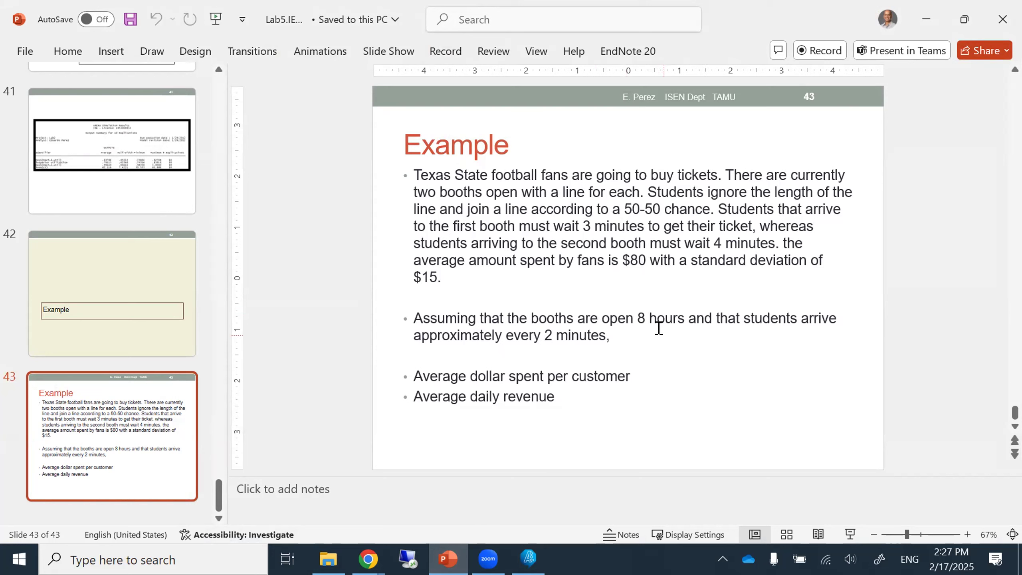
pyautogui.click(929, 20)
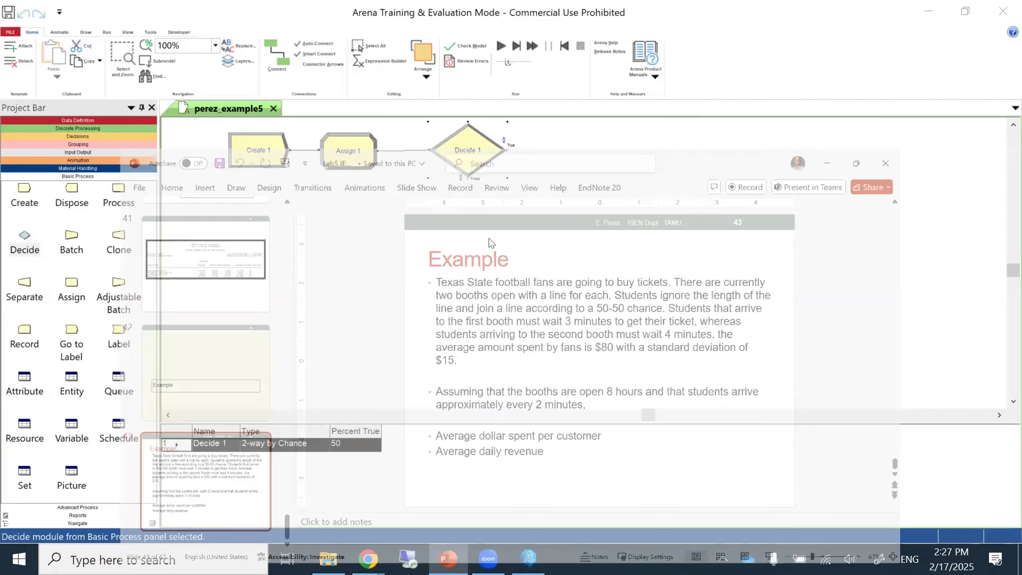
pyautogui.click(466, 247)
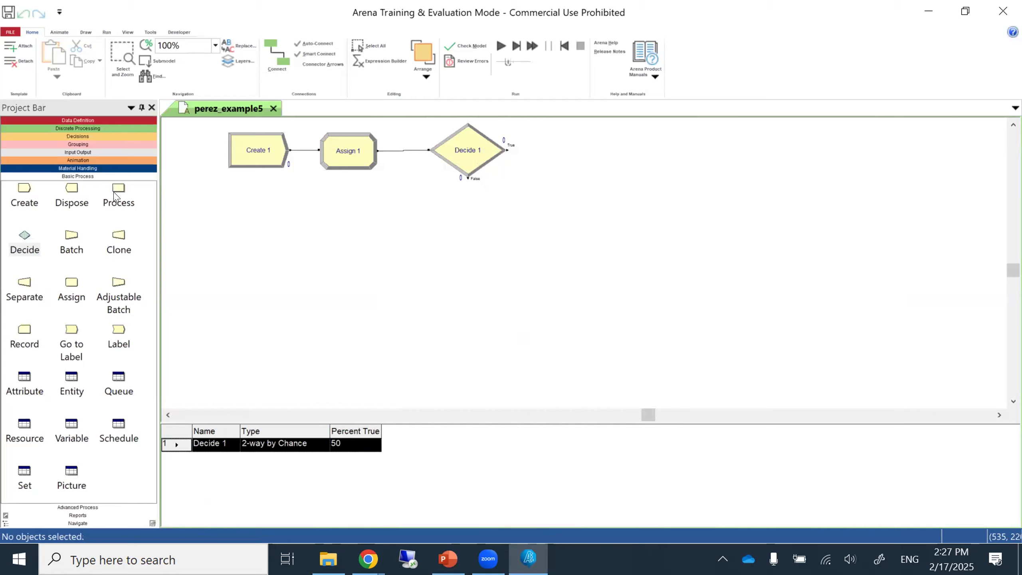
pyautogui.moveTo(117, 196); pyautogui.dragTo(556, 153)
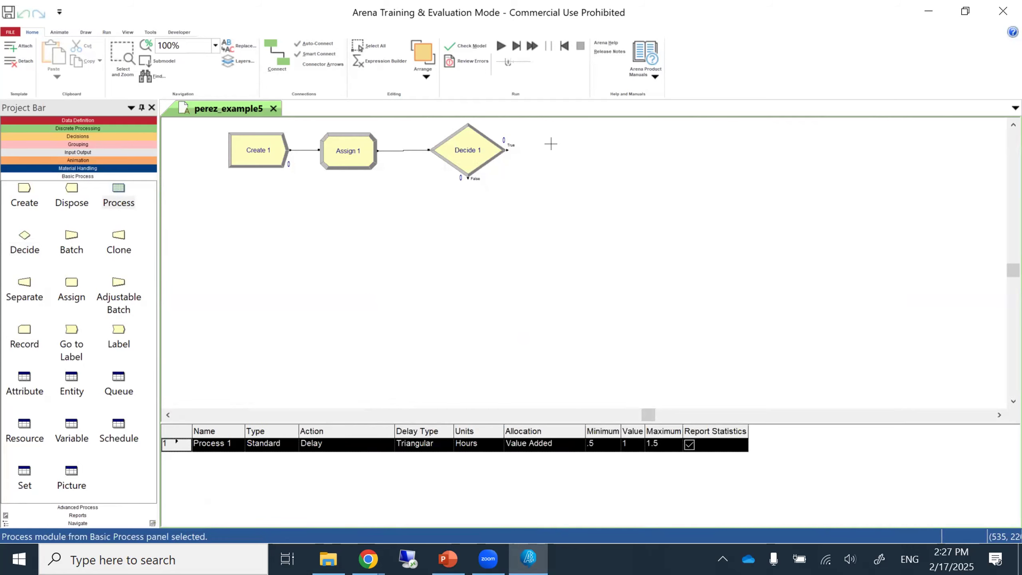
pyautogui.doubleClick(575, 158)
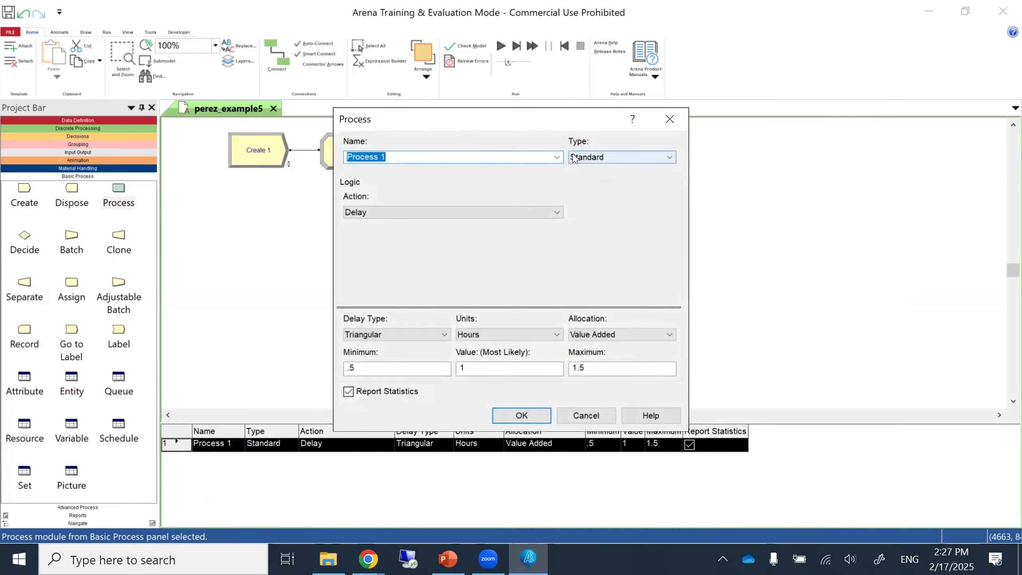
pyautogui.click(556, 216)
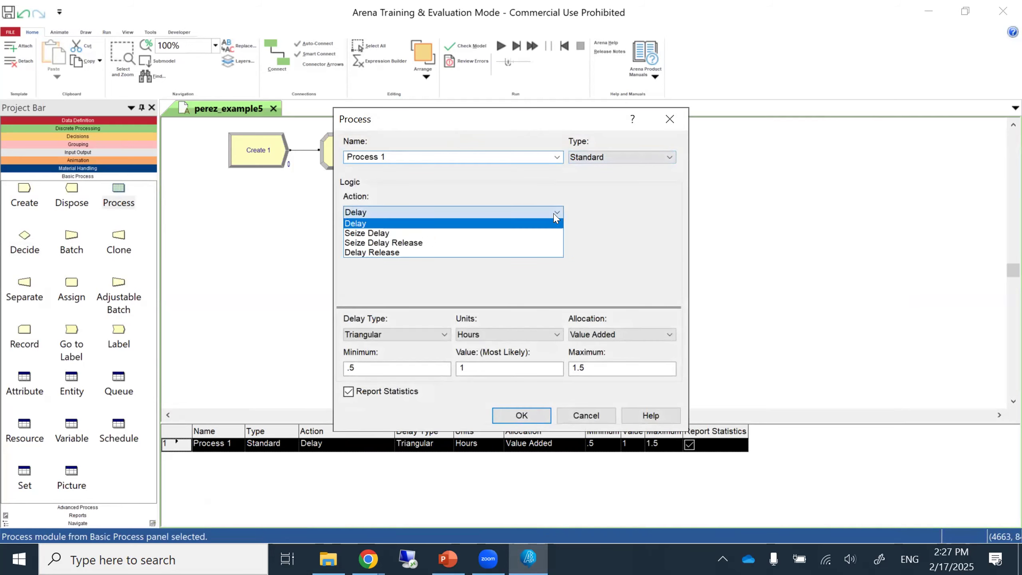
pyautogui.click(517, 242)
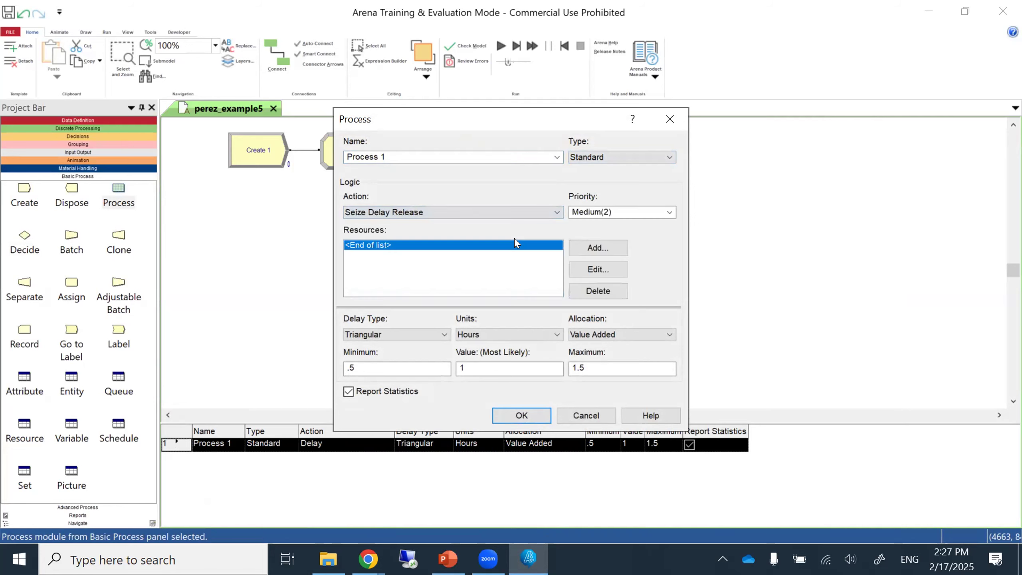
# Step: Add a resource named Booth1 to Process 1, checking the booth details in the PowerPoint example
pyautogui.click(596, 247)
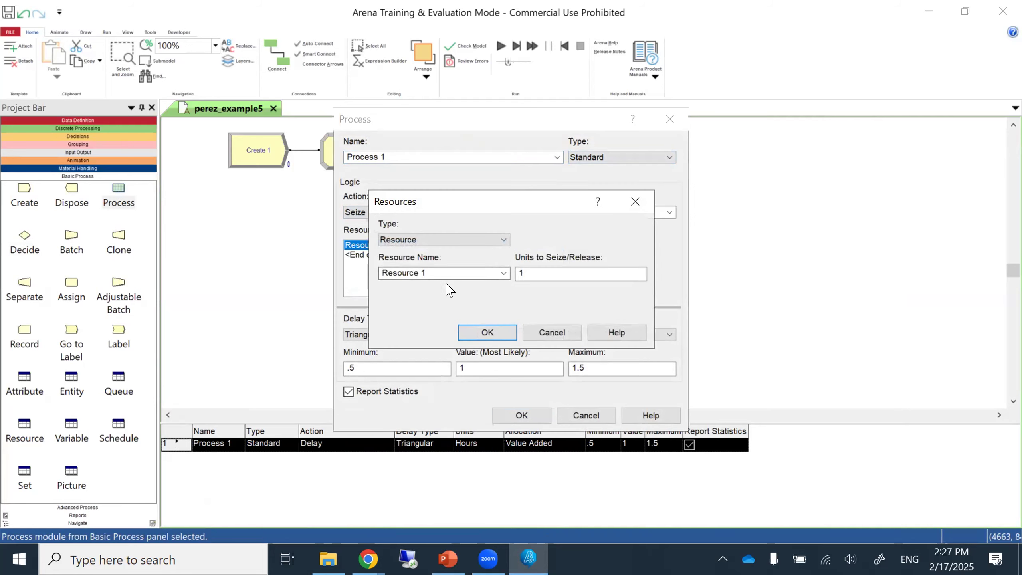
pyautogui.click(437, 269)
pyautogui.doubleClick(438, 269)
pyautogui.click(437, 269)
pyautogui.press('BackSpace')
pyautogui.press('BackSpace')
pyautogui.press('BackSpace')
pyautogui.press('BackSpace')
pyautogui.press('BackSpace')
pyautogui.press('BackSpace')
pyautogui.press('BackSpace')
pyautogui.press('BackSpace')
pyautogui.press('BackSpace')
pyautogui.press('BackSpace')
pyautogui.write('Booth1')
pyautogui.click(448, 559)
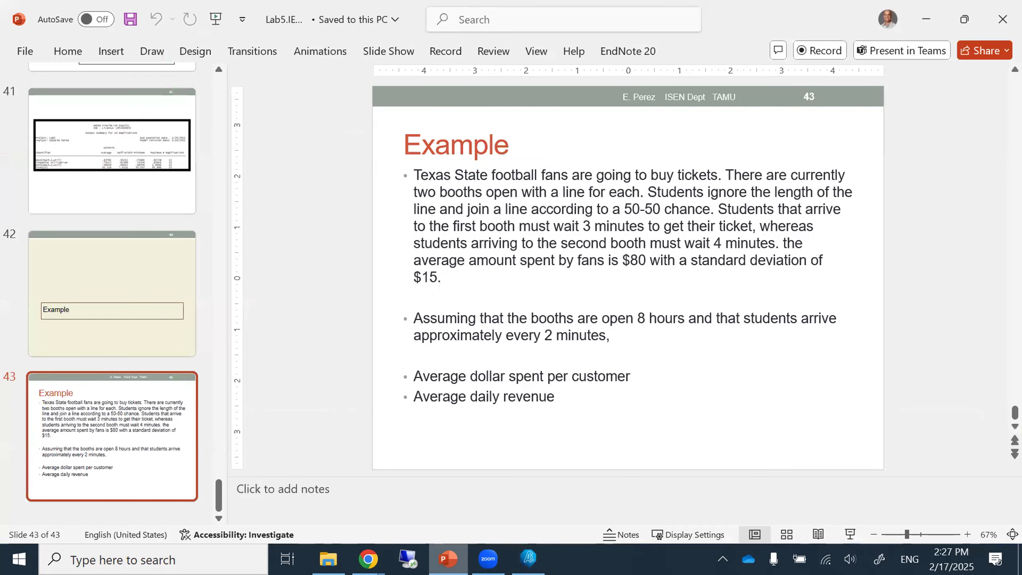
pyautogui.click(448, 560)
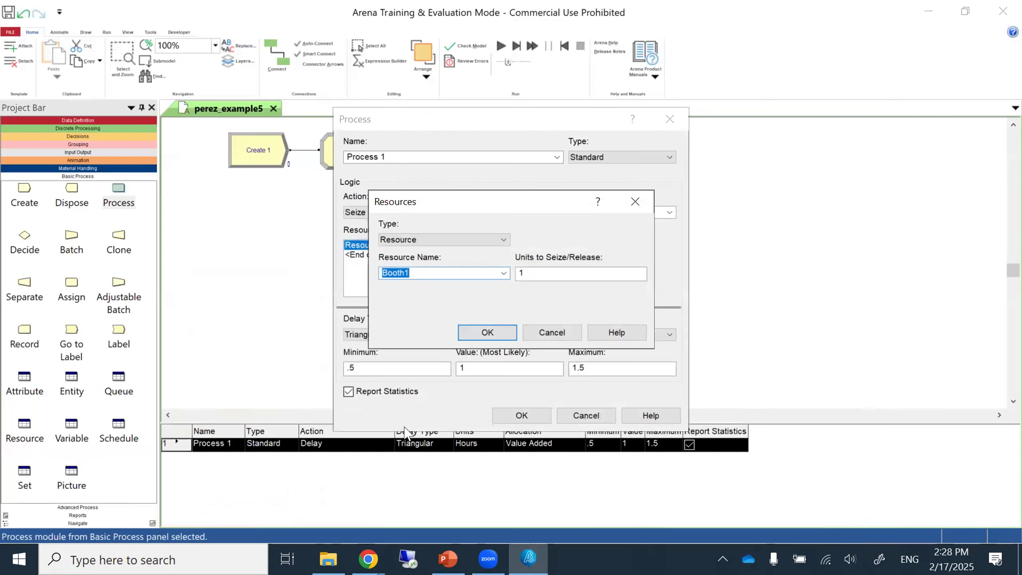
pyautogui.click(488, 333)
# Step: Set Process 1's delay type to Constant, its units to Minutes and its value to 3
pyautogui.click(446, 337)
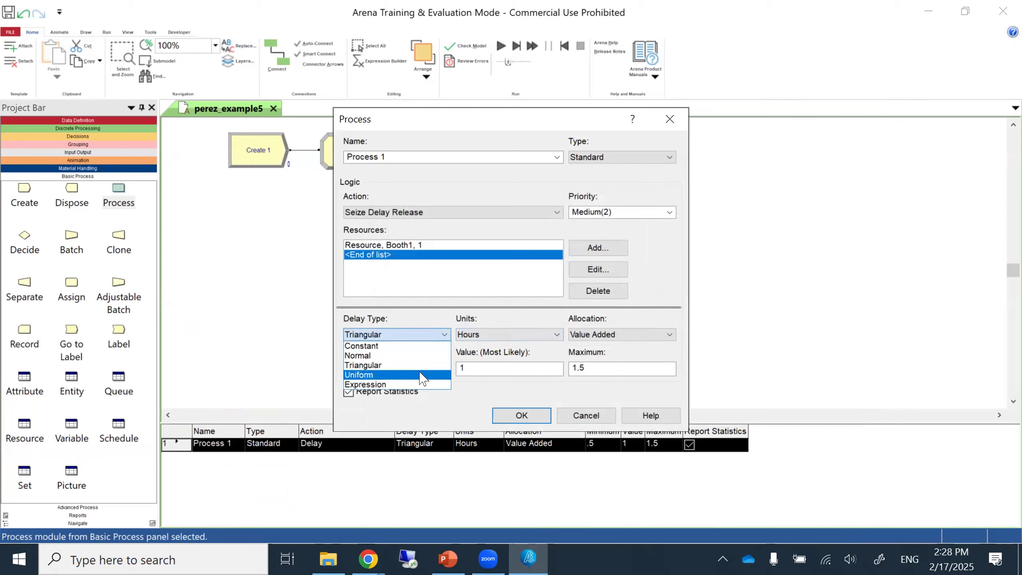
pyautogui.click(495, 335)
pyautogui.click(492, 357)
pyautogui.doubleClick(488, 367)
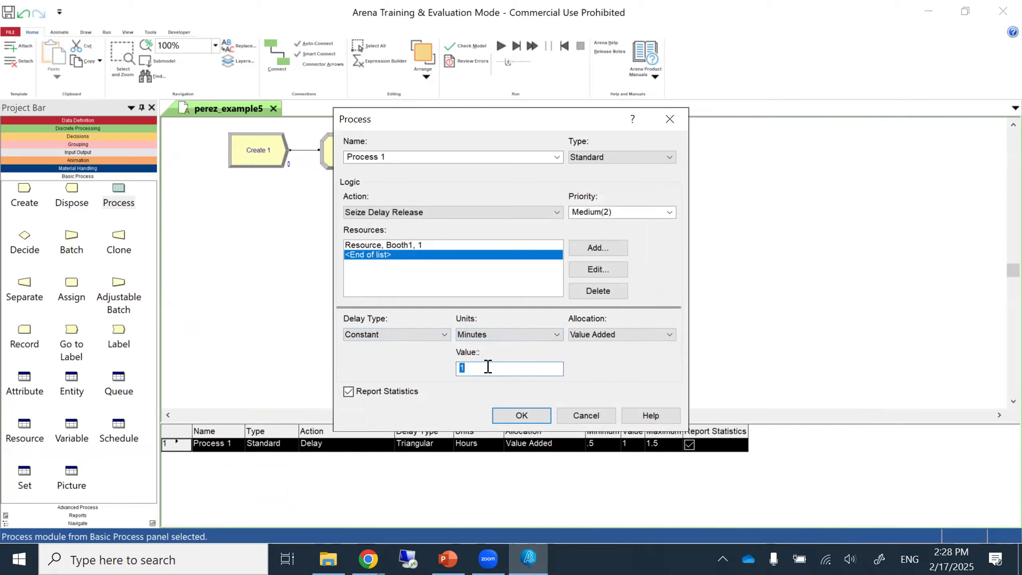
pyautogui.write('3')
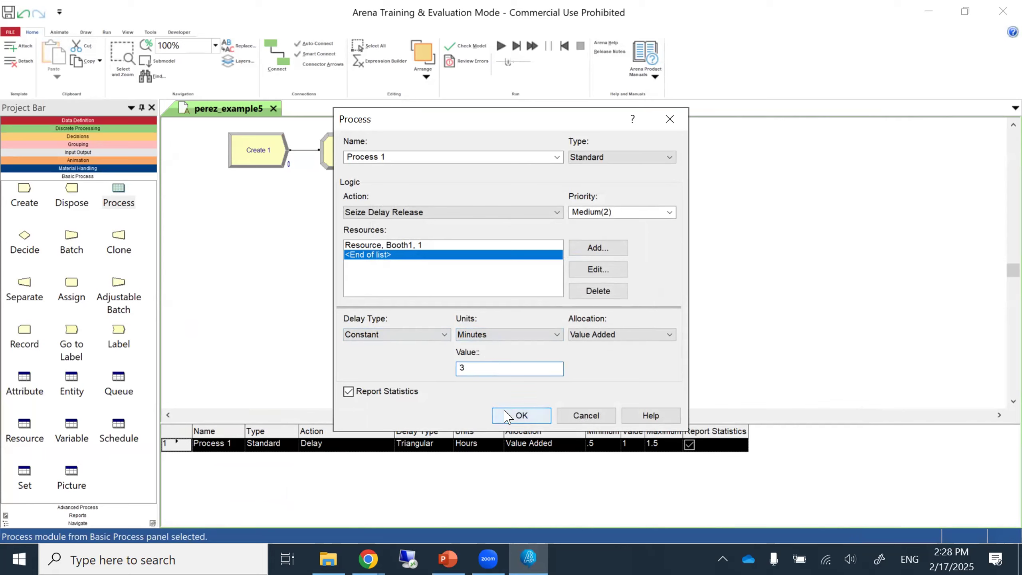
# Step: Verify the first booth's waiting time in the PowerPoint example and accept Process 1 with a delay value of 3 minutes
pyautogui.doubleClick(480, 365)
pyautogui.write('4')
pyautogui.click(448, 559)
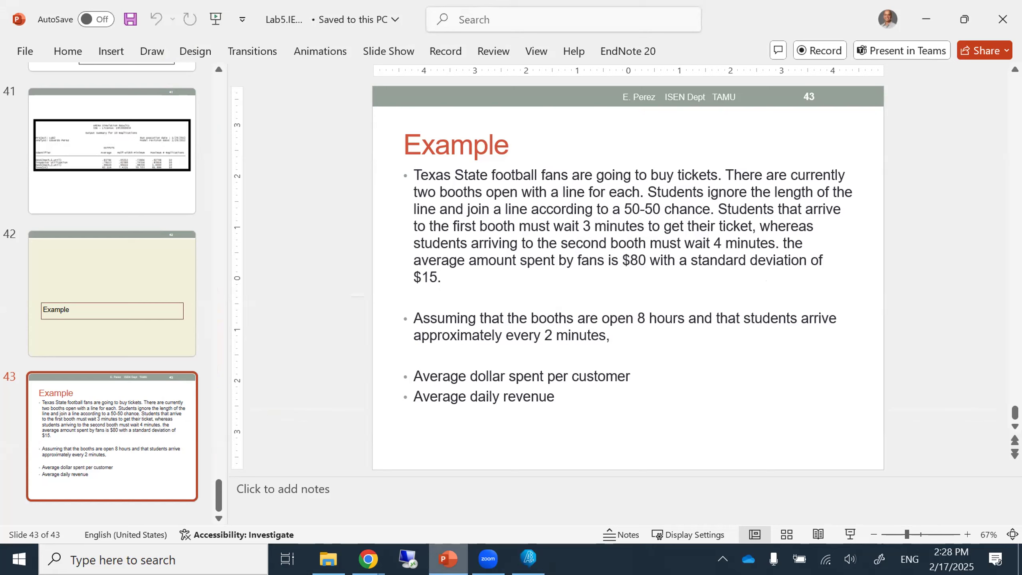
pyautogui.hotkey('alt', 'Tab')
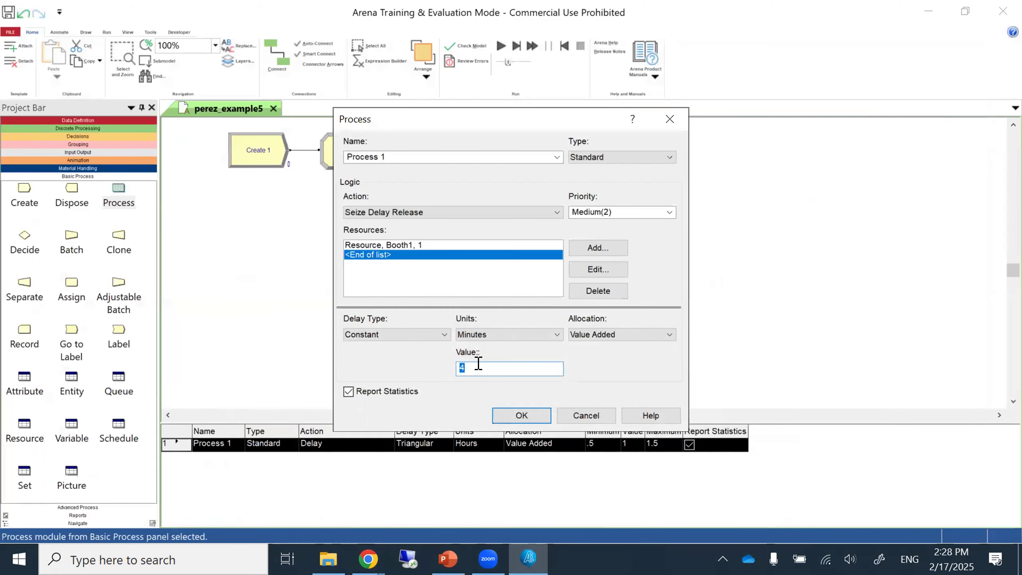
pyautogui.write('3')
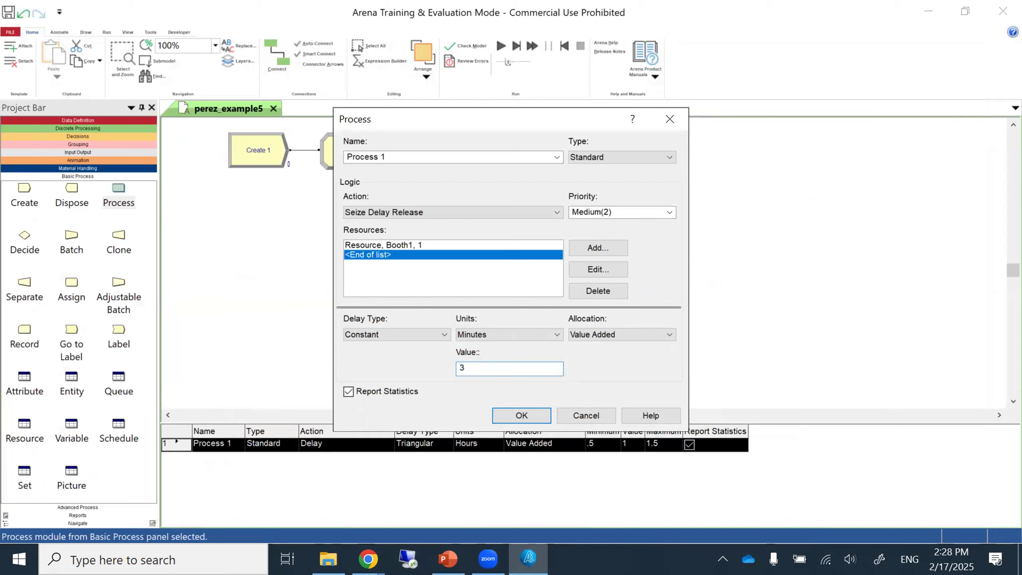
pyautogui.click(508, 417)
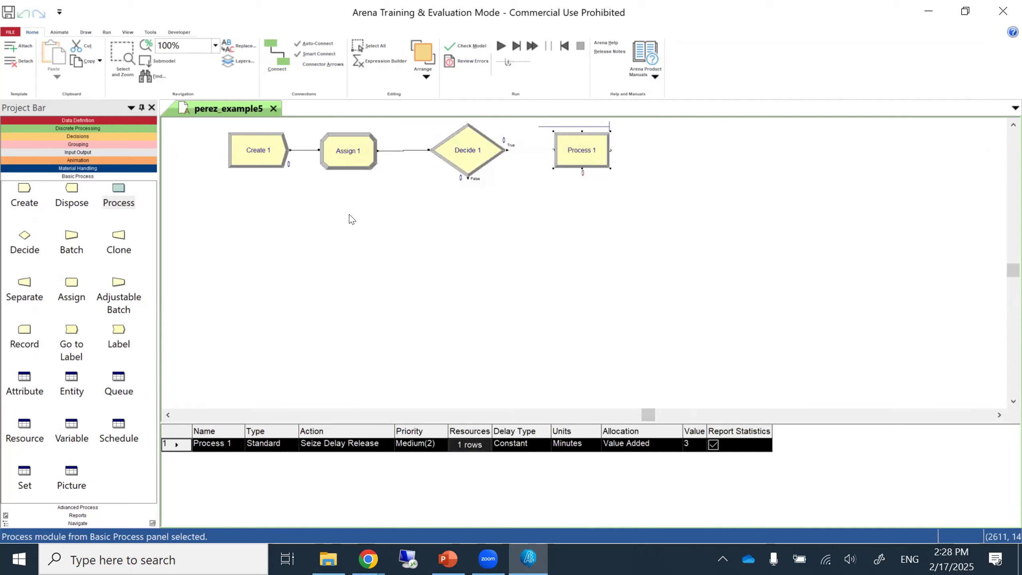
# Step: Place a second Process module below Process 1 and delete the automatic connection between the two processes
pyautogui.moveTo(118, 189); pyautogui.dragTo(508, 240)
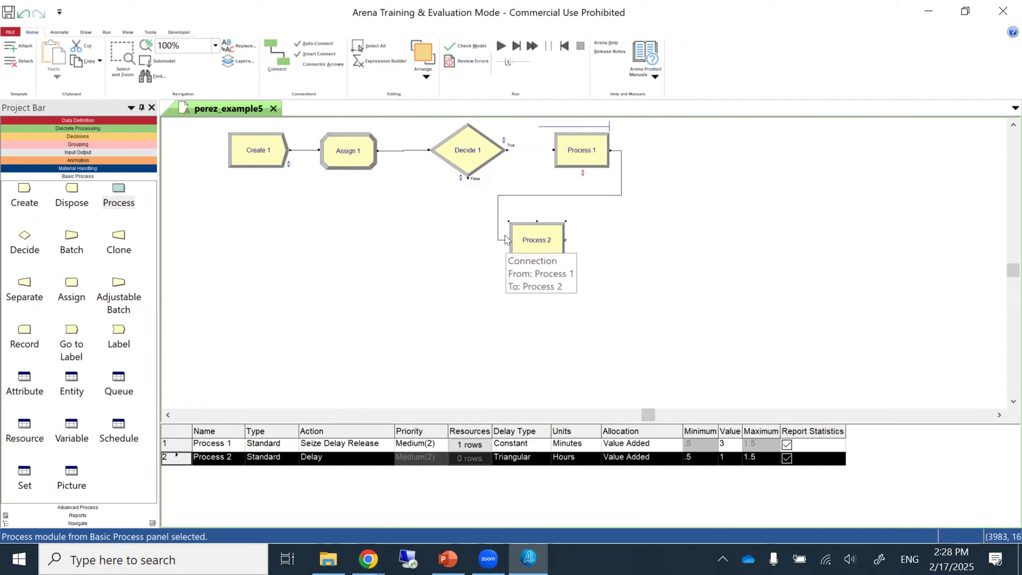
pyautogui.click(547, 192)
pyautogui.press('Delete')
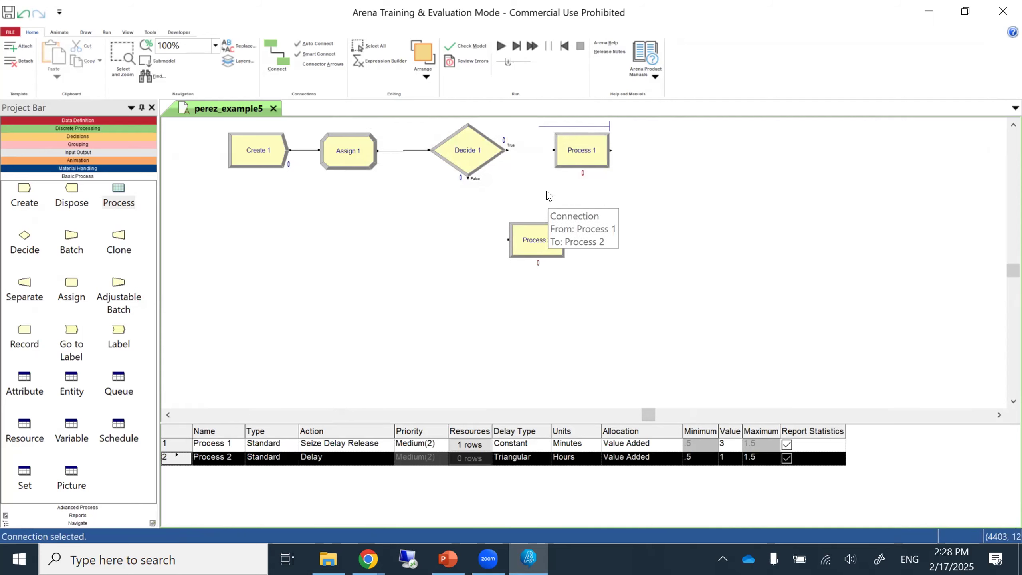
# Step: Set Process 2's action to Seize Delay Release and add a resource named Booth2
pyautogui.doubleClick(524, 230)
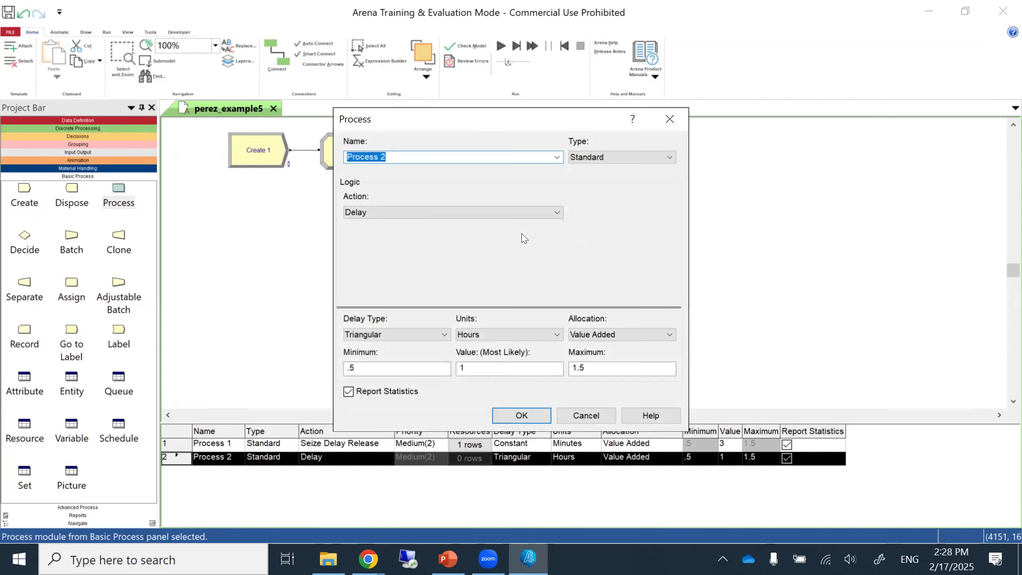
pyautogui.click(550, 214)
pyautogui.click(511, 241)
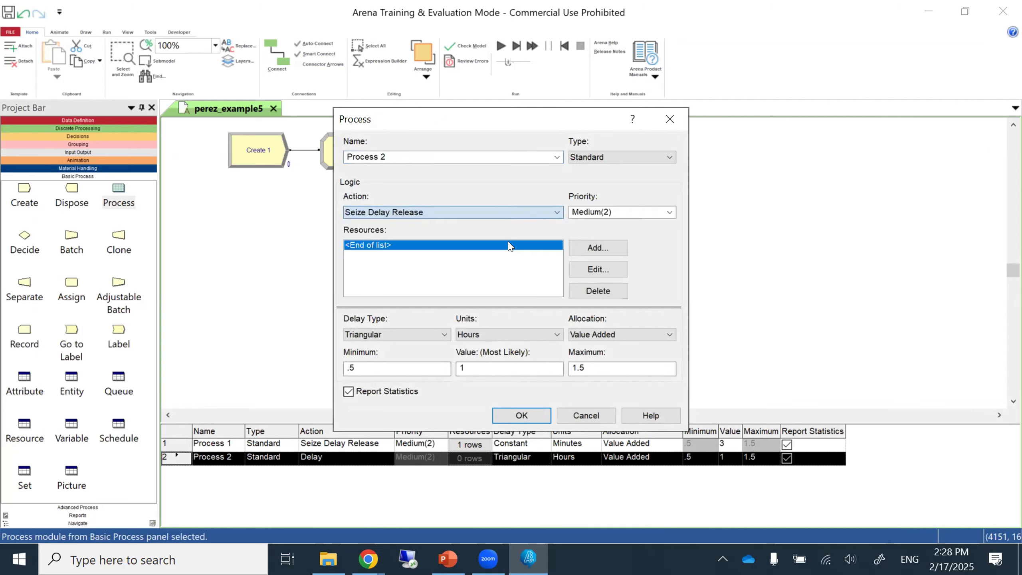
pyautogui.click(596, 248)
pyautogui.click(428, 273)
pyautogui.doubleClick(428, 273)
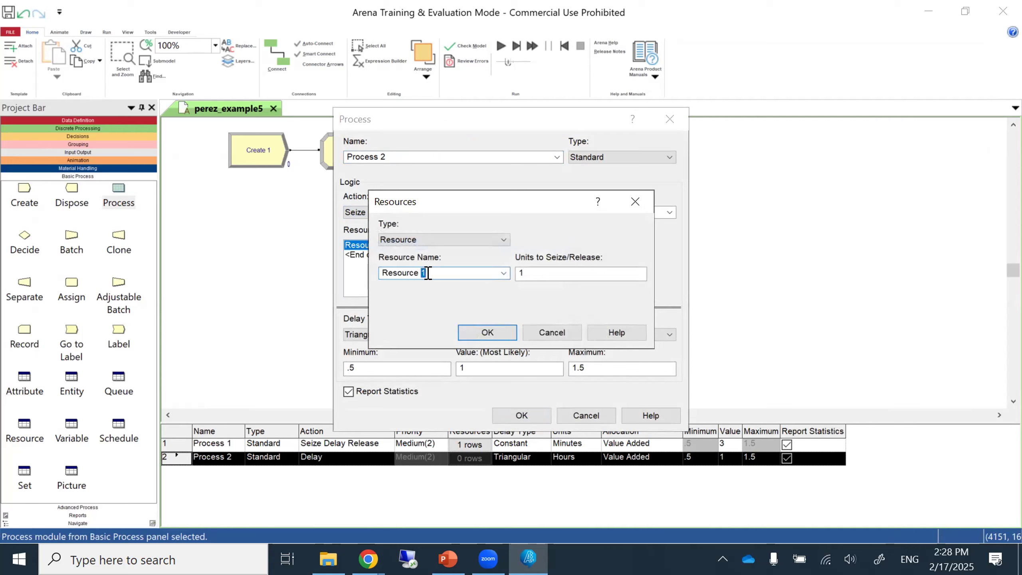
pyautogui.press('BackSpace')
pyautogui.press('BackSpace')
pyautogui.press('BackSpace')
pyautogui.press('BackSpace')
pyautogui.press('BackSpace')
pyautogui.press('BackSpace')
pyautogui.press('BackSpace')
pyautogui.press('BackSpace')
pyautogui.press('BackSpace')
pyautogui.press('BackSpace')
pyautogui.write('Booth2')
pyautogui.click(486, 333)
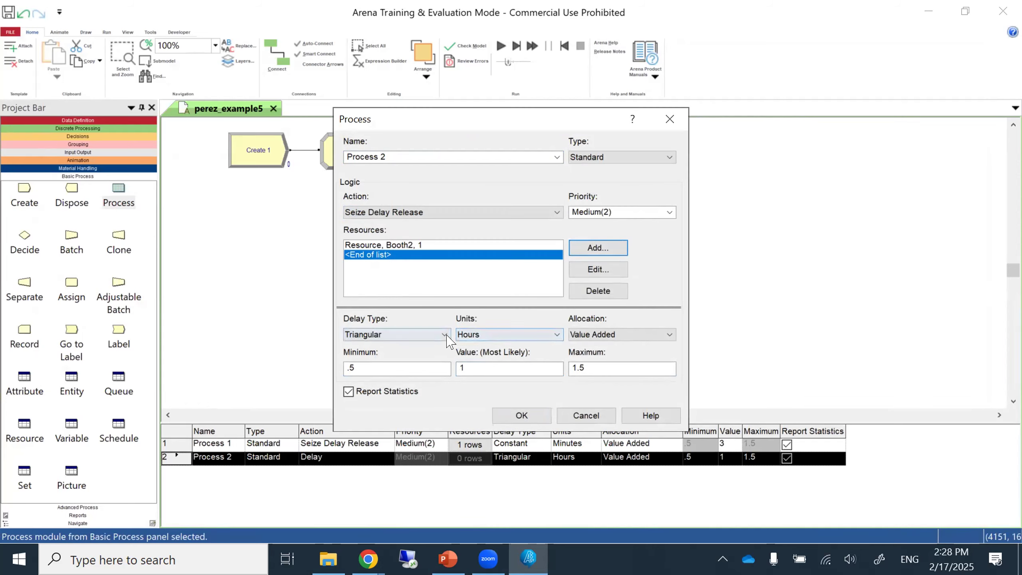
# Step: Set Process 2's delay type to Constant, its units to Minutes and its value to 4, and accept the module
pyautogui.click(445, 335)
pyautogui.click(429, 346)
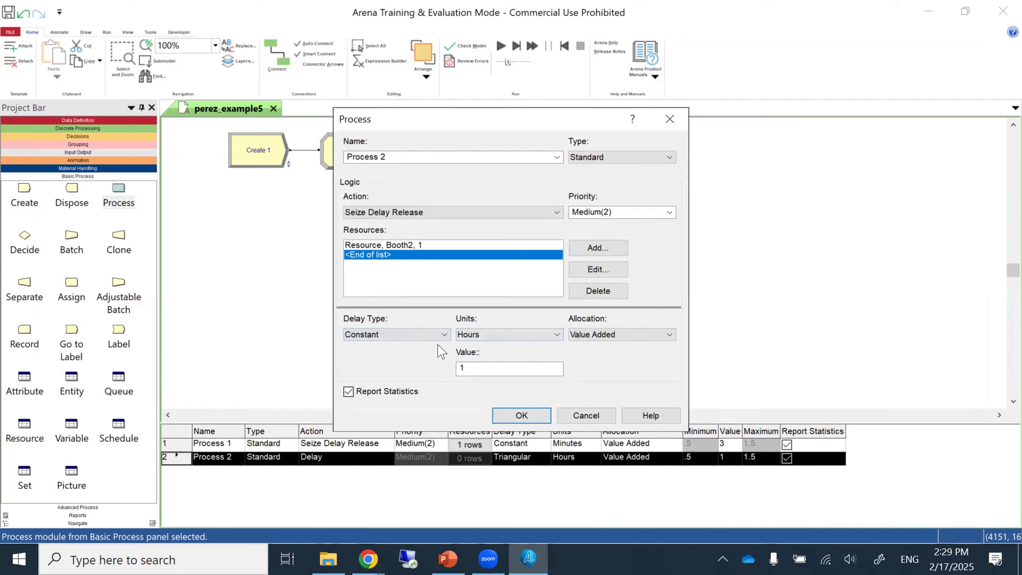
pyautogui.click(510, 335)
pyautogui.click(498, 356)
pyautogui.click(489, 364)
pyautogui.write('4')
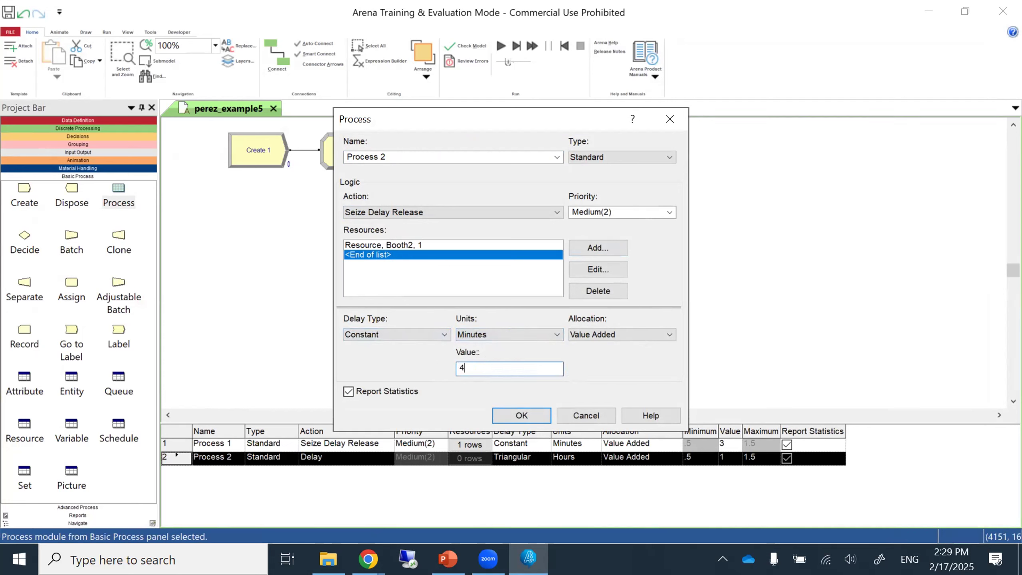
pyautogui.click(506, 418)
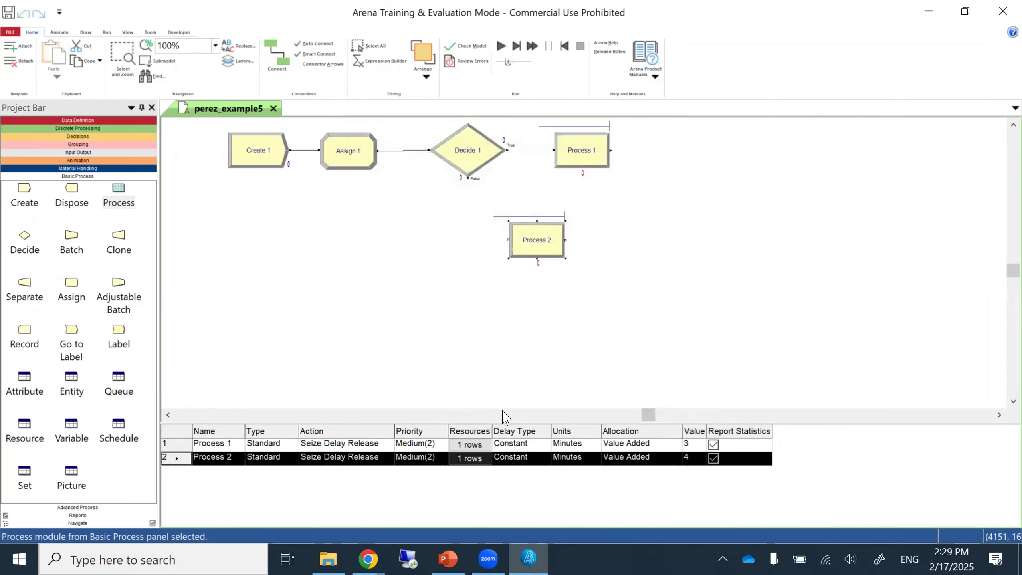
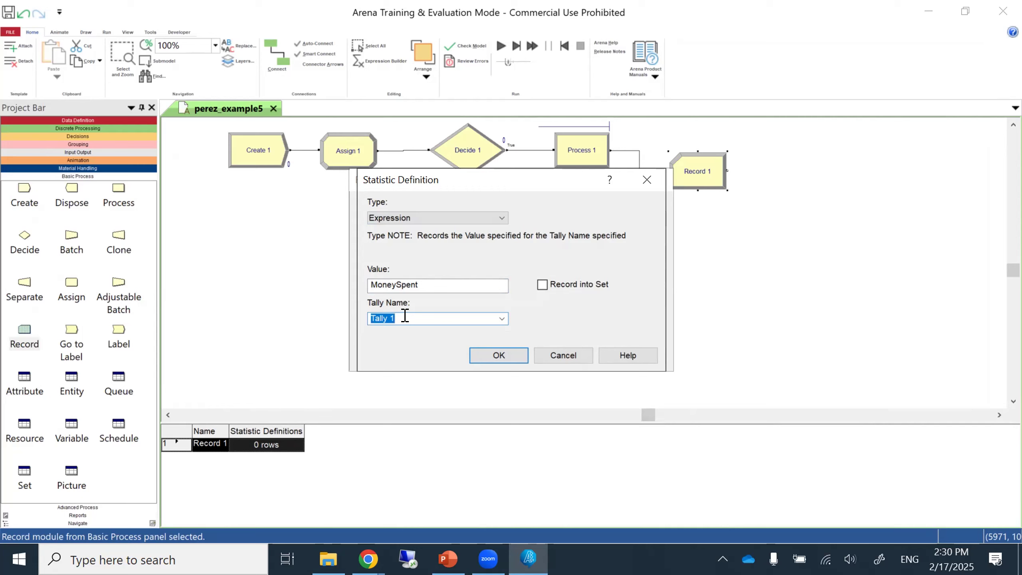
# Step: Name the tally dollarSpentCustomer for the MoneySpent expression statistic in Record 1
pyautogui.write('dollarSpentCustu')
pyautogui.write('mer')
pyautogui.press('BackSpace')
pyautogui.press('BackSpace')
pyautogui.press('BackSpace')
pyautogui.write('omer')
# Step: Examine the Time Interval statistic type for Record 1, then restore the type to Expression
pyautogui.click(418, 219)
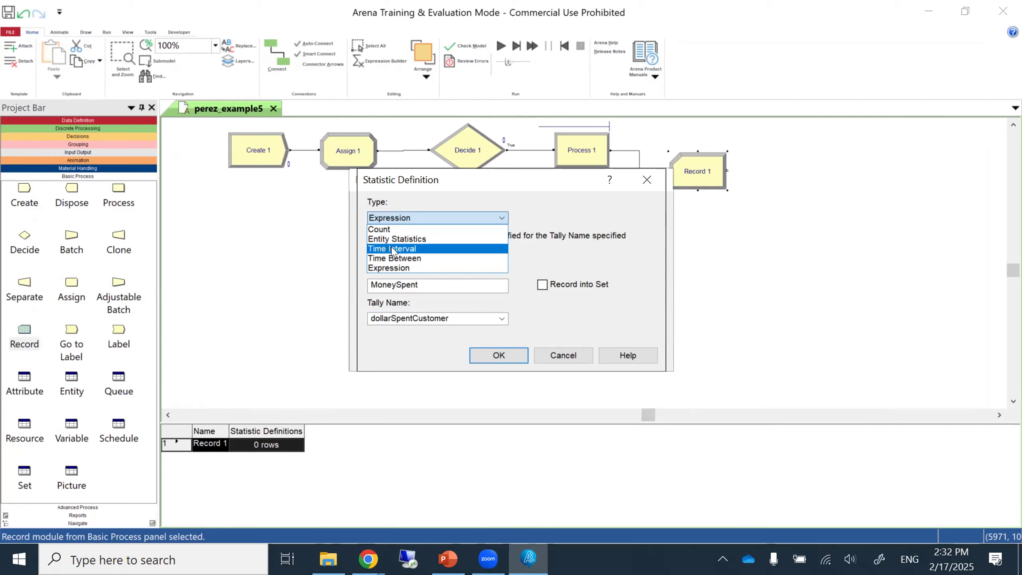
pyautogui.click(394, 249)
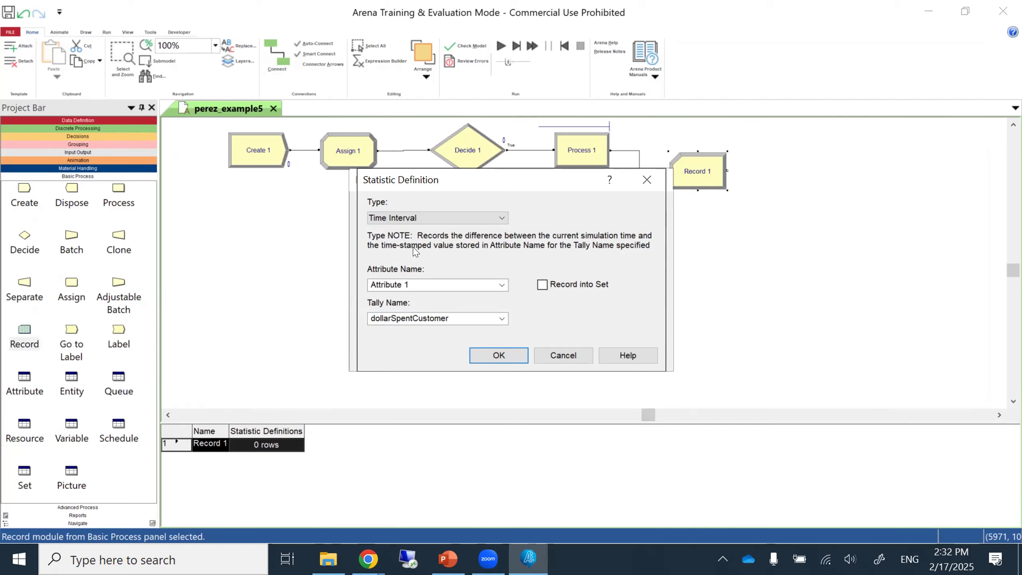
pyautogui.click(479, 219)
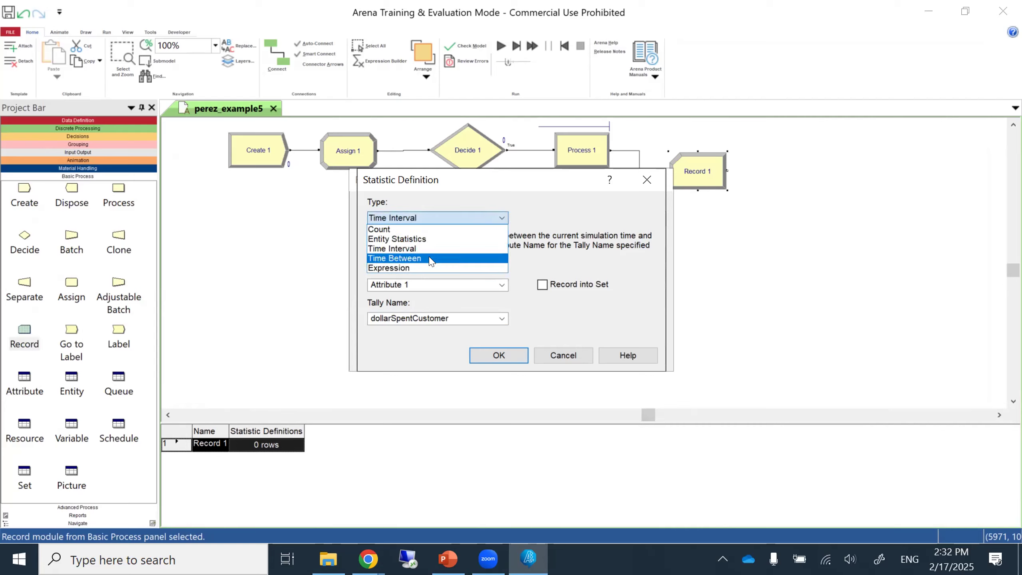
pyautogui.click(420, 268)
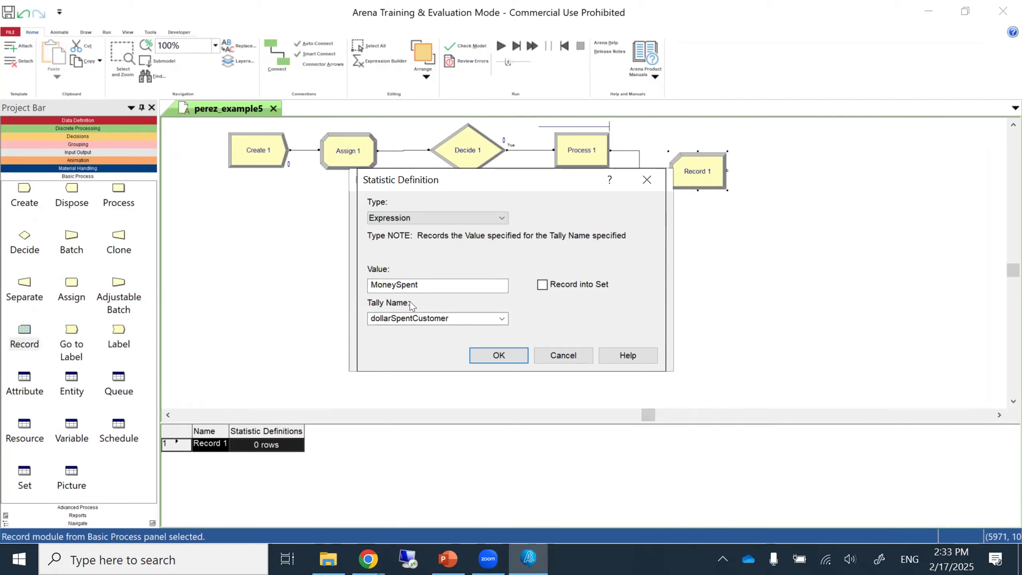
# Step: Accept the statistic definition with MoneySpent as the recorded value and close Record 1's settings
pyautogui.click(418, 283)
pyautogui.doubleClick(415, 284)
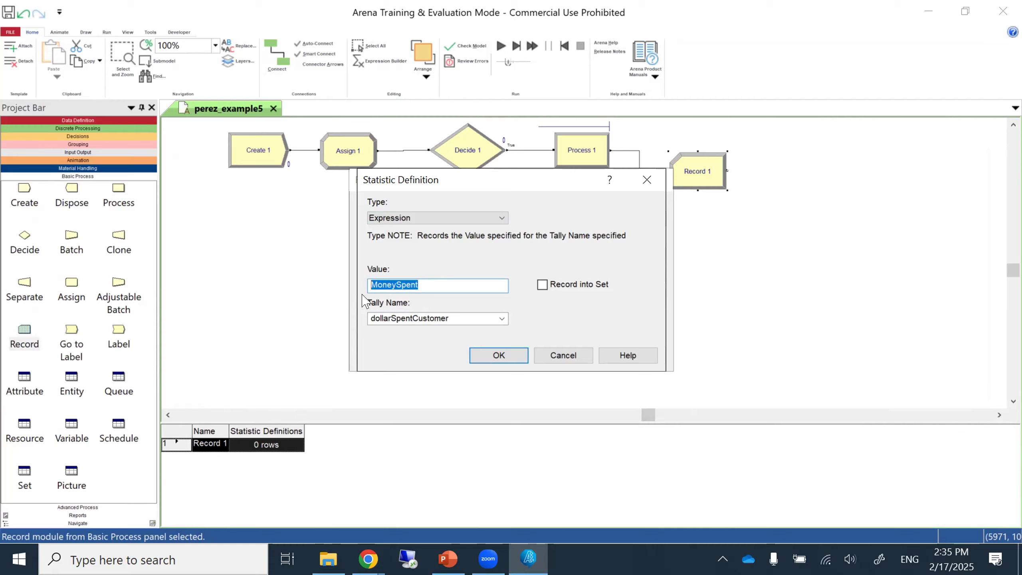
pyautogui.click(488, 356)
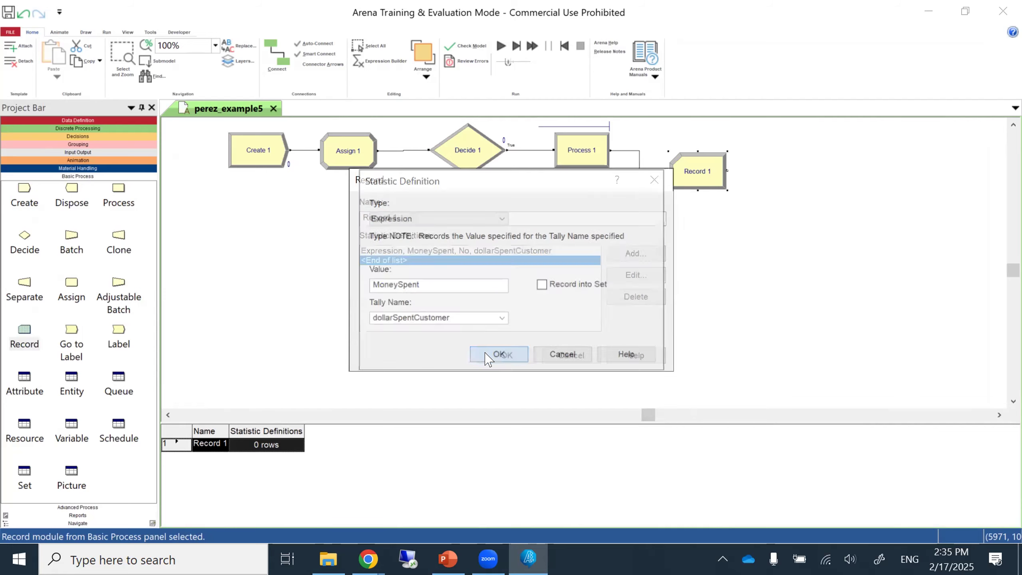
pyautogui.click(486, 355)
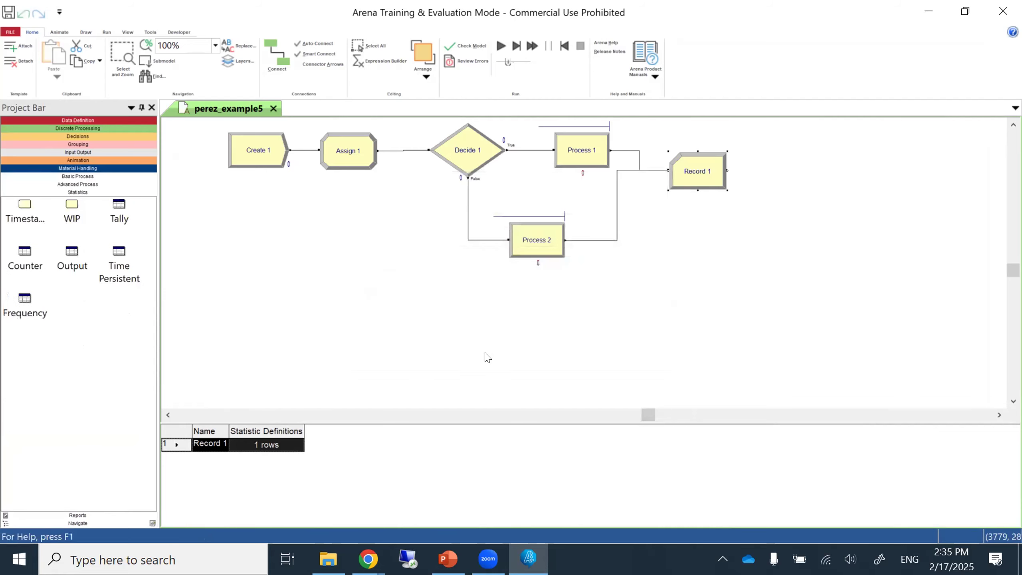
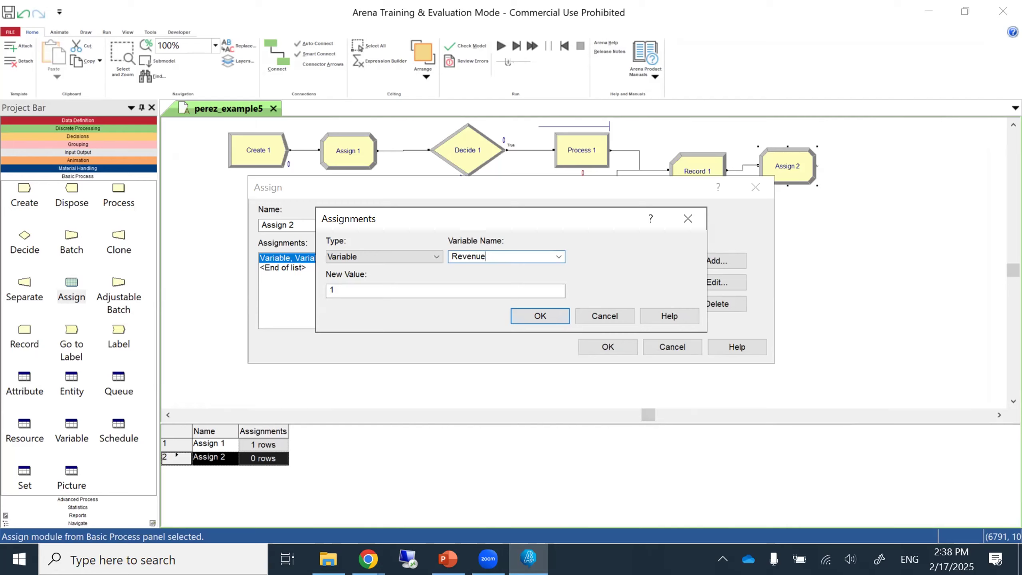
# Step: Set the Revenue variable's new value in Assign 2 to Revenue+MoneySpent and accept the module
pyautogui.click(368, 290)
pyautogui.press('BackSpace')
pyautogui.write('Revenue+MoneySpent')
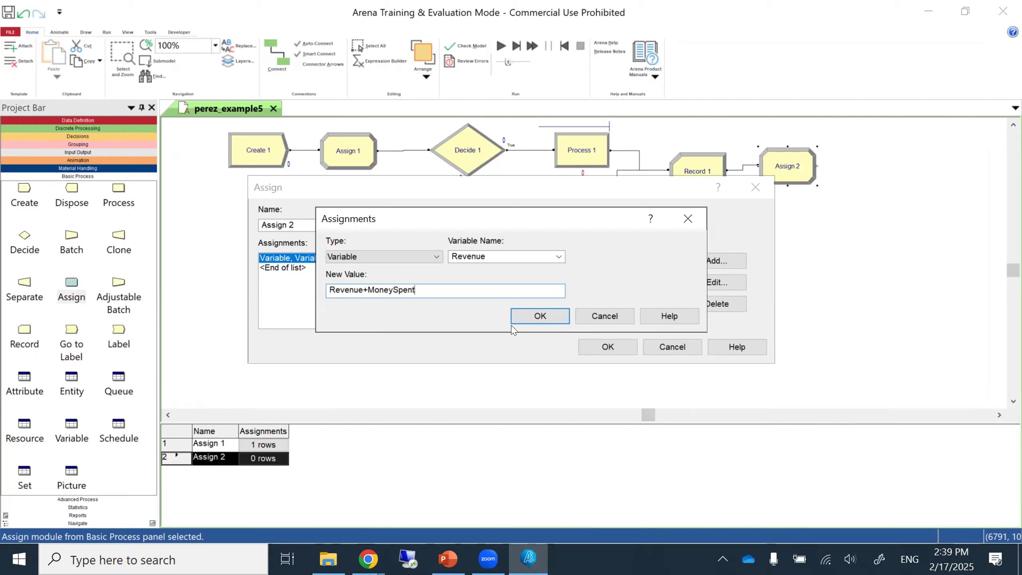
pyautogui.click(535, 315)
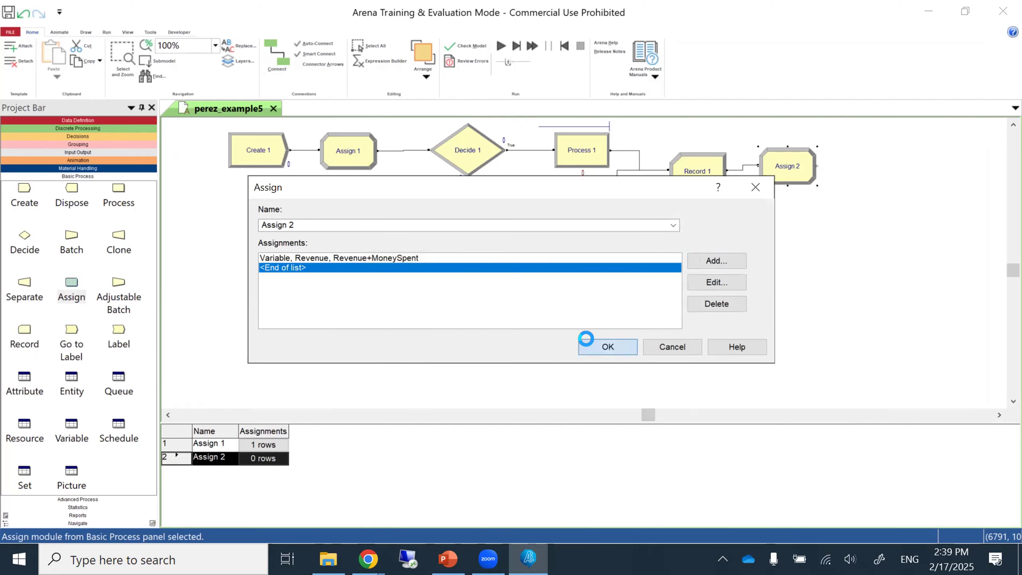
pyautogui.click(586, 338)
# Step: Place a Dispose module connected after Assign 2 and check the model for errors
pyautogui.moveTo(64, 194); pyautogui.dragTo(840, 167)
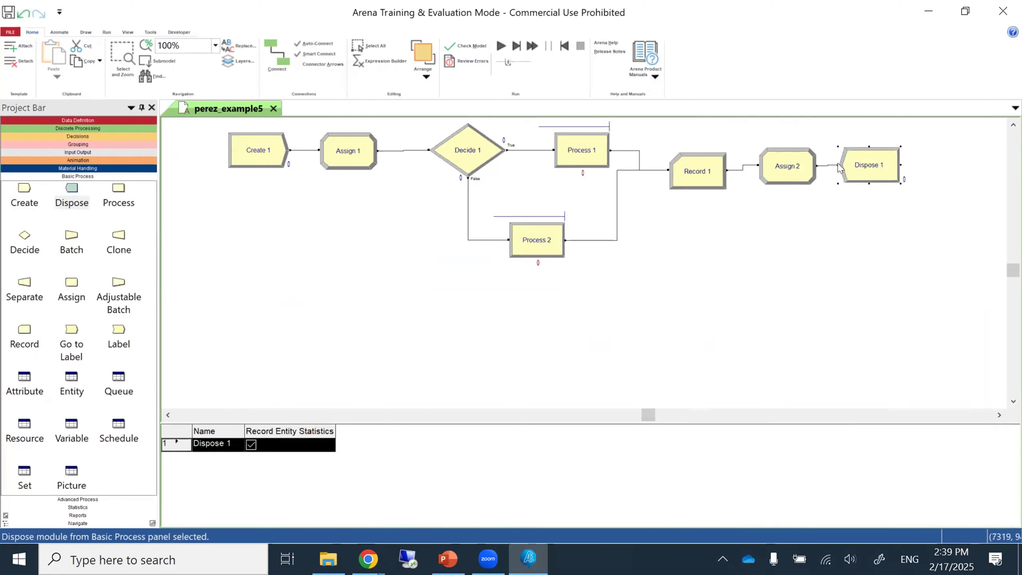
pyautogui.click(695, 290)
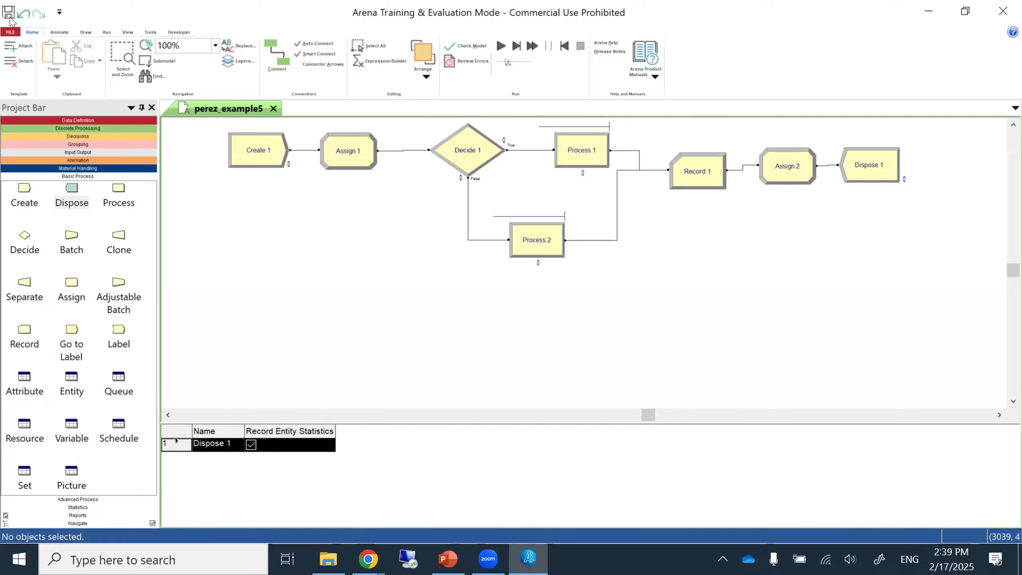
pyautogui.click(473, 46)
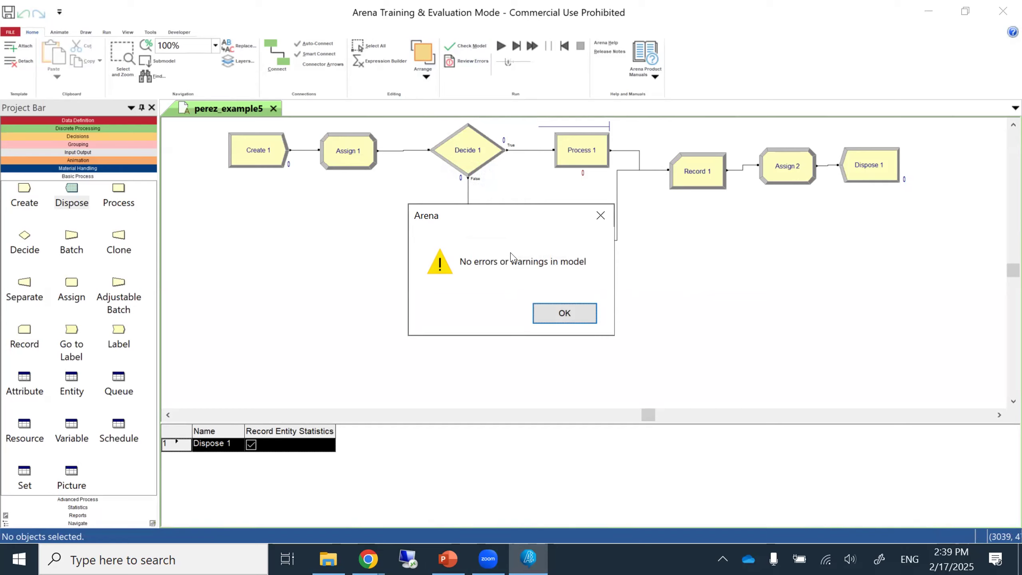
pyautogui.click(564, 313)
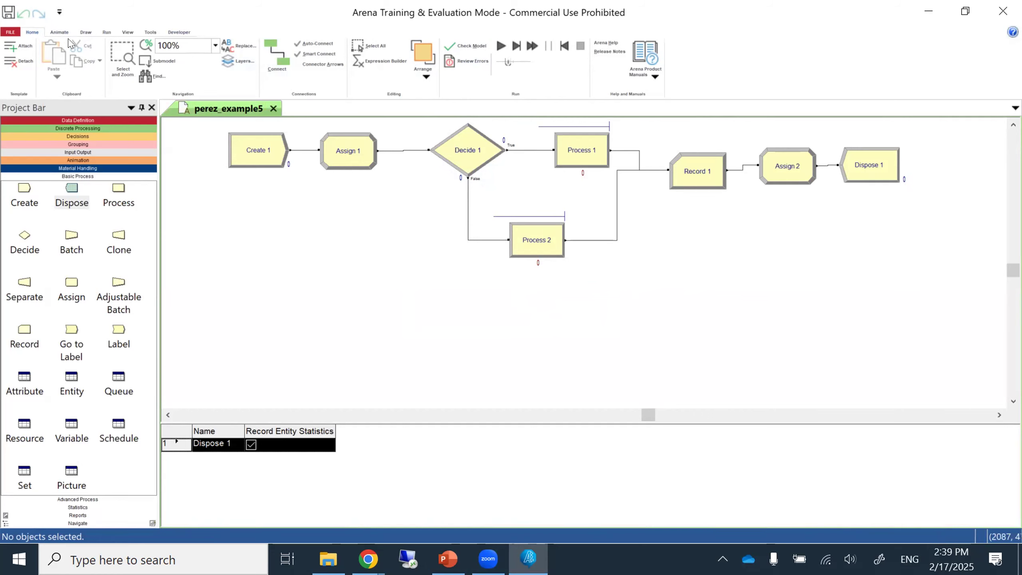
# Step: Set the replication length to 8 hours, hours per day to 8 and base time units to Minutes in Run Setup, and apply
pyautogui.click(106, 33)
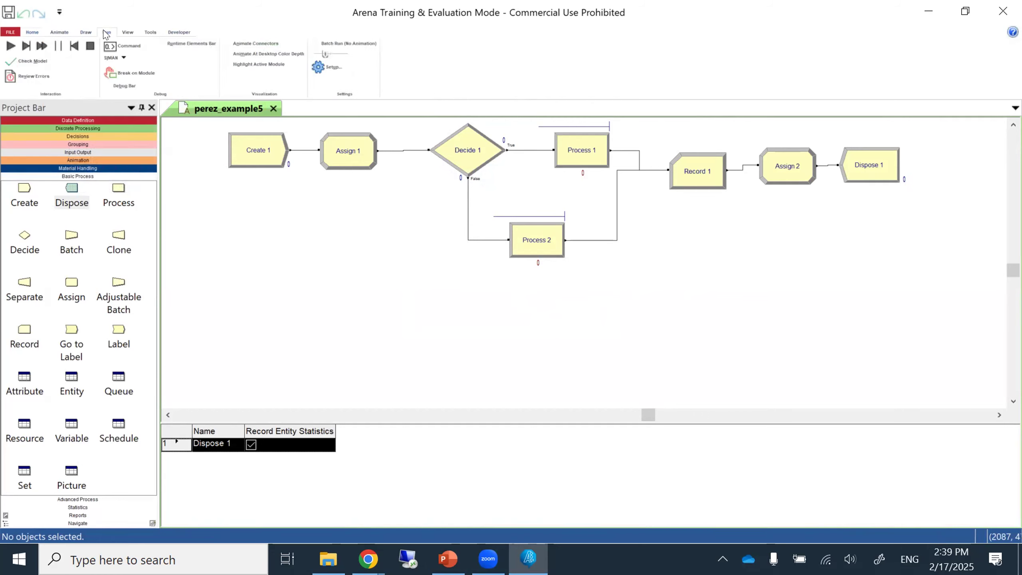
pyautogui.click(324, 65)
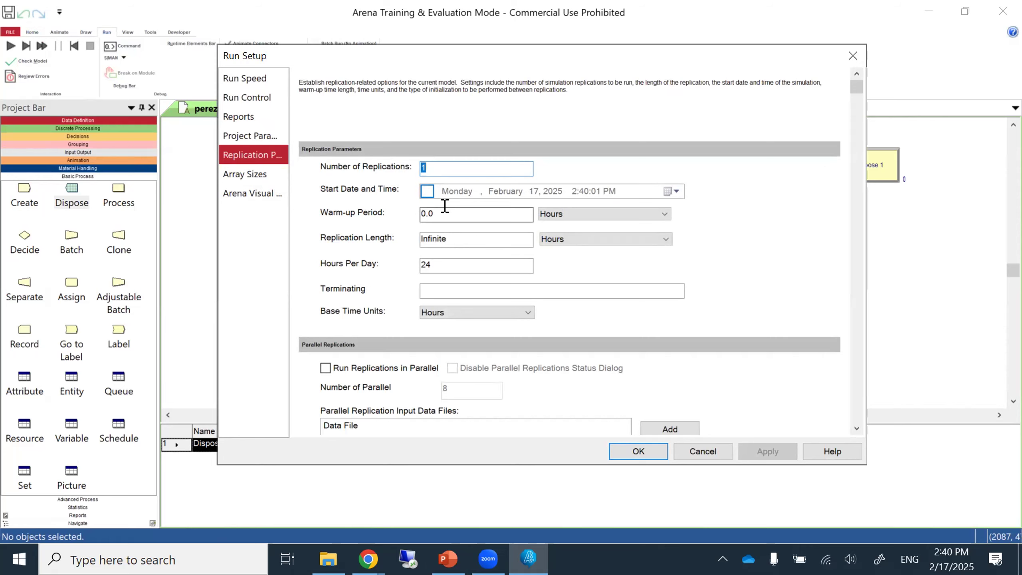
pyautogui.doubleClick(455, 234)
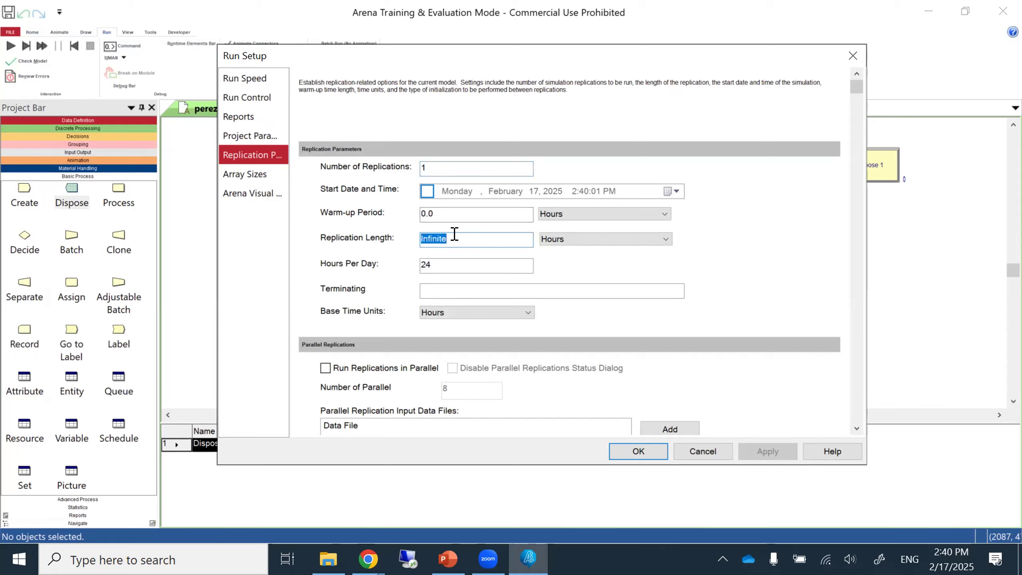
pyautogui.write('8')
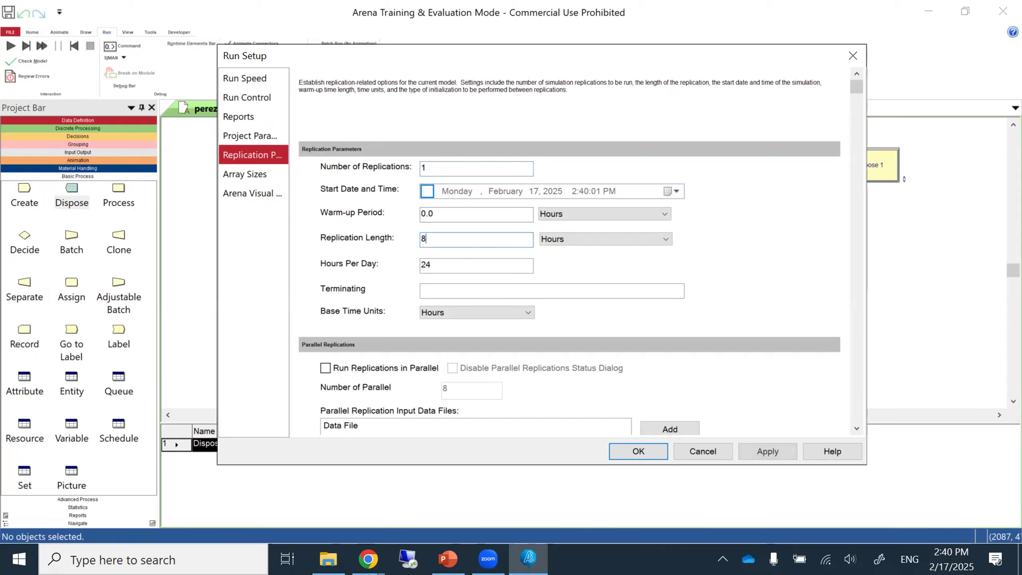
pyautogui.doubleClick(444, 261)
pyautogui.write('8')
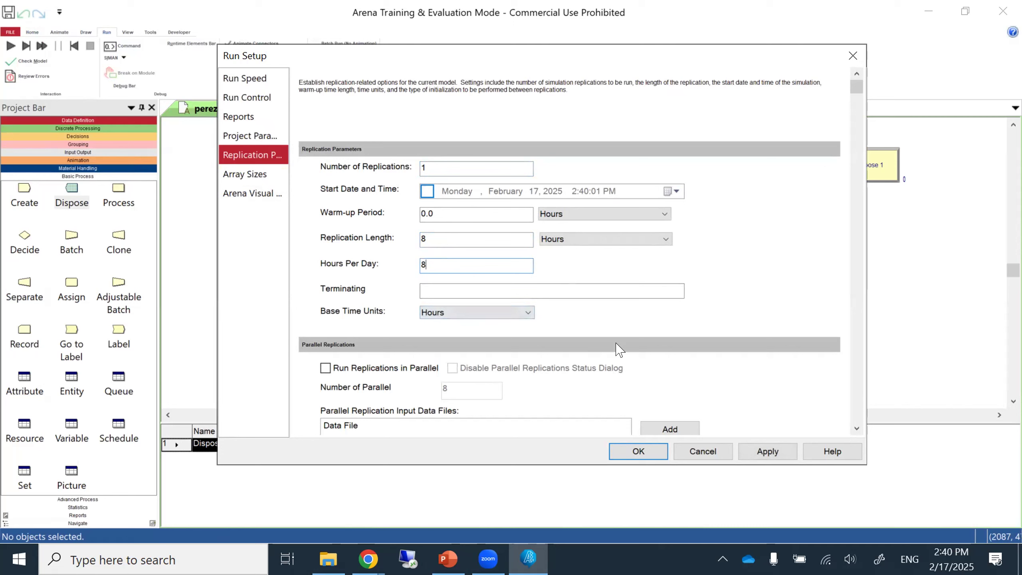
pyautogui.click(530, 317)
pyautogui.click(496, 345)
pyautogui.click(756, 451)
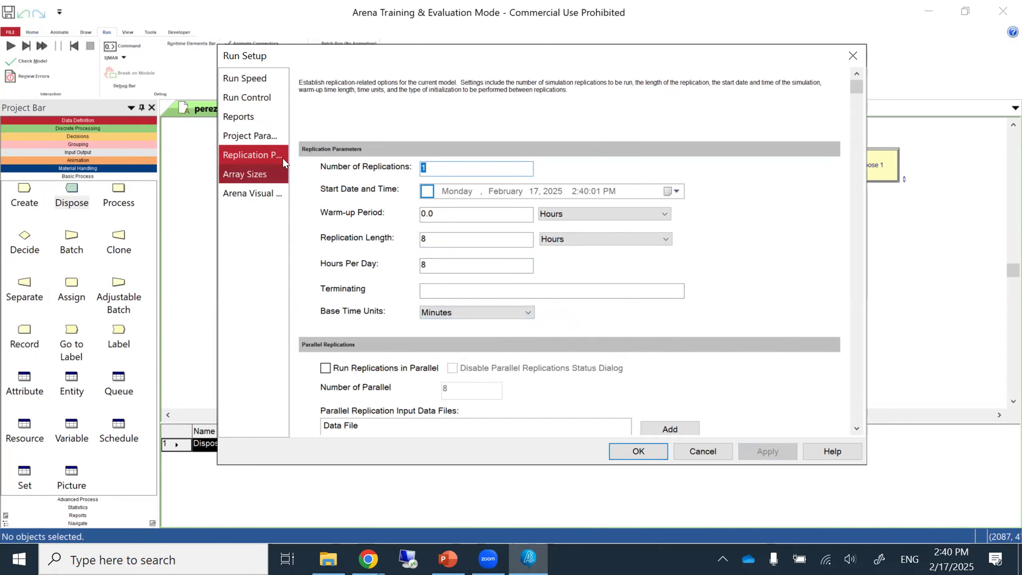
# Step: Set the project title to "example 5" and enter the analyst's name in the Run Setup project parameters
pyautogui.click(260, 137)
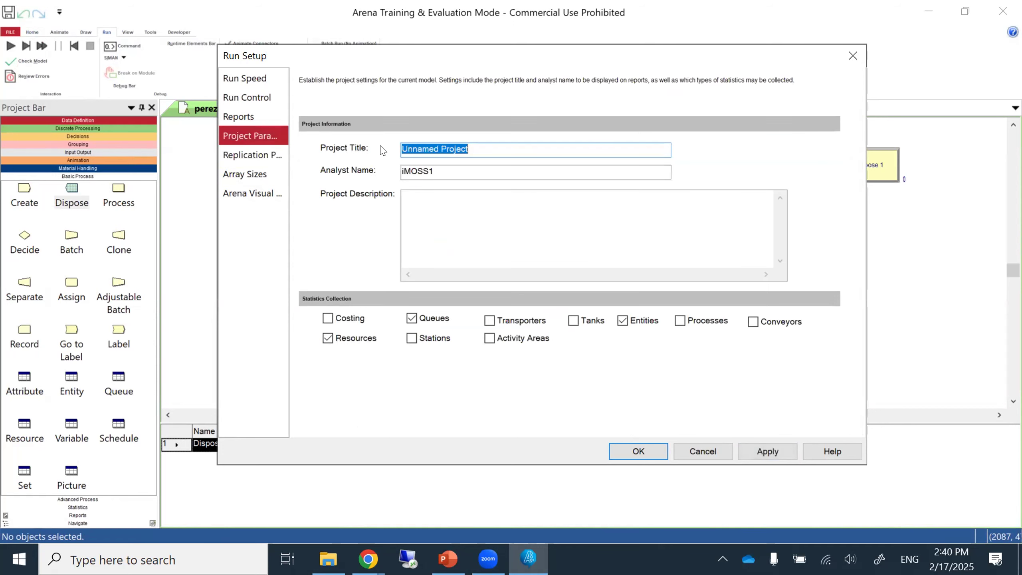
pyautogui.write('e')
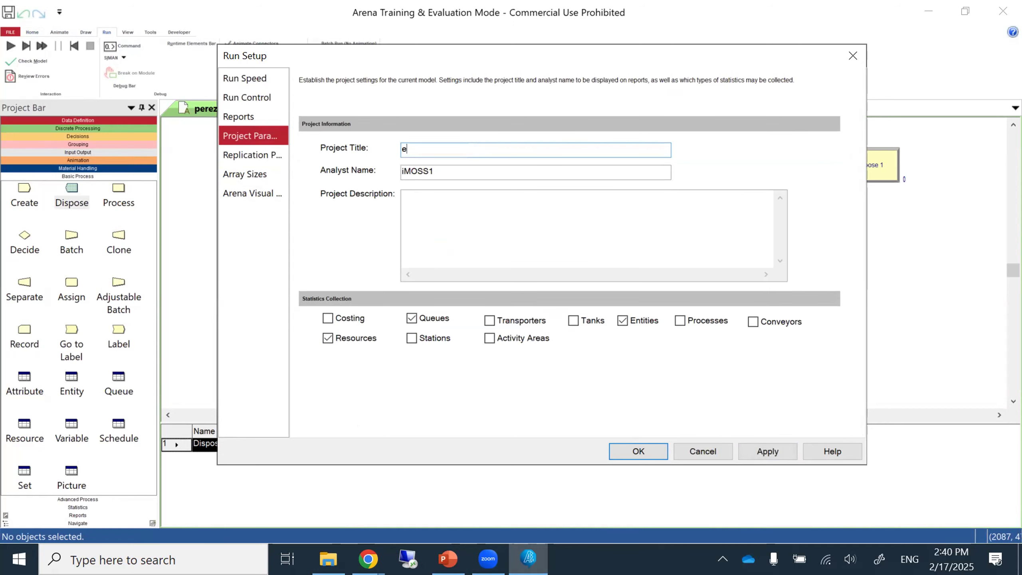
pyautogui.write('xample 5')
pyautogui.moveTo(481, 173); pyautogui.dragTo(342, 180)
pyautogui.write('Perez')
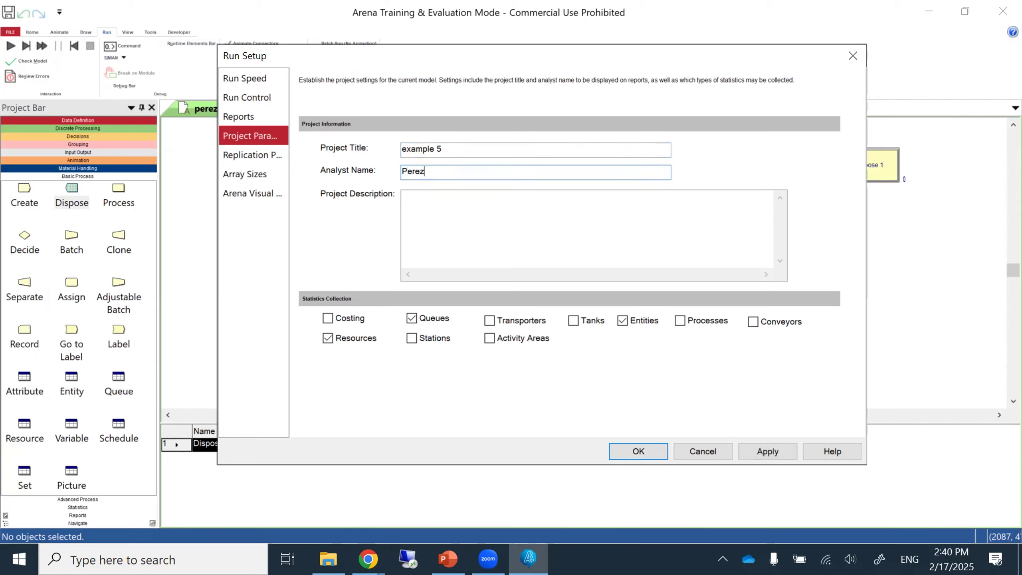
# Step: Turn off statistics collection for resources, queues and entities, and apply the project parameters
pyautogui.click(328, 338)
pyautogui.click(411, 319)
pyautogui.click(755, 449)
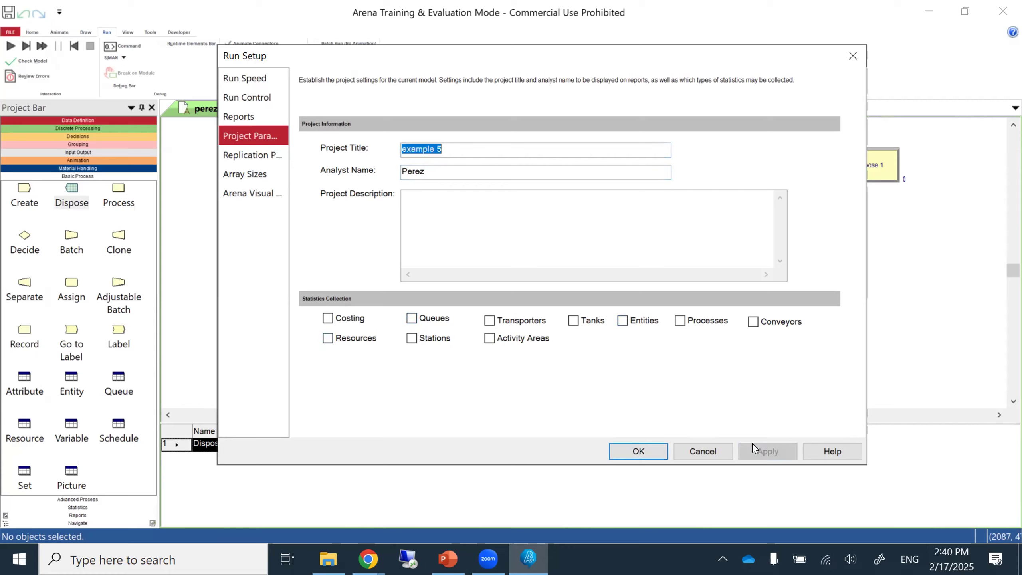
# Step: Set the default report to SIMAN Summary Report, apply it and close Run Setup
pyautogui.click(248, 117)
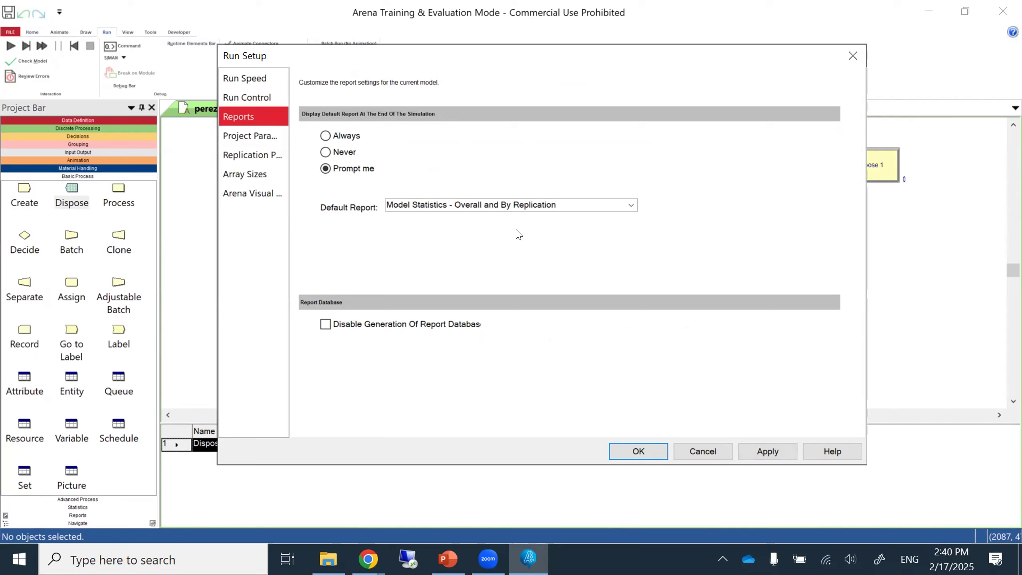
pyautogui.click(627, 206)
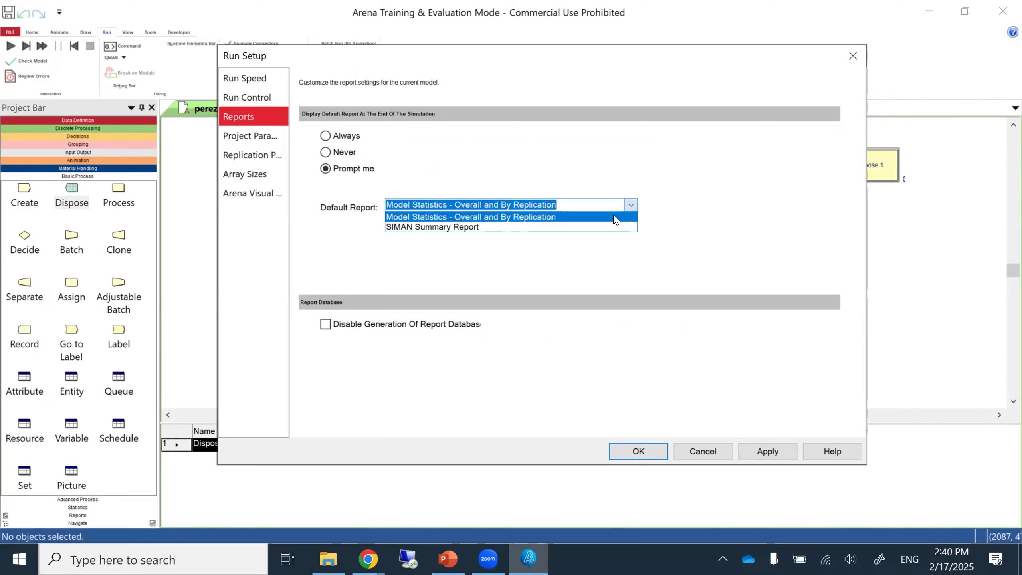
pyautogui.click(603, 228)
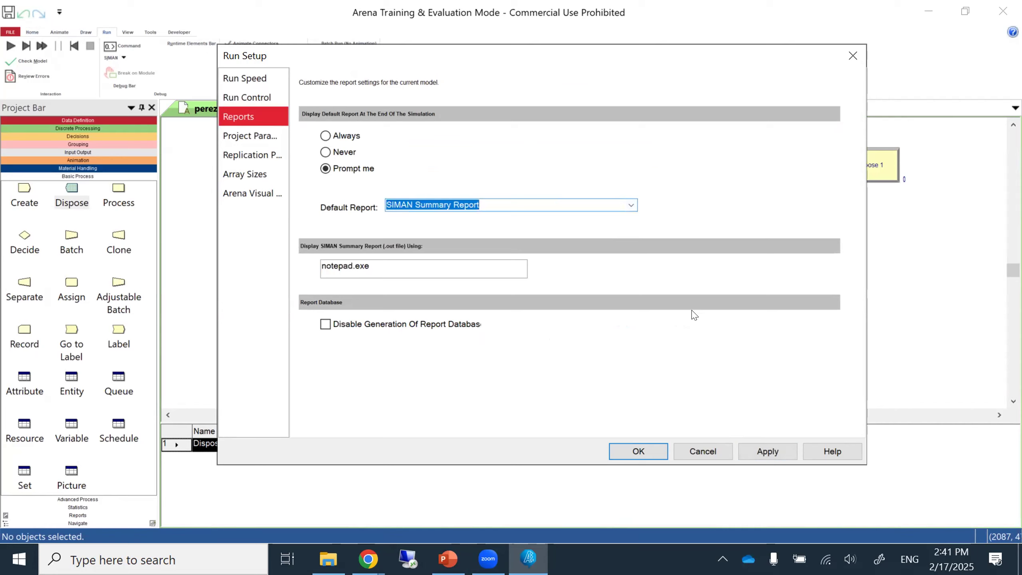
pyautogui.click(752, 455)
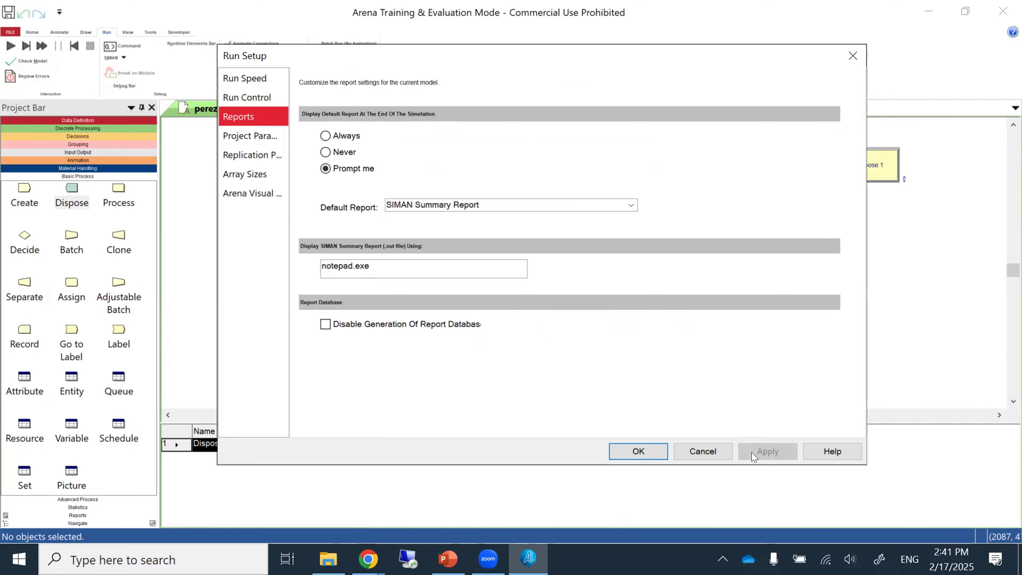
pyautogui.click(638, 451)
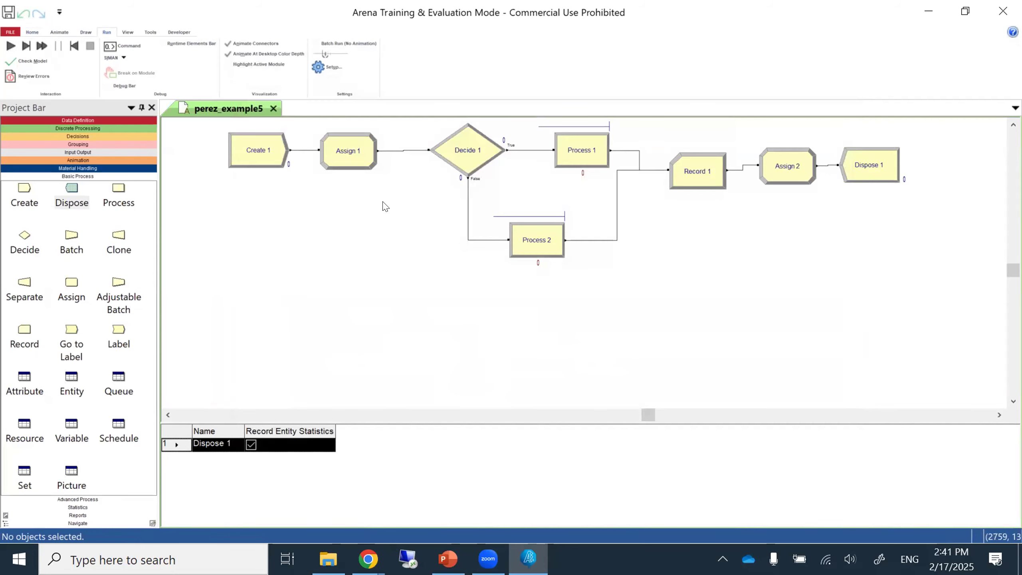
# Step: Run the simulation to completion, examine the summary report for the dollarSpentCustomer tally, and end the run
pyautogui.click(9, 46)
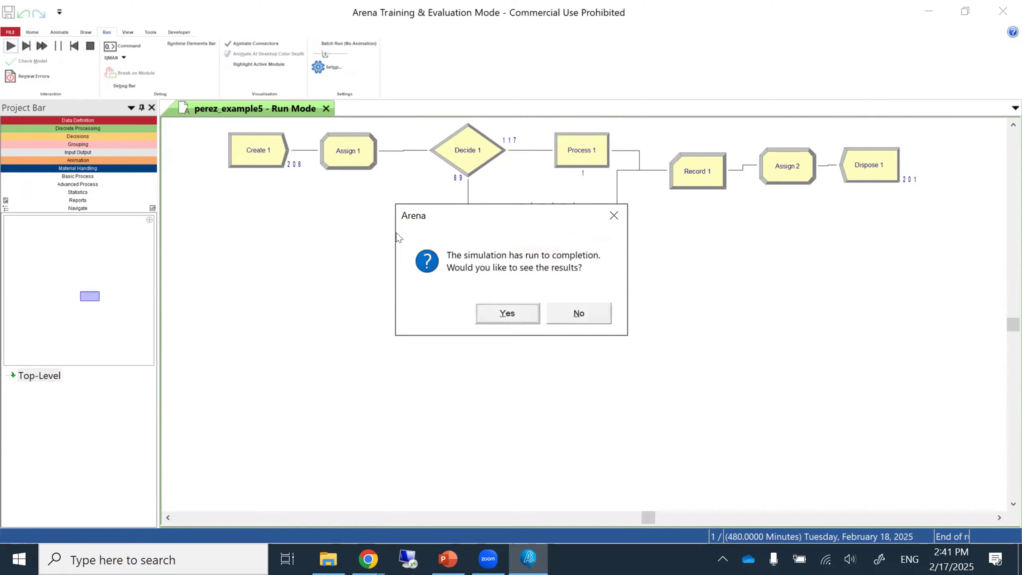
pyautogui.click(493, 308)
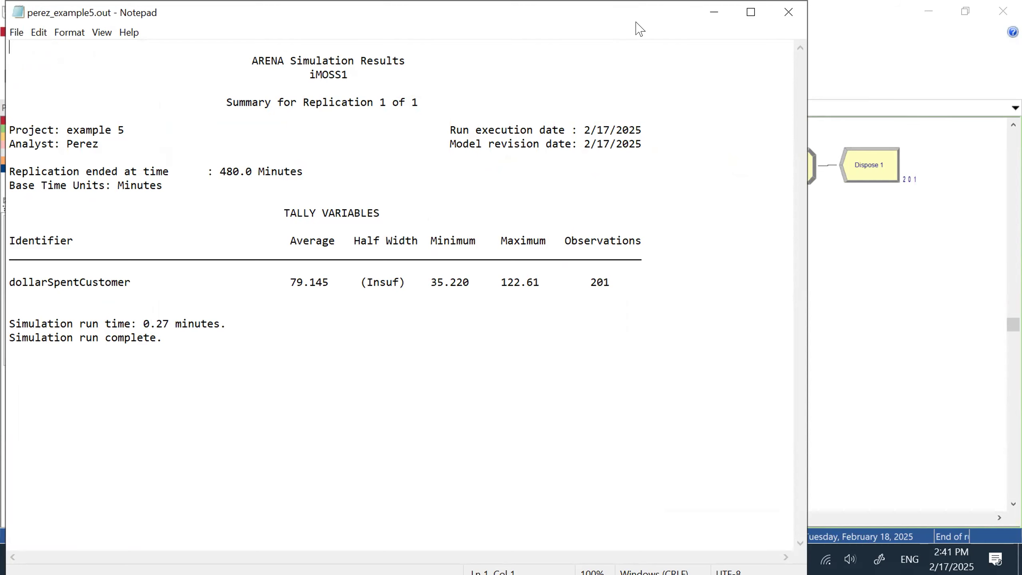
pyautogui.click(752, 12)
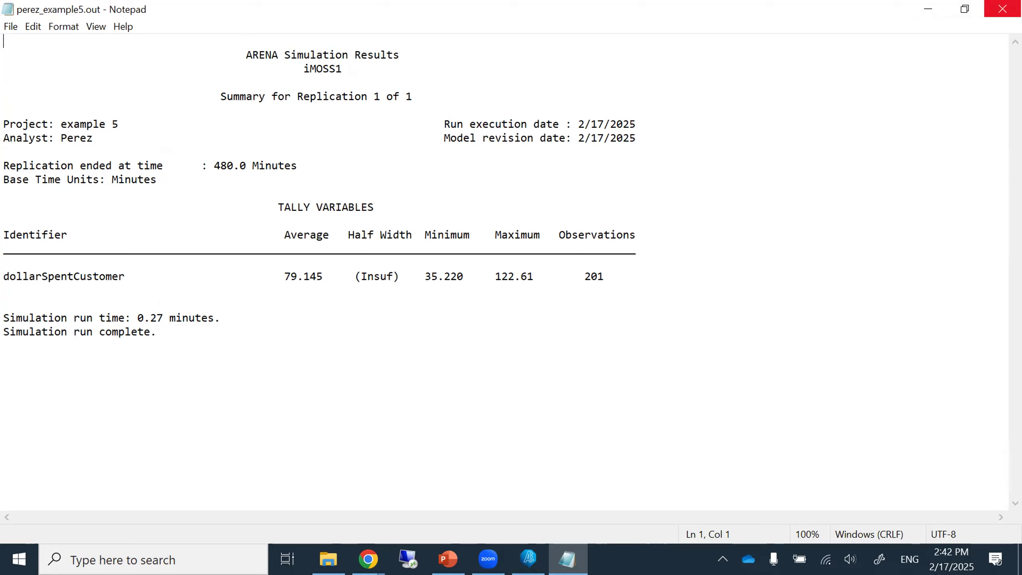
pyautogui.click(994, 11)
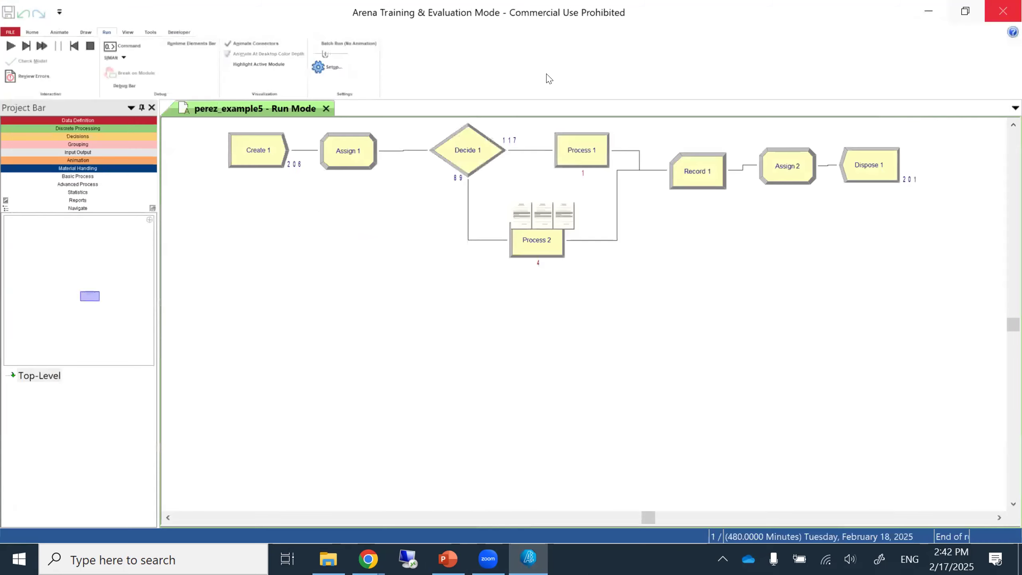
pyautogui.click(90, 48)
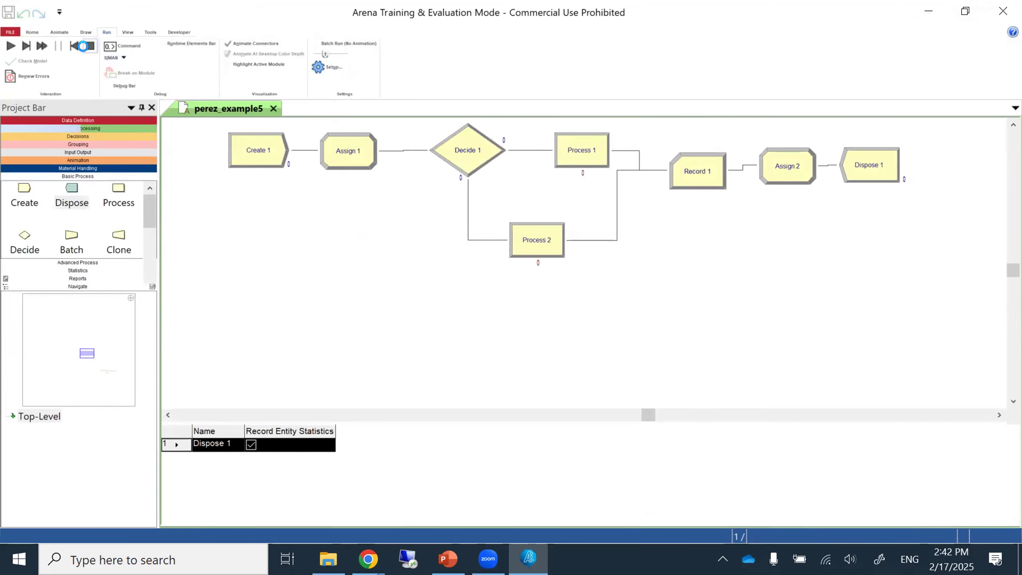
# Step: Review the report, project and replication parameters in Run Setup
pyautogui.click(334, 67)
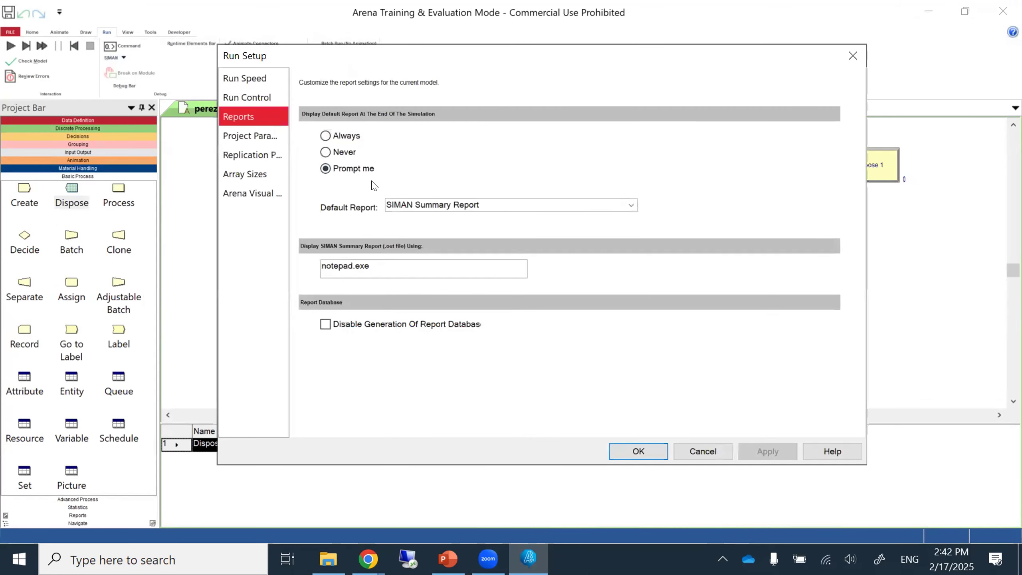
pyautogui.click(258, 139)
pyautogui.click(253, 154)
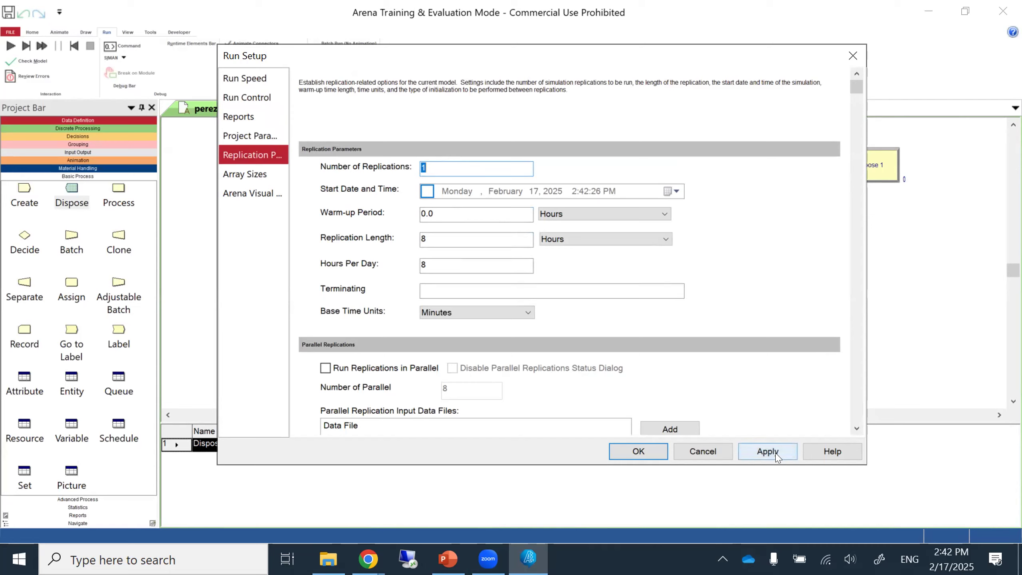
pyautogui.click(648, 451)
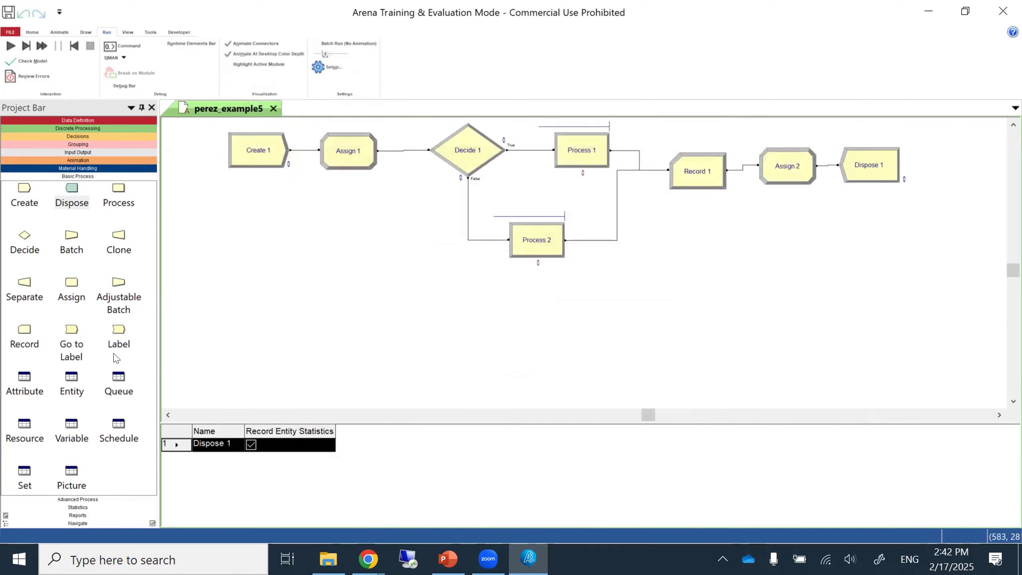
# Step: Add a new row to the Statistic data module of the Advanced Process template
pyautogui.click(79, 499)
pyautogui.moveTo(150, 363); pyautogui.dragTo(144, 435)
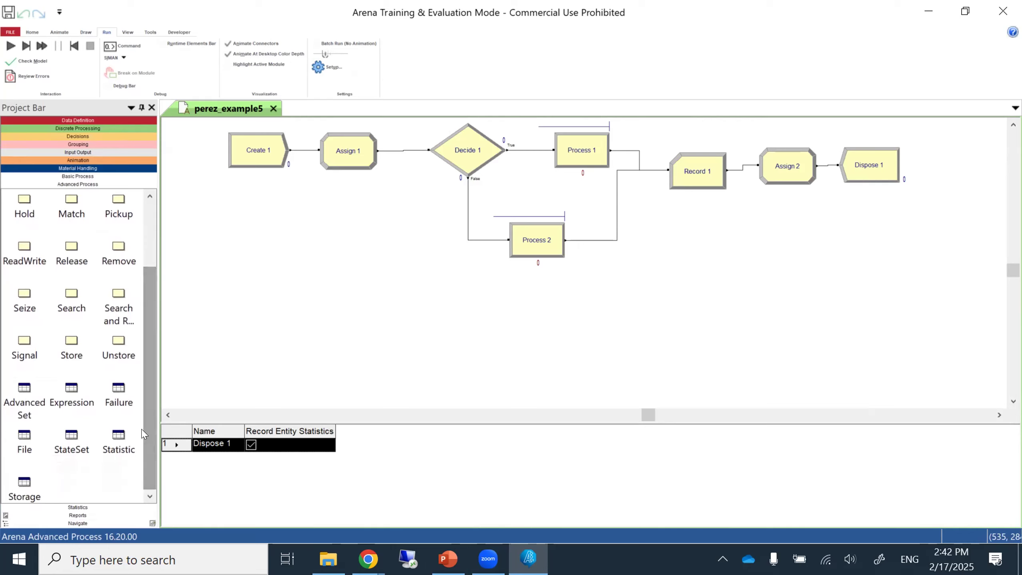
pyautogui.click(121, 439)
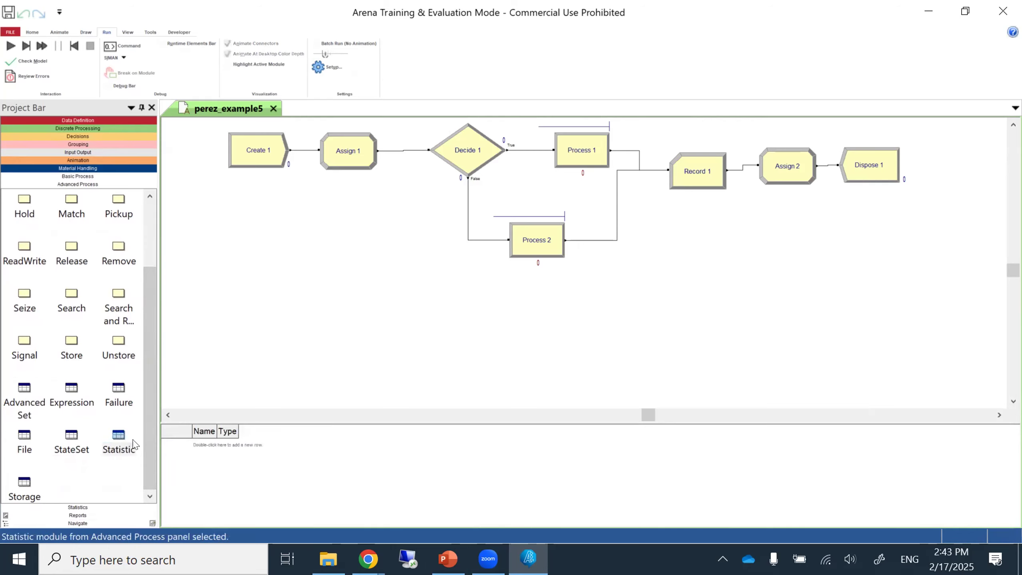
pyautogui.doubleClick(232, 446)
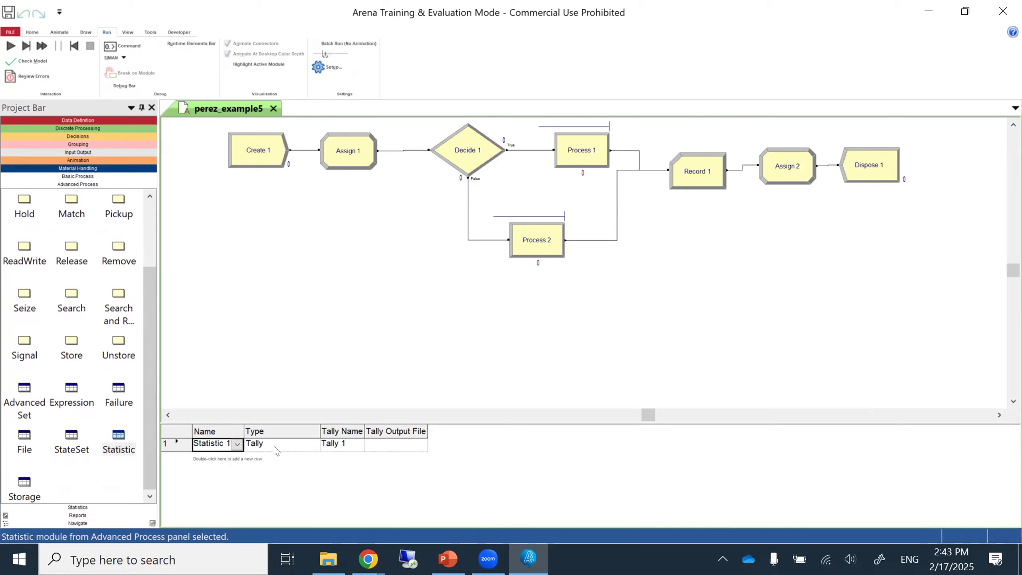
# Step: Copy the tally name dollarSpentCustomer from Record 1's statistic definition and close the module's settings
pyautogui.doubleClick(700, 170)
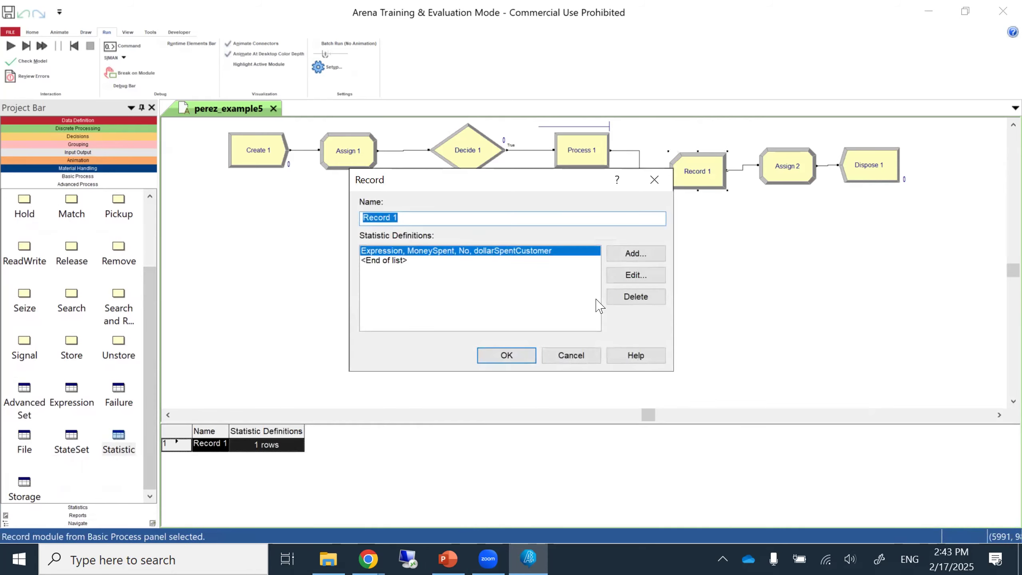
pyautogui.click(640, 276)
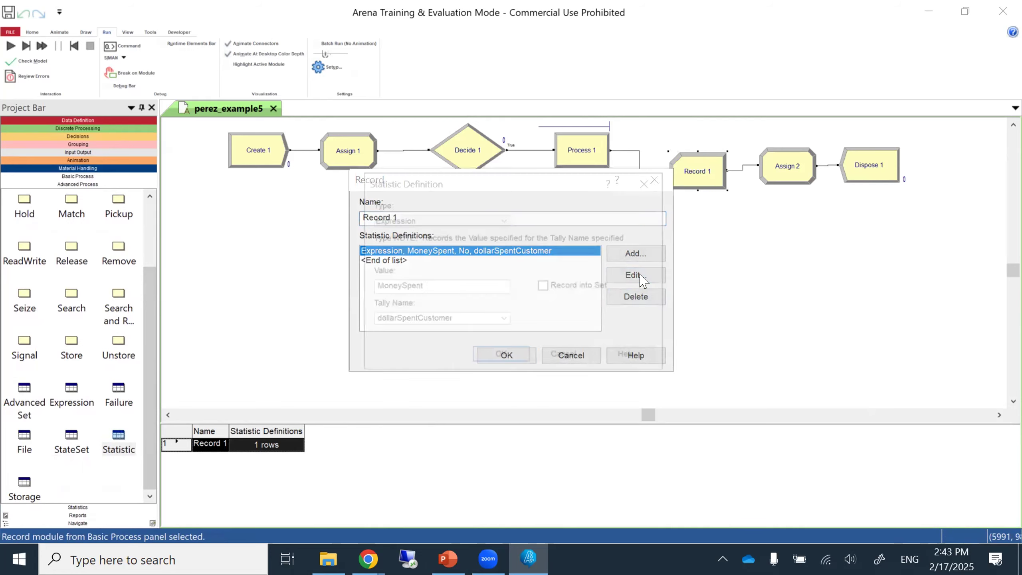
pyautogui.doubleClick(456, 318)
pyautogui.rightClick(401, 321)
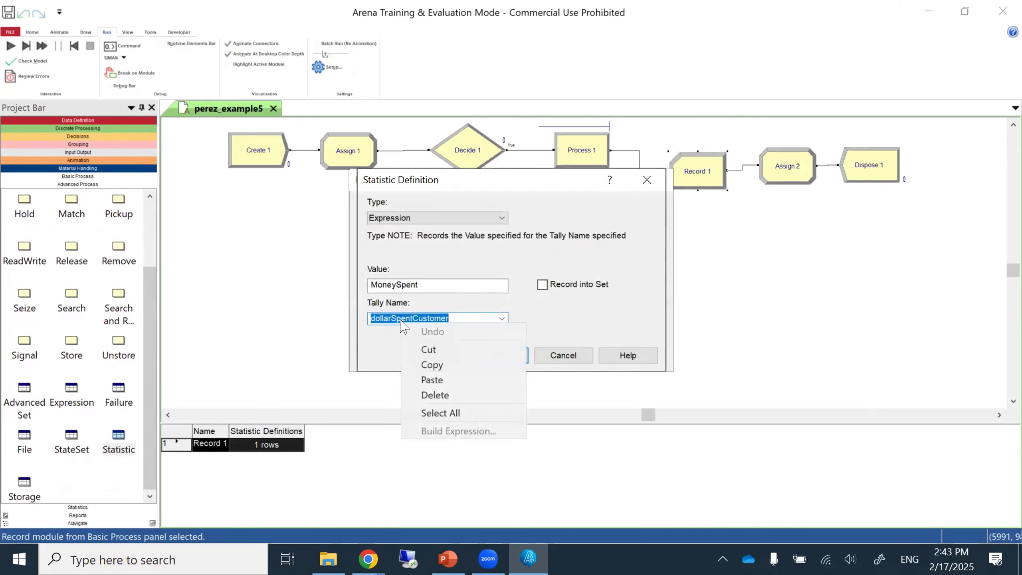
pyautogui.click(431, 364)
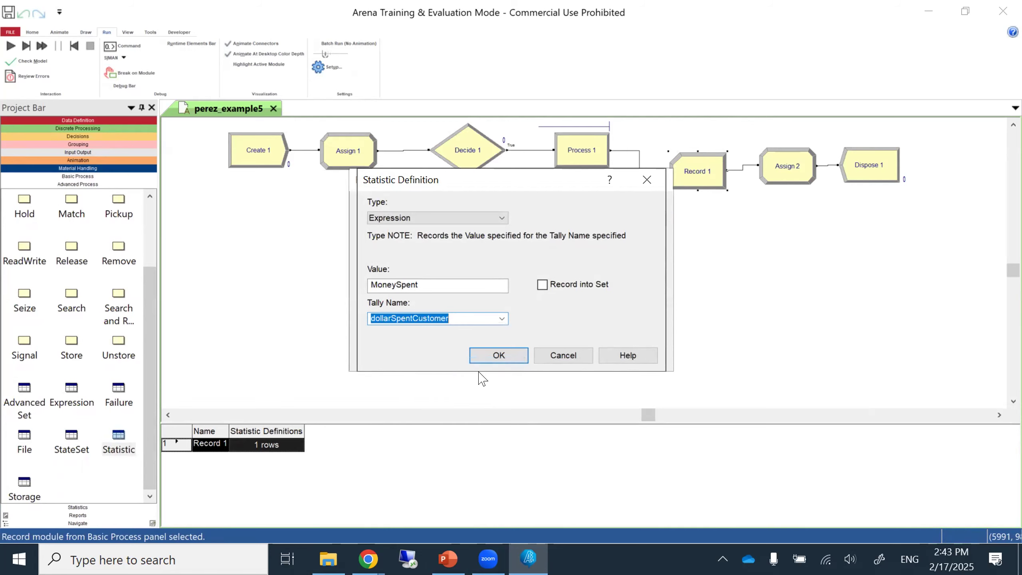
pyautogui.click(512, 357)
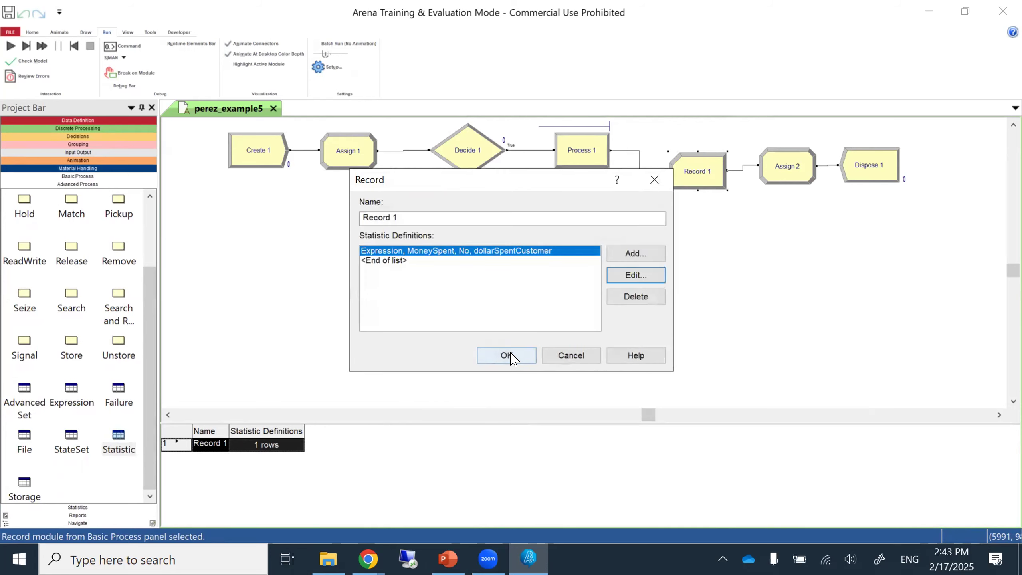
pyautogui.click(512, 354)
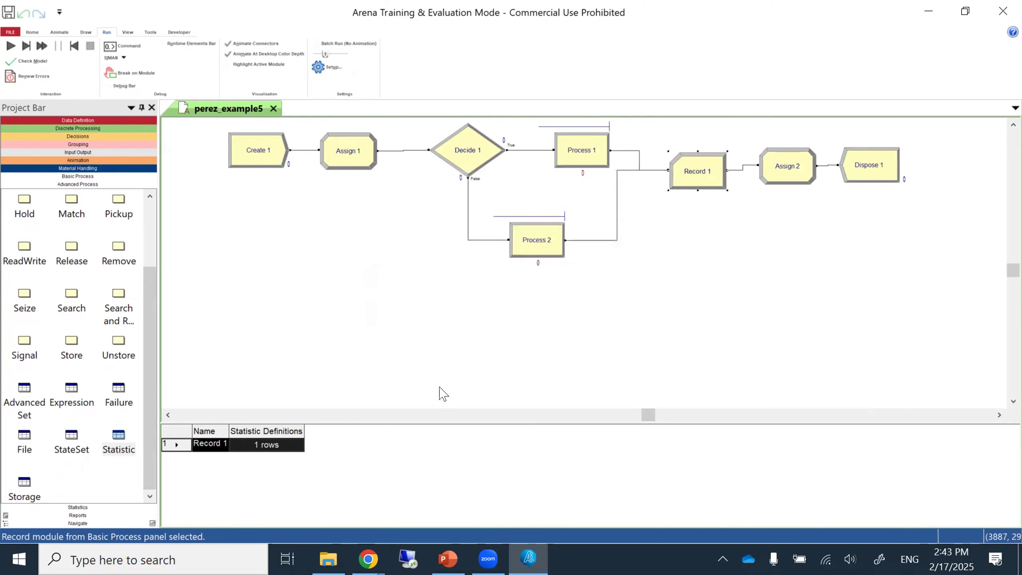
# Step: Set the type of Statistic 1 to Output in the Statistic data module
pyautogui.click(119, 446)
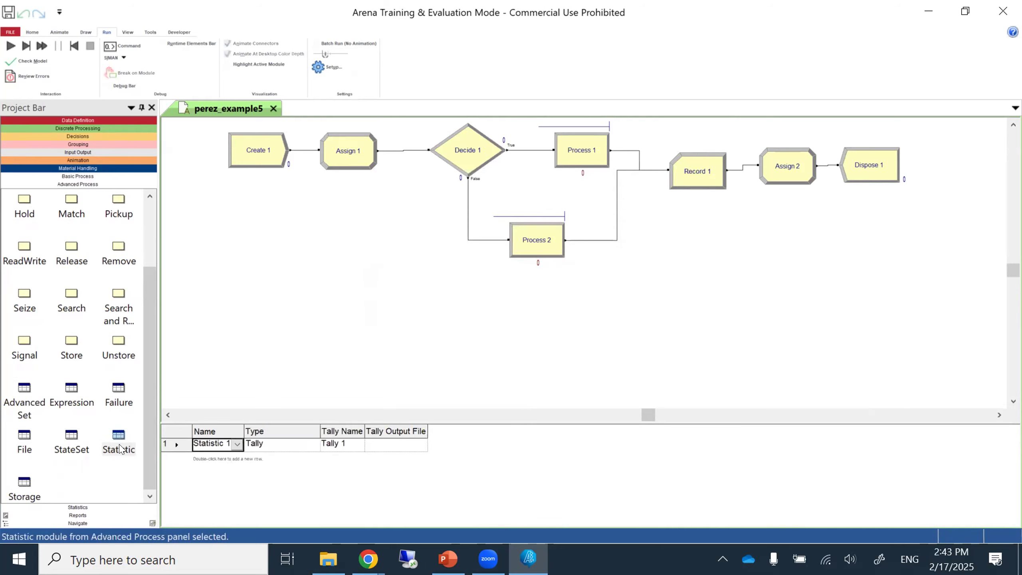
pyautogui.click(280, 447)
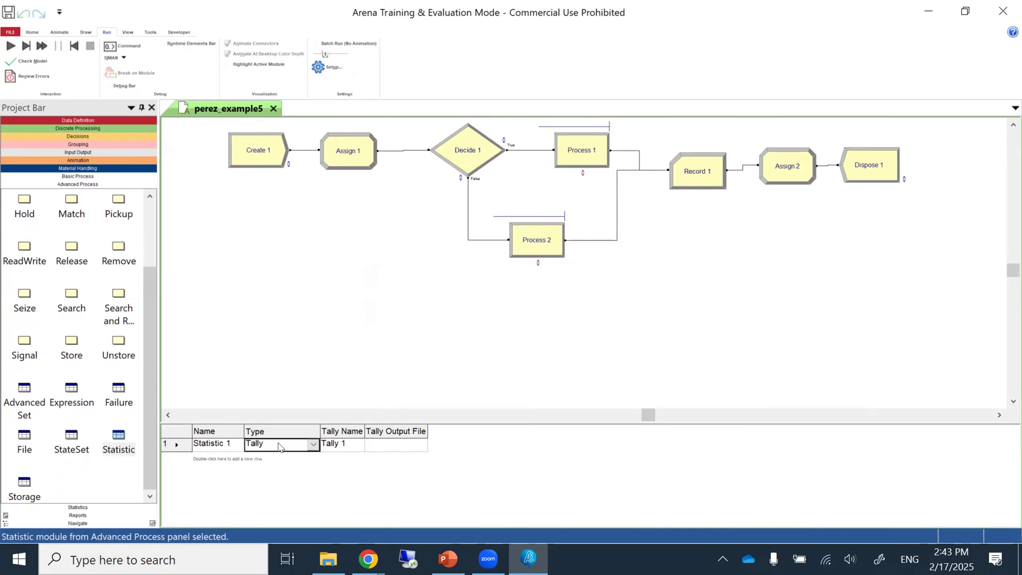
pyautogui.click(313, 446)
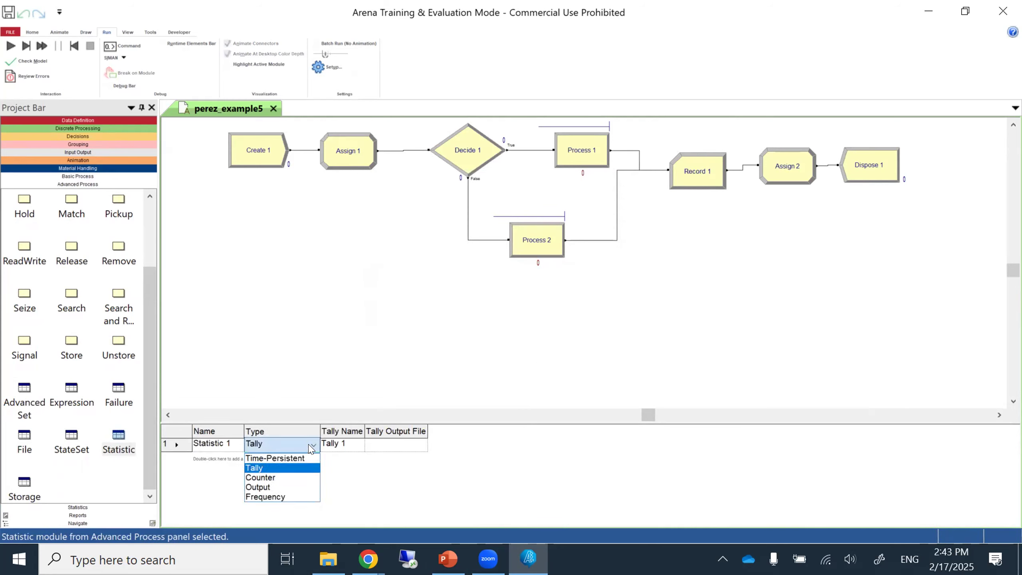
pyautogui.click(275, 488)
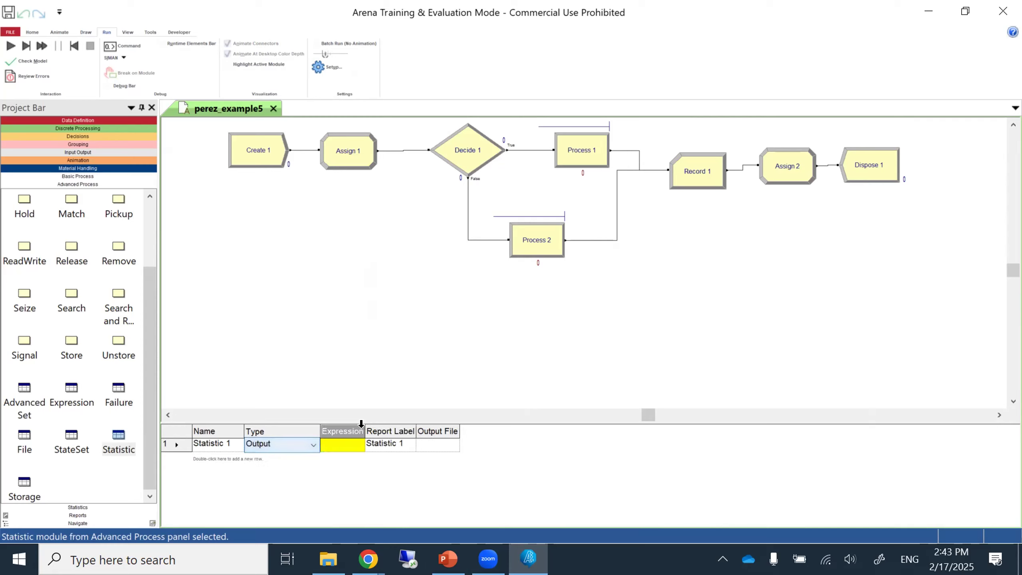
# Step: Widen the Expression column and enter TAVG(dollarSpentCustomer) as the expression of Statistic 1
pyautogui.moveTo(365, 426); pyautogui.dragTo(490, 427)
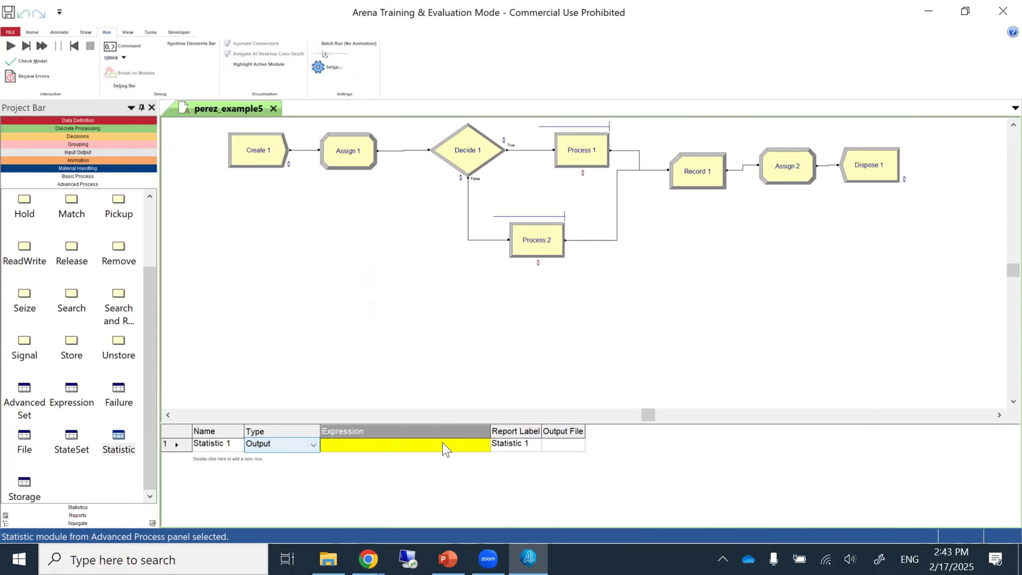
pyautogui.click(413, 445)
pyautogui.write('TAVG')
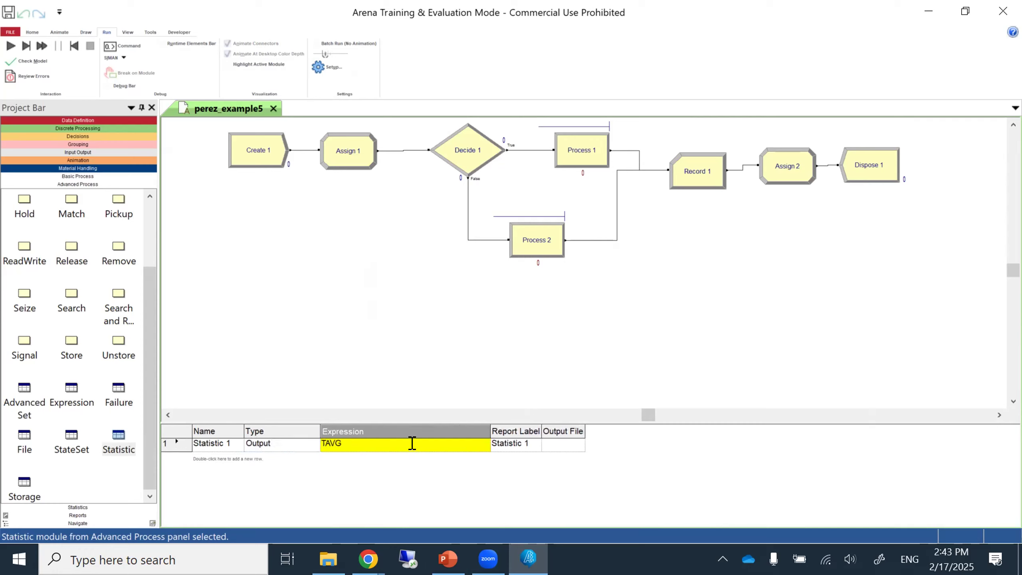
pyautogui.write('*')
pyautogui.press('BackSpace')
pyautogui.write('(dollarSpentCustomer')
# Step: Set the report label of Statistic 1 to "avg dollar spent per customer" and widen its column to fit
pyautogui.click(529, 444)
pyautogui.moveTo(525, 443); pyautogui.dragTo(484, 444)
pyautogui.write('avg')
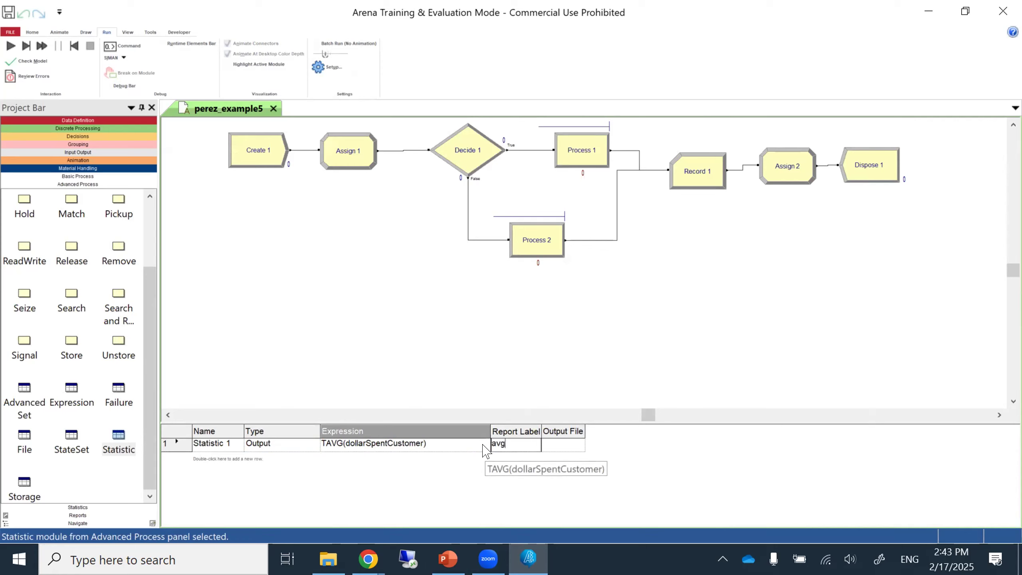
pyautogui.write(' dollar spent')
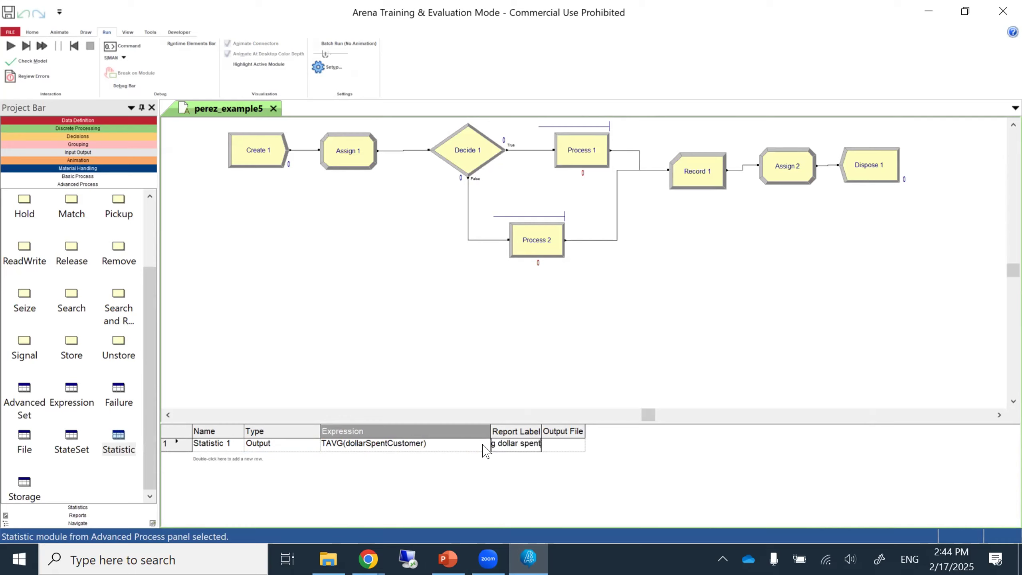
pyautogui.write(' per customer')
pyautogui.moveTo(538, 429); pyautogui.dragTo(639, 429)
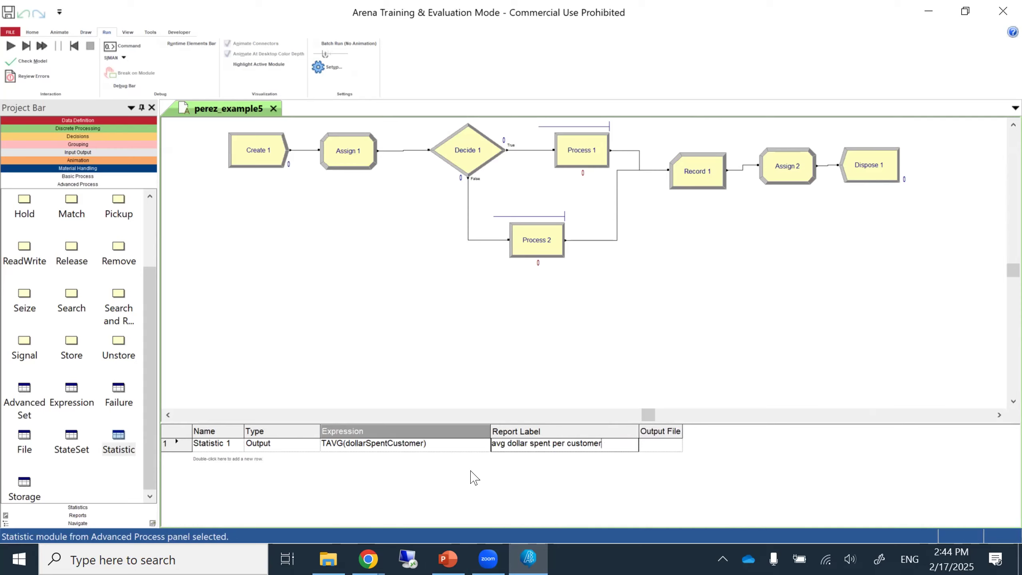
# Step: Add a second Output statistic with the expression Revenue and the report label dailyRevenue
pyautogui.doubleClick(256, 461)
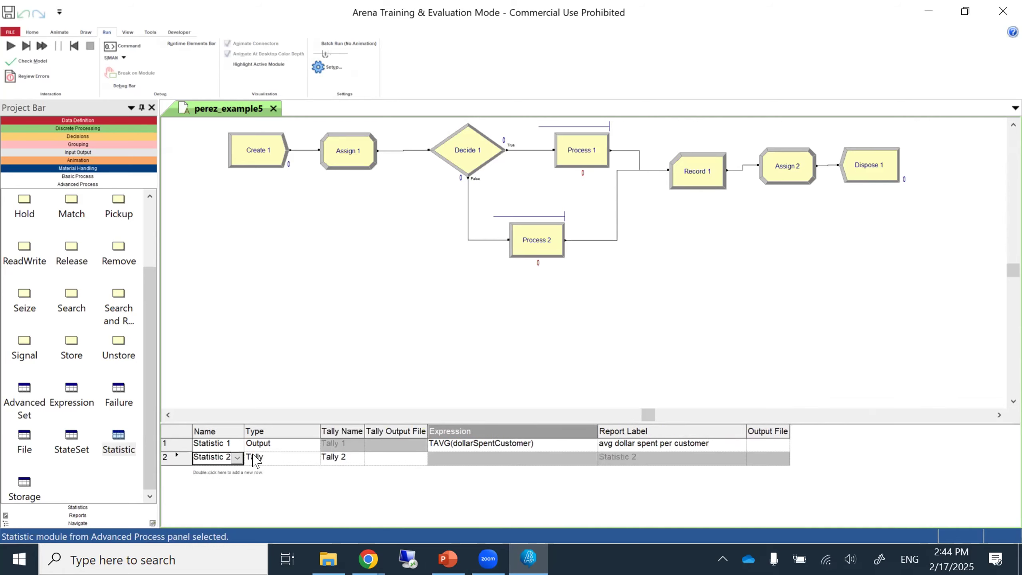
pyautogui.click(317, 459)
pyautogui.click(314, 458)
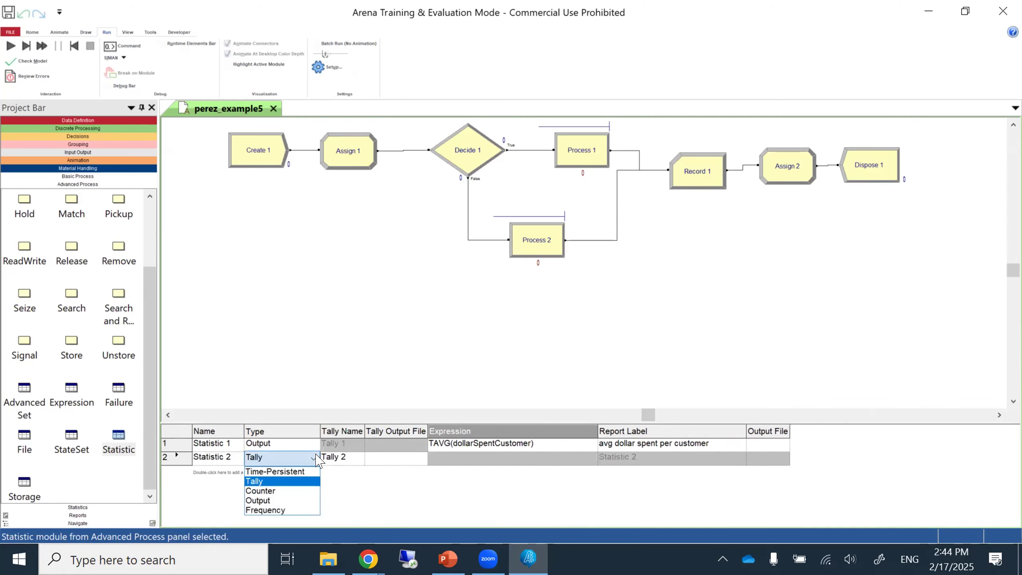
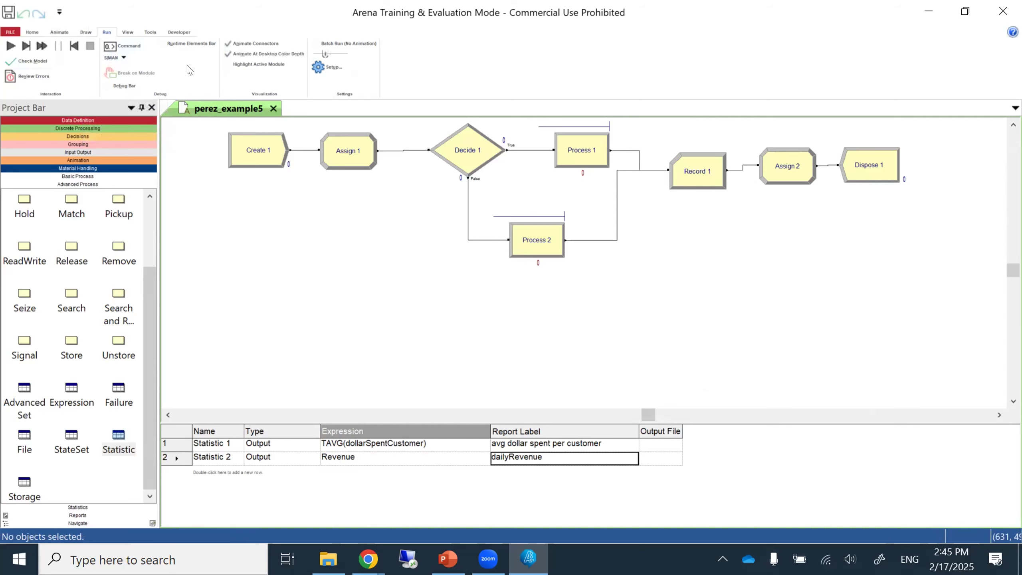
# Step: Run the simulation in batch mode without animation, view the results report, and end the run
pyautogui.click(10, 46)
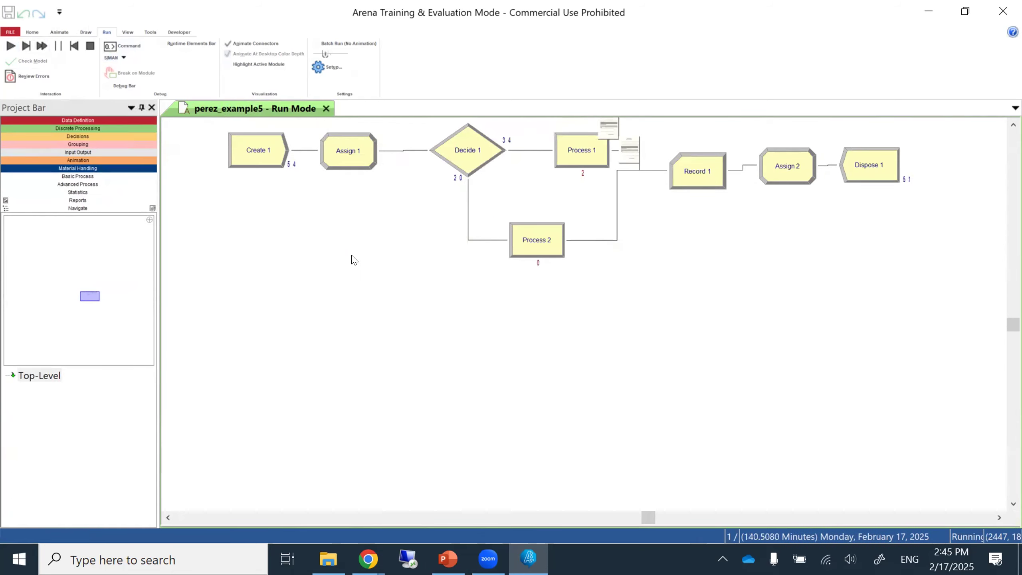
pyautogui.click(90, 46)
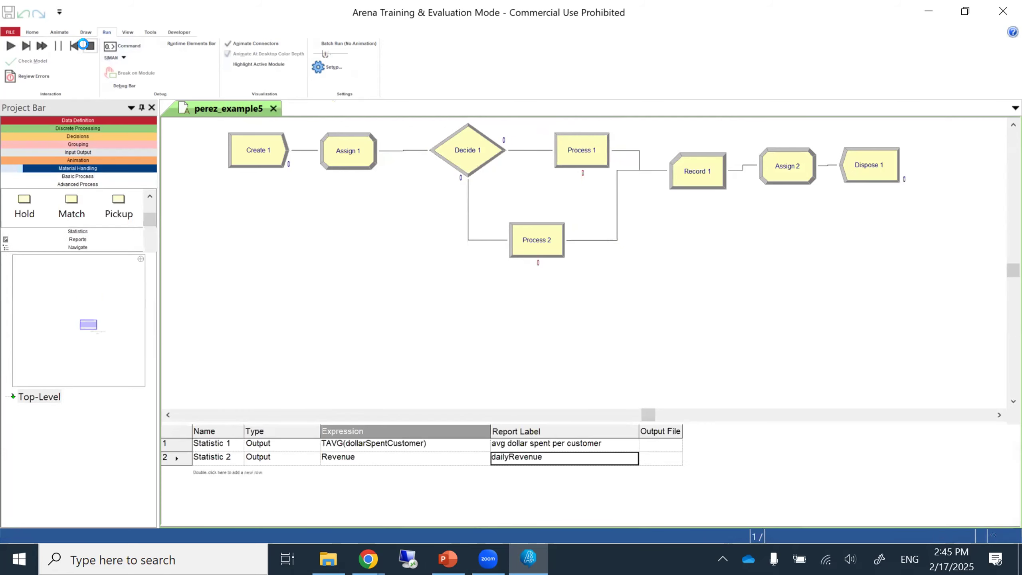
pyautogui.click(315, 43)
pyautogui.click(10, 46)
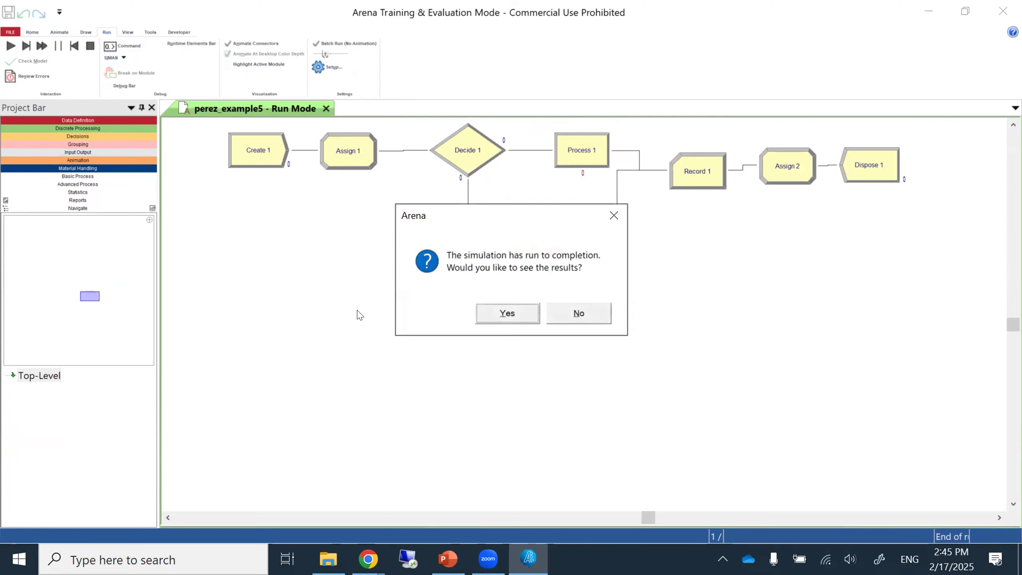
pyautogui.click(482, 313)
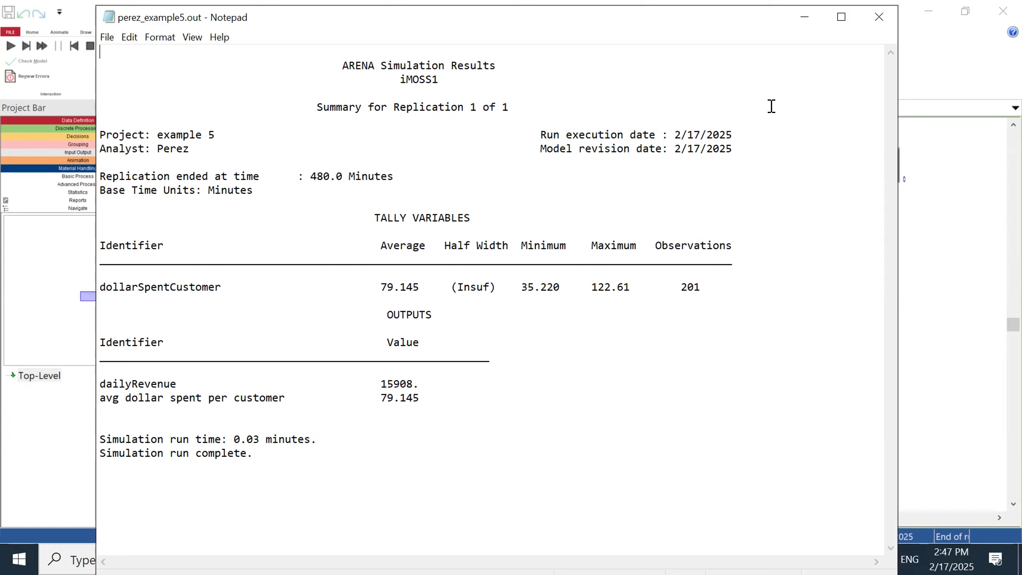
pyautogui.click(879, 17)
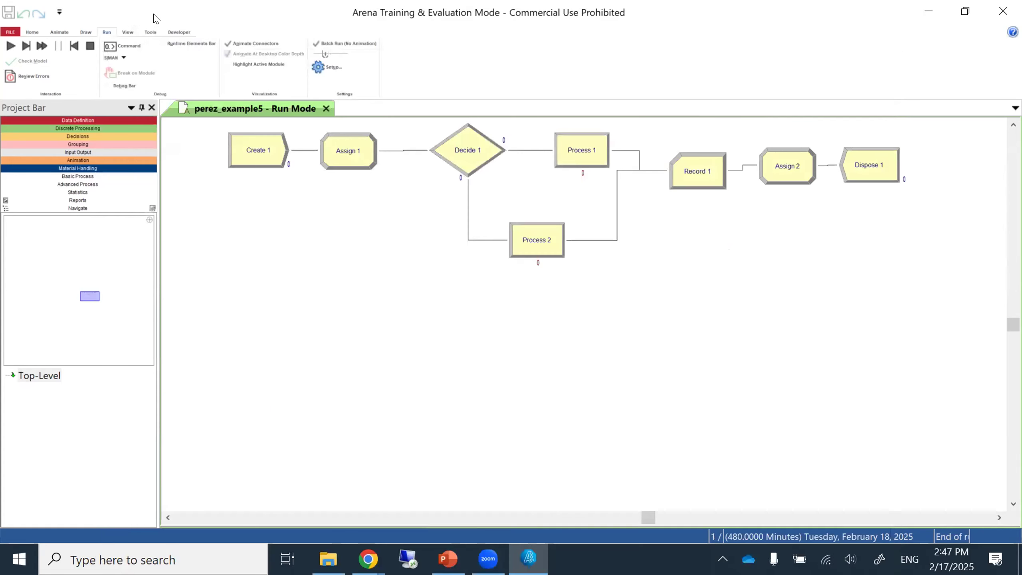
pyautogui.click(90, 45)
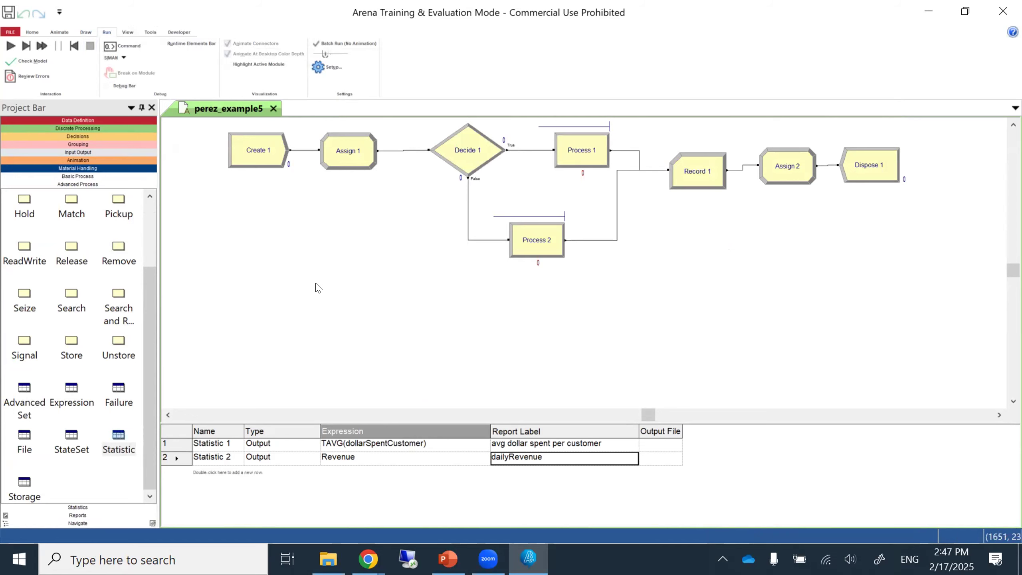
# Step: Set the replication length to 5 days in the run setup and apply it
pyautogui.click(321, 68)
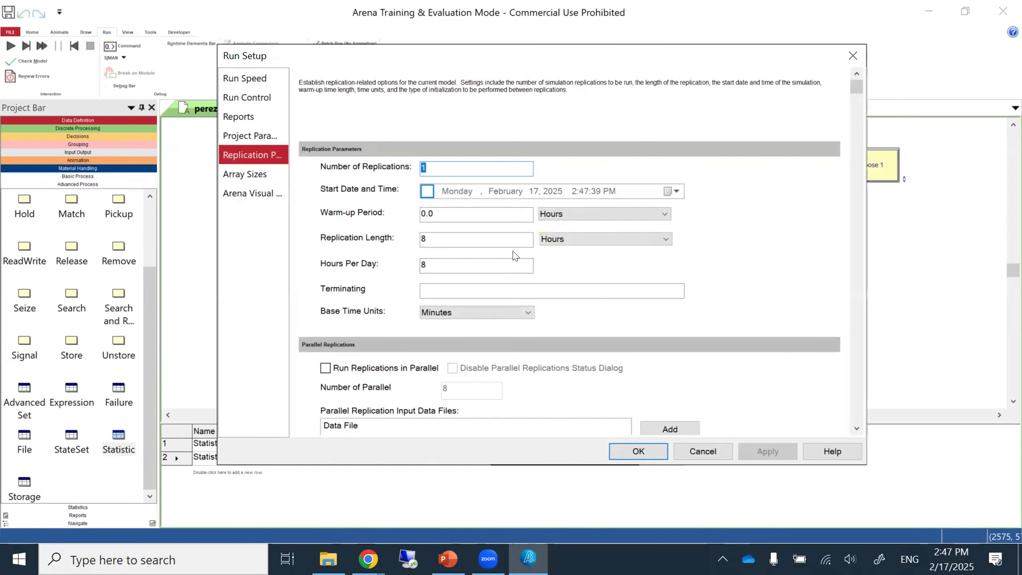
pyautogui.click(613, 241)
pyautogui.click(575, 251)
pyautogui.click(499, 240)
pyautogui.doubleClick(500, 241)
pyautogui.write('5')
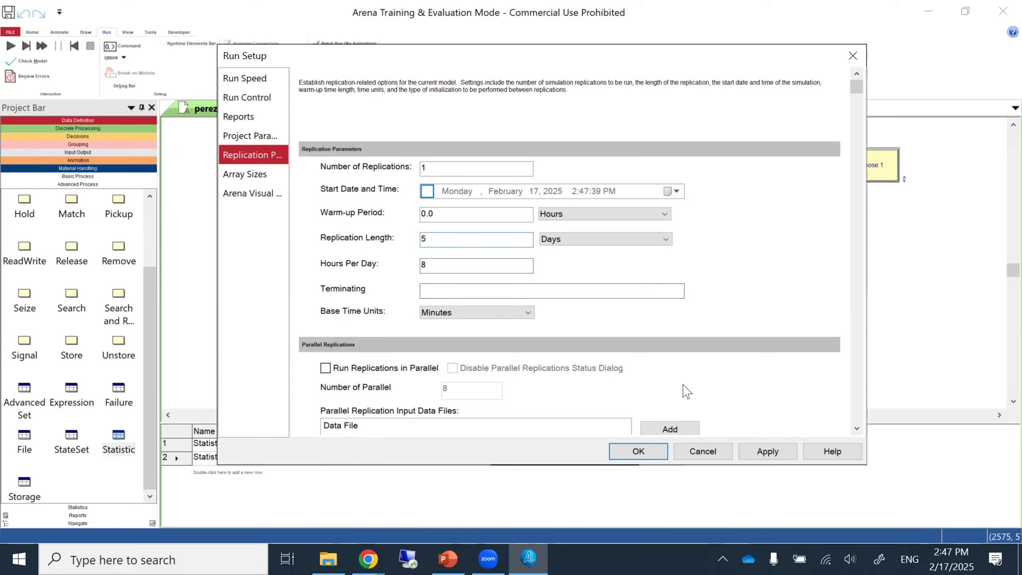
pyautogui.click(754, 452)
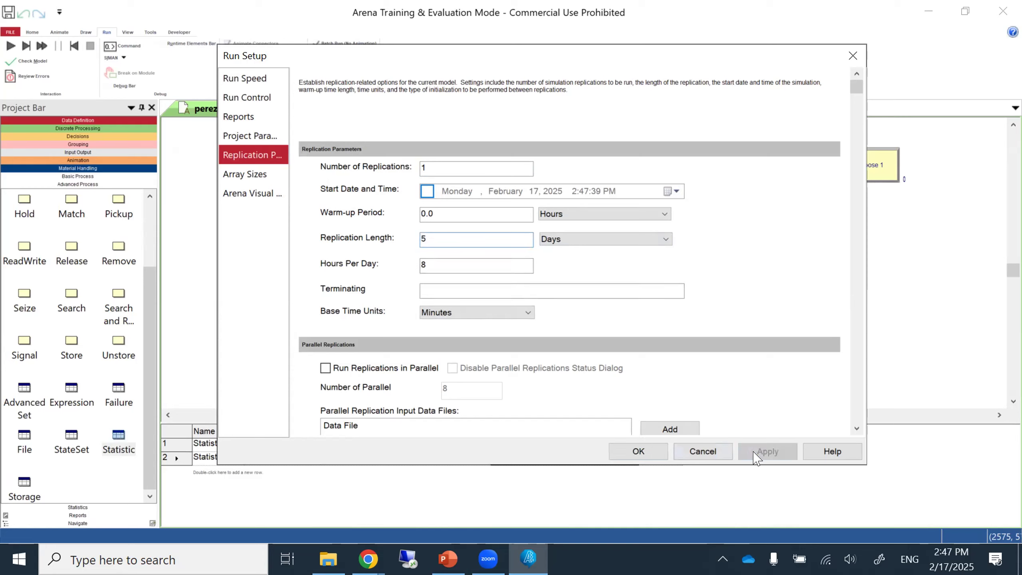
pyautogui.click(640, 452)
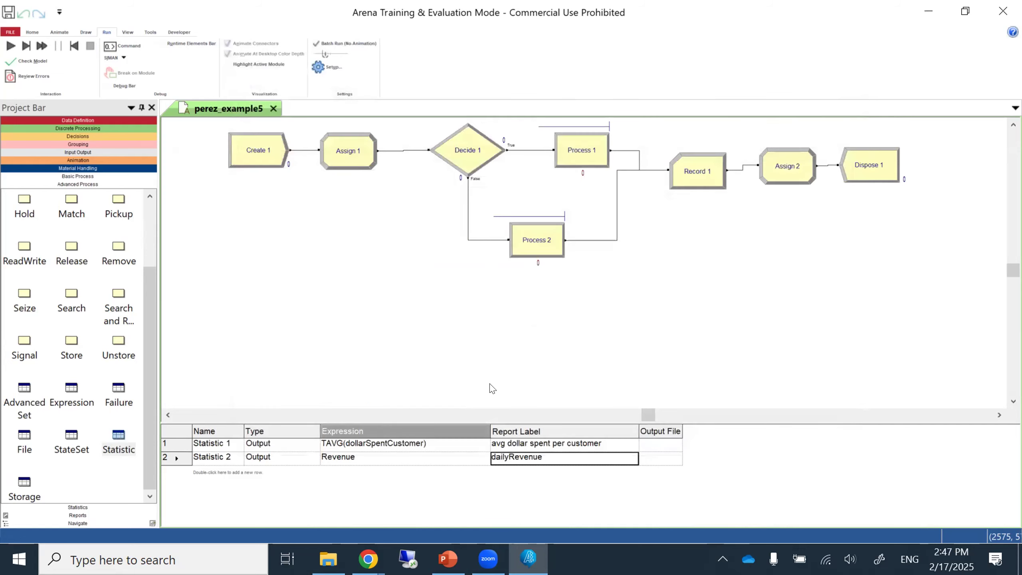
# Step: Run the five-day simulation, check the dailyRevenue output in the results report, and end the run
pyautogui.click(10, 45)
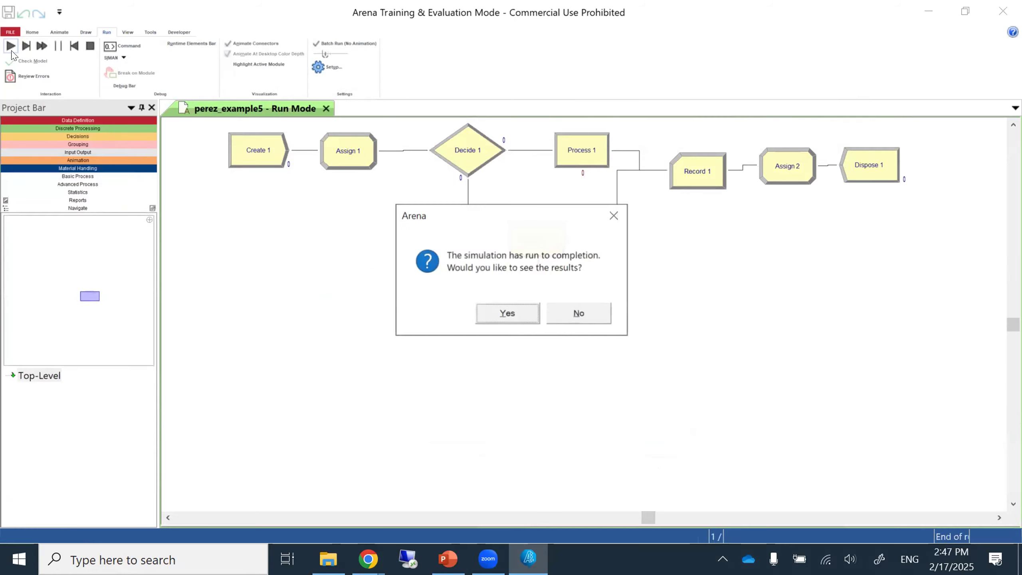
pyautogui.click(514, 317)
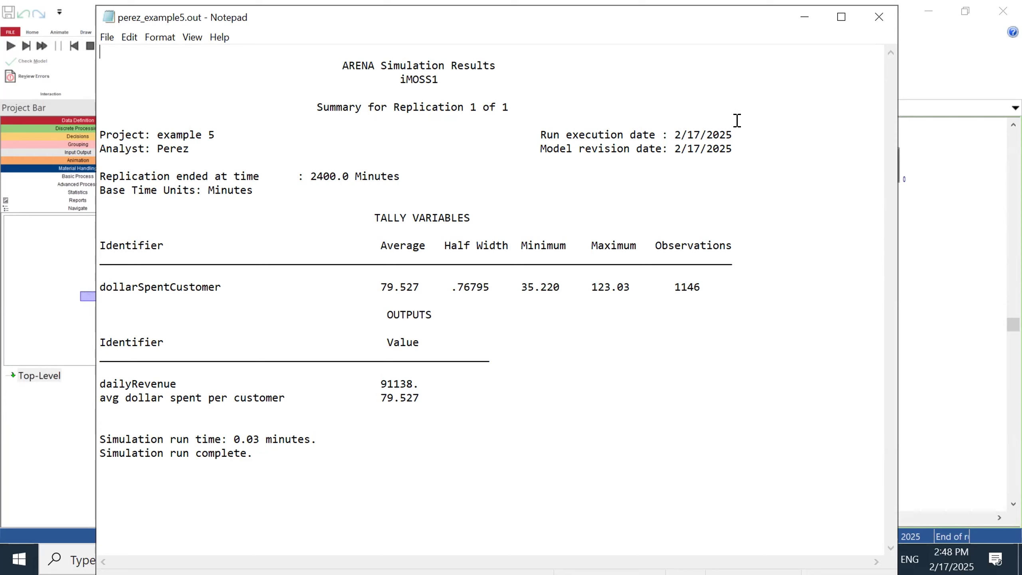
pyautogui.click(878, 16)
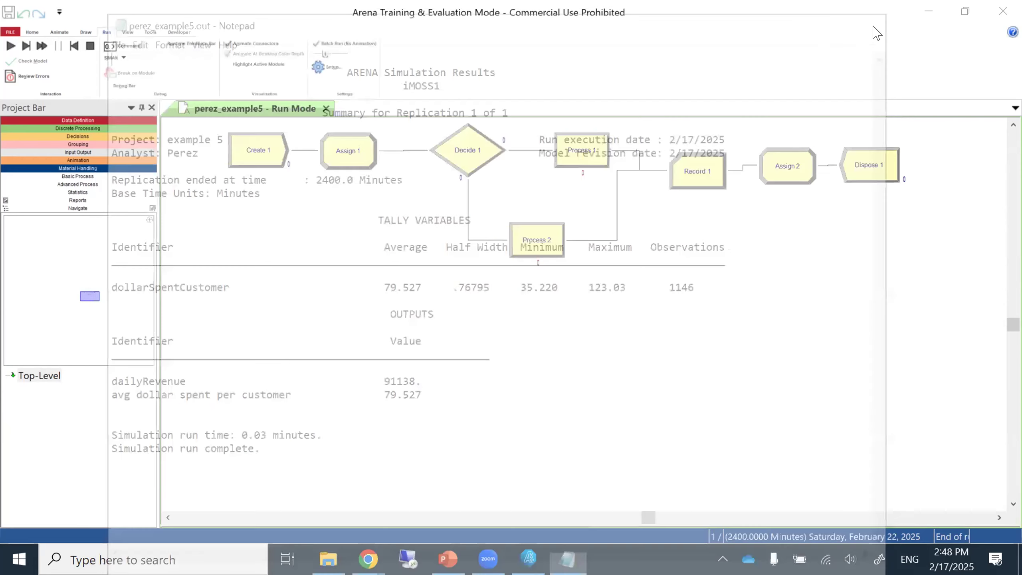
pyautogui.click(90, 46)
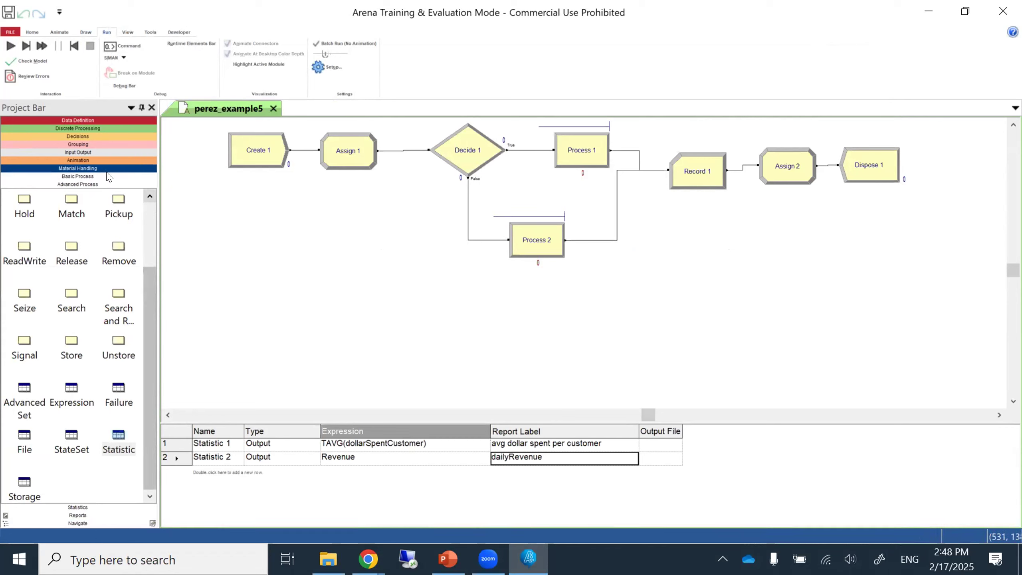
# Step: Place a second Create module below the ticket flow and give it a constant time between arrivals of 8 hours
pyautogui.click(96, 177)
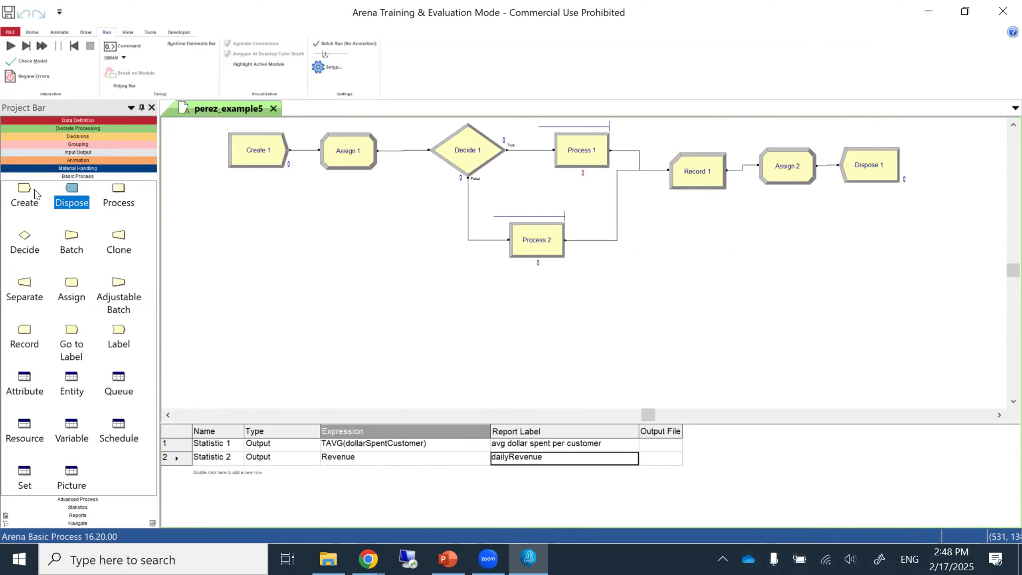
pyautogui.moveTo(21, 194); pyautogui.dragTo(233, 324)
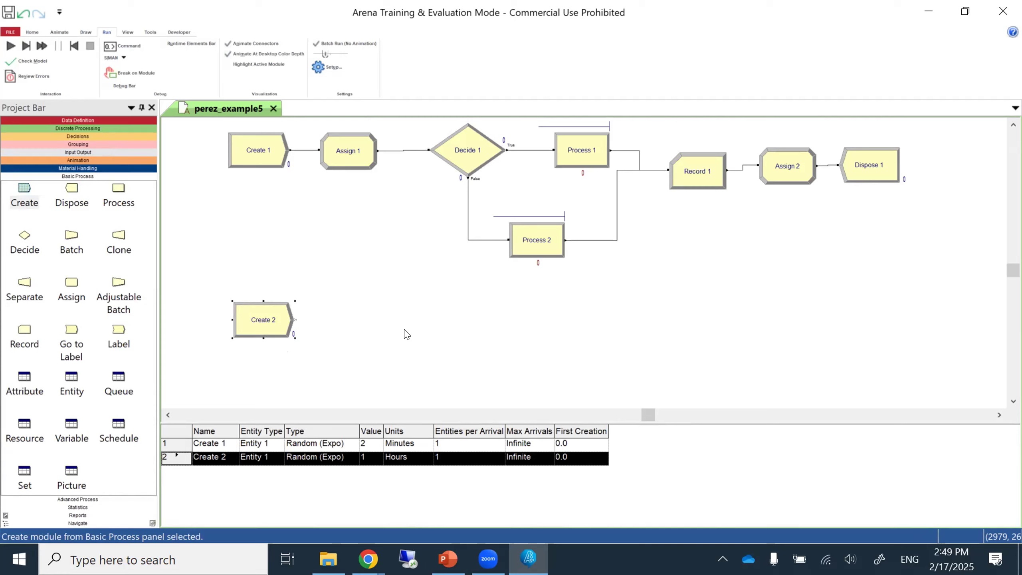
pyautogui.click(273, 320)
pyautogui.doubleClick(273, 320)
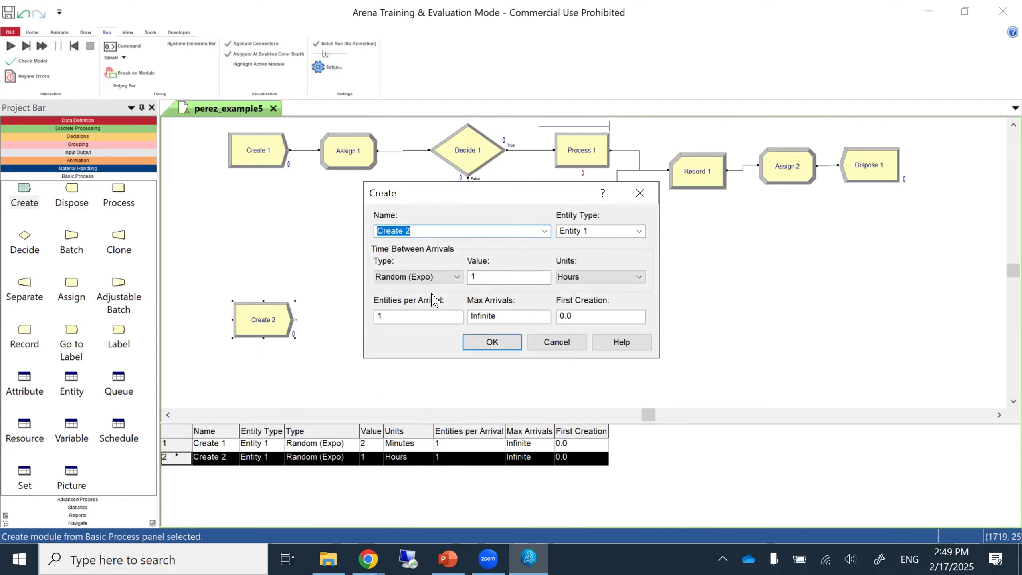
pyautogui.click(453, 278)
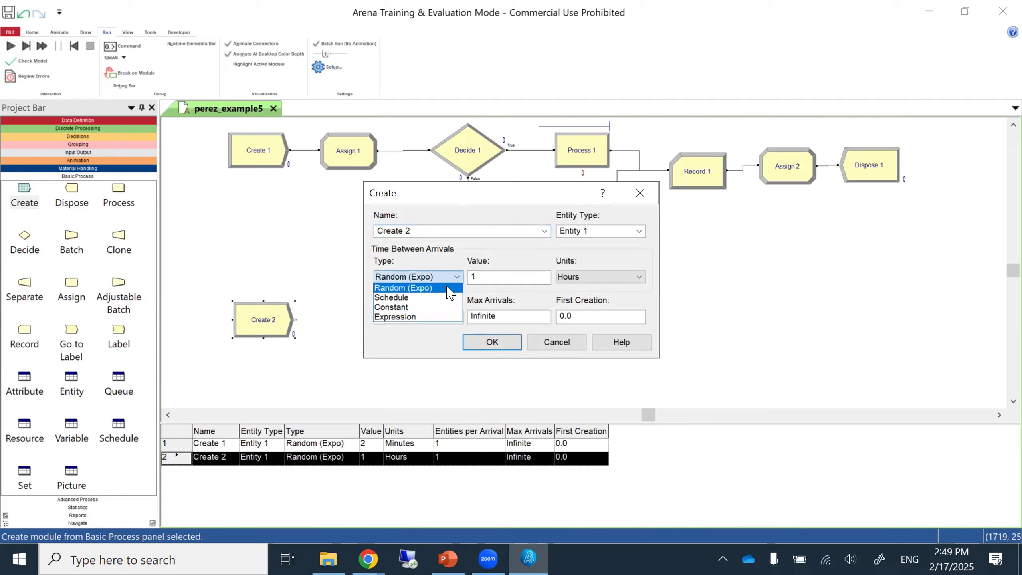
pyautogui.click(433, 308)
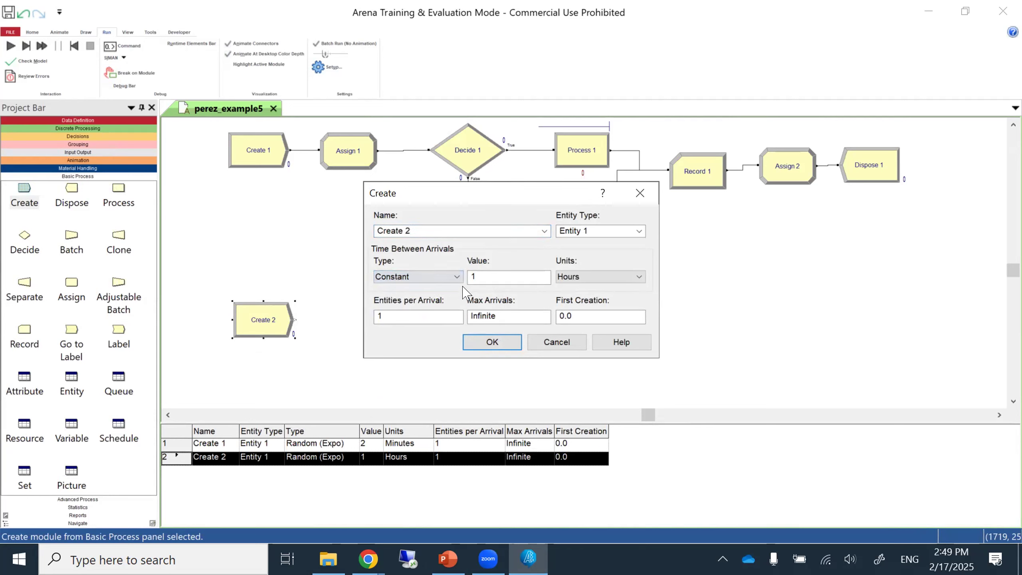
pyautogui.doubleClick(482, 277)
pyautogui.write('8')
# Step: Set the first creation of Create 2 to 8 and confirm the module's settings
pyautogui.click(580, 312)
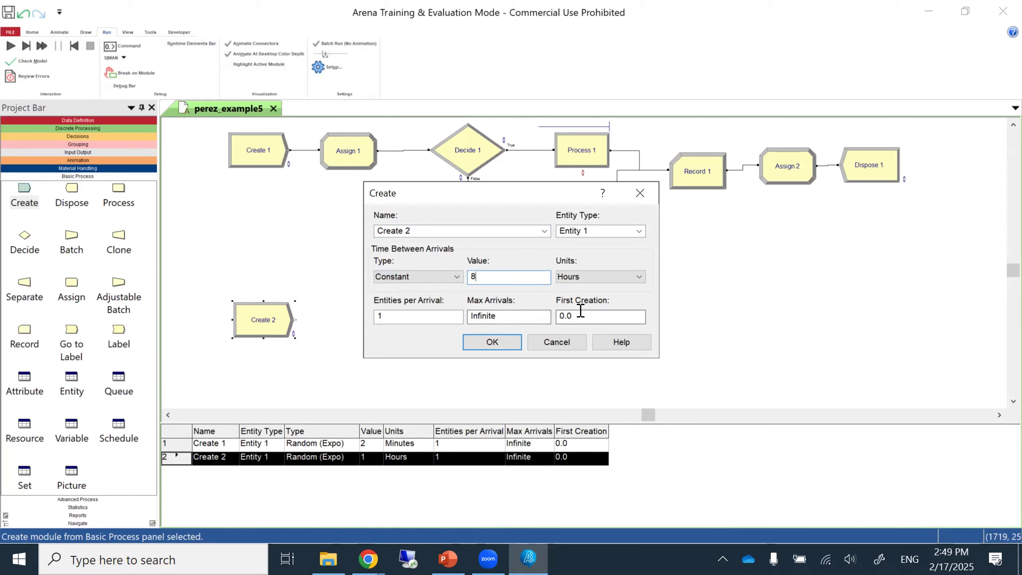
pyautogui.doubleClick(580, 312)
pyautogui.write('8')
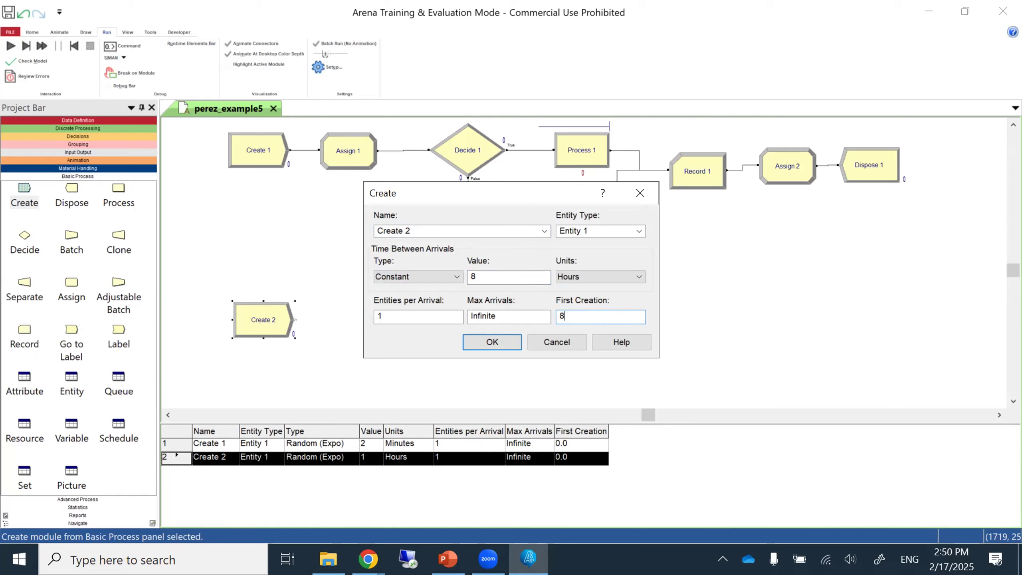
pyautogui.click(492, 341)
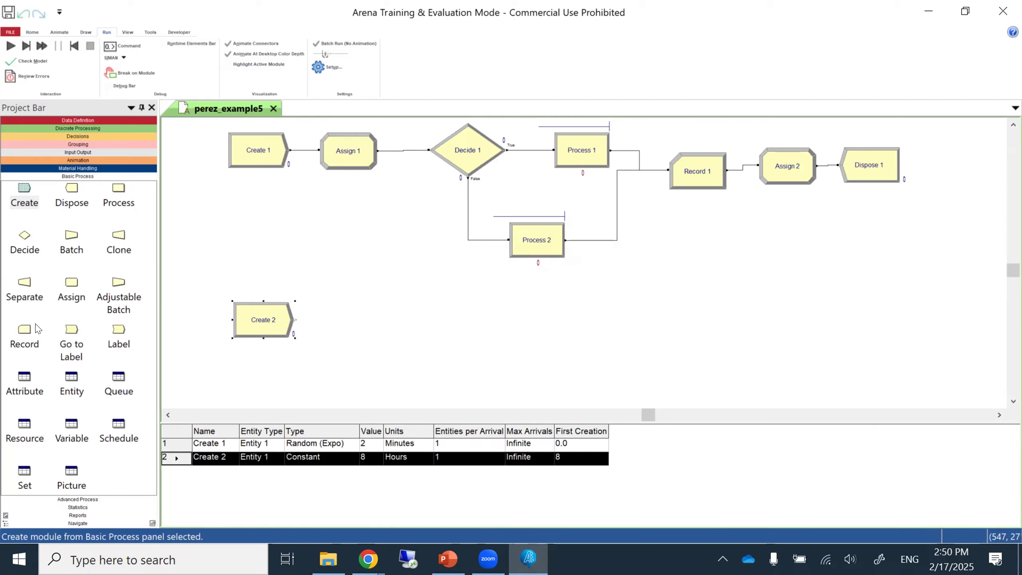
# Step: Place a Record module connected after Create 2 and start an Expression-type statistic definition in it
pyautogui.moveTo(24, 330); pyautogui.dragTo(346, 320)
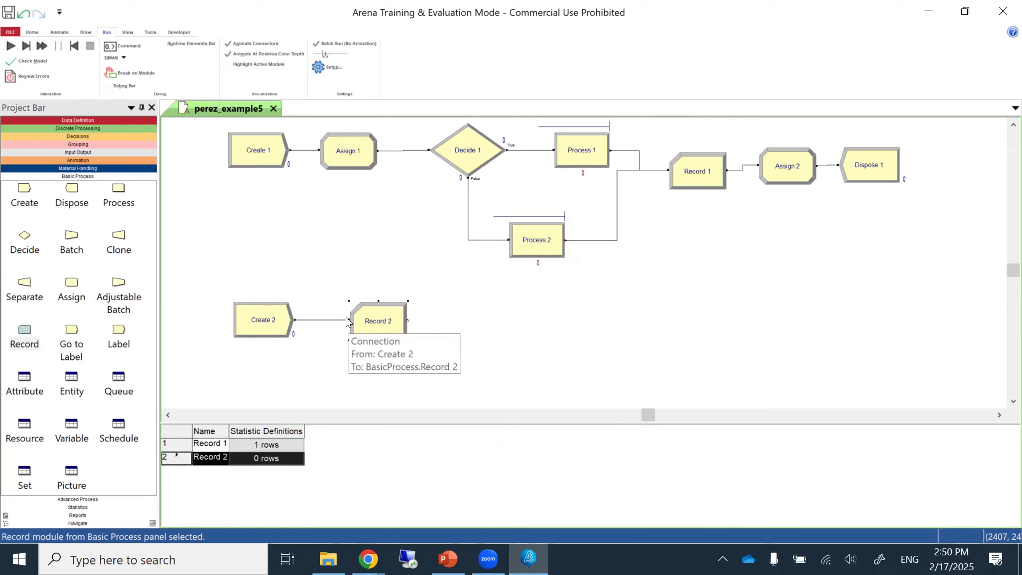
pyautogui.doubleClick(379, 321)
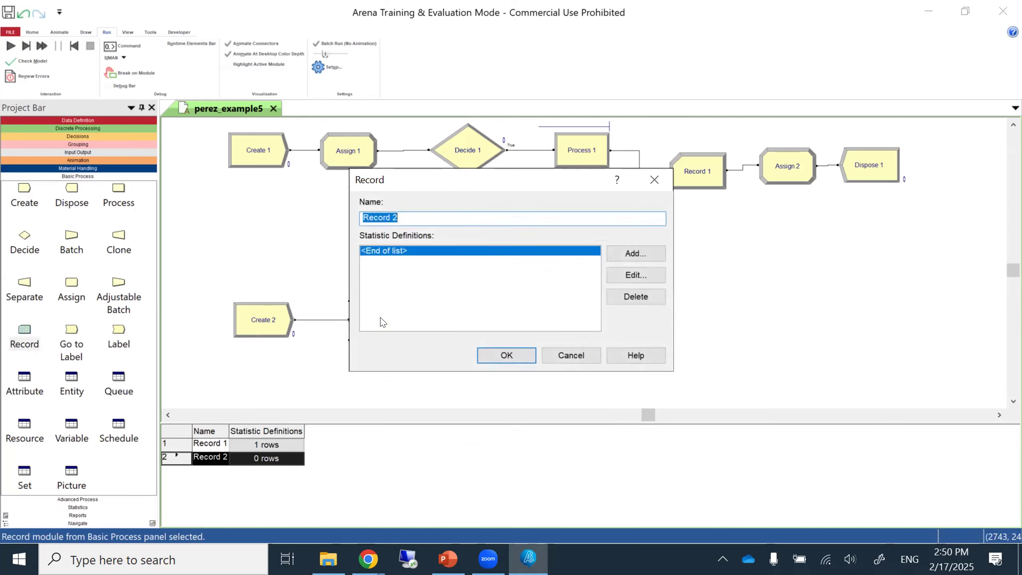
pyautogui.click(626, 258)
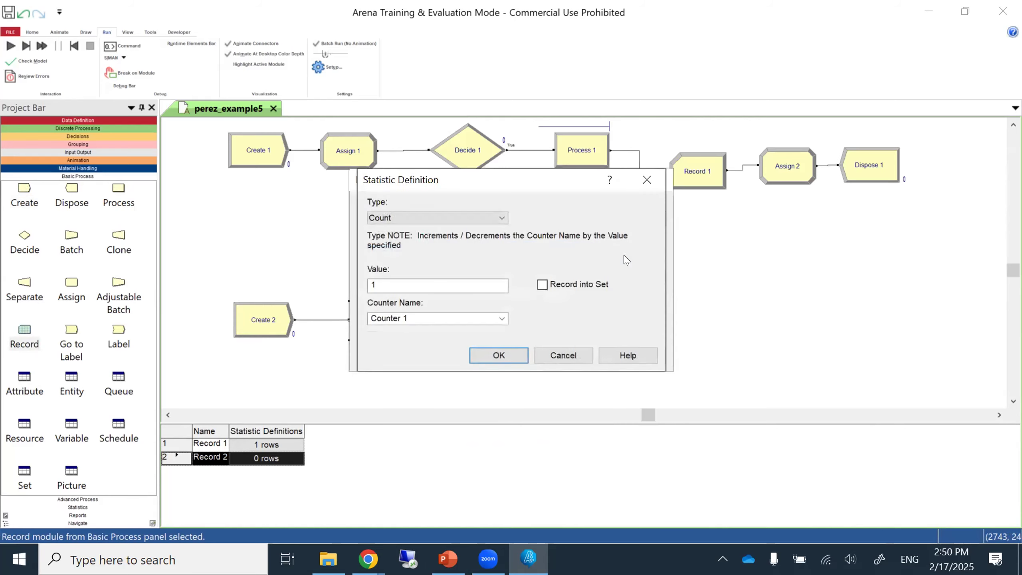
pyautogui.click(497, 219)
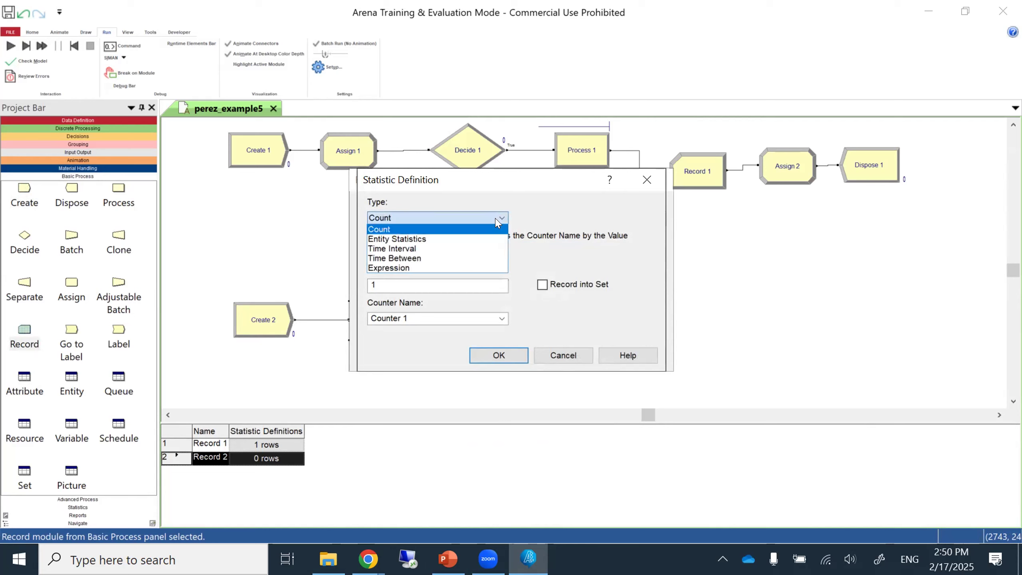
pyautogui.click(475, 269)
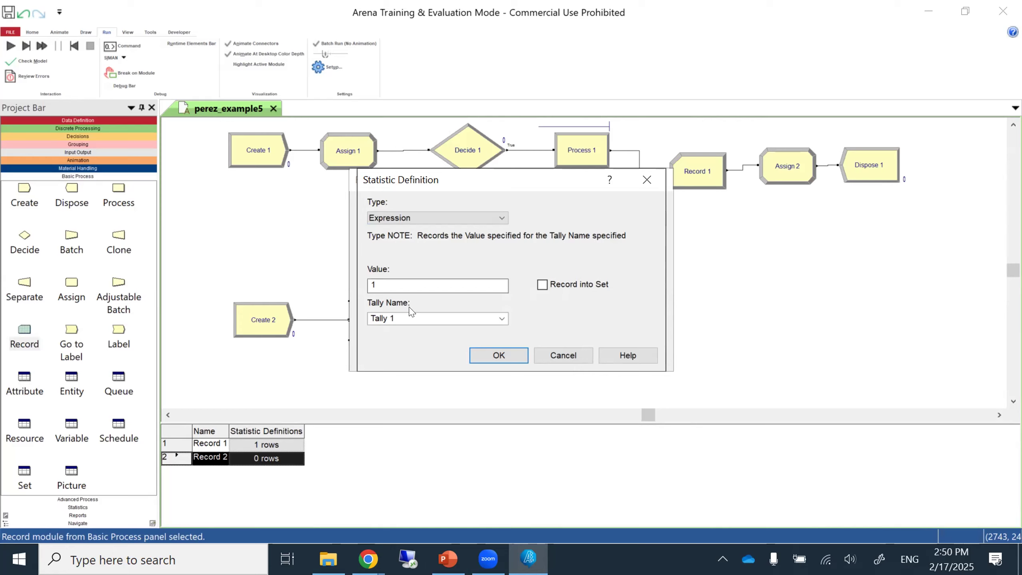
# Step: Set the statistic definition's value to Revenue and its tally name to dailyRevenue, and confirm the Record 2 settings
pyautogui.doubleClick(388, 278)
pyautogui.write('Re')
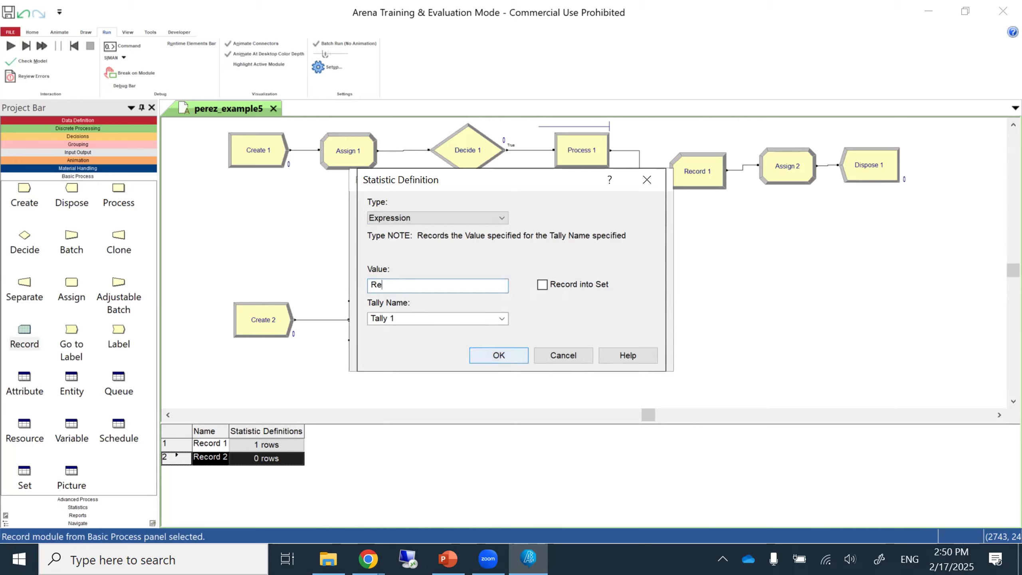
pyautogui.write('venue')
pyautogui.click(426, 318)
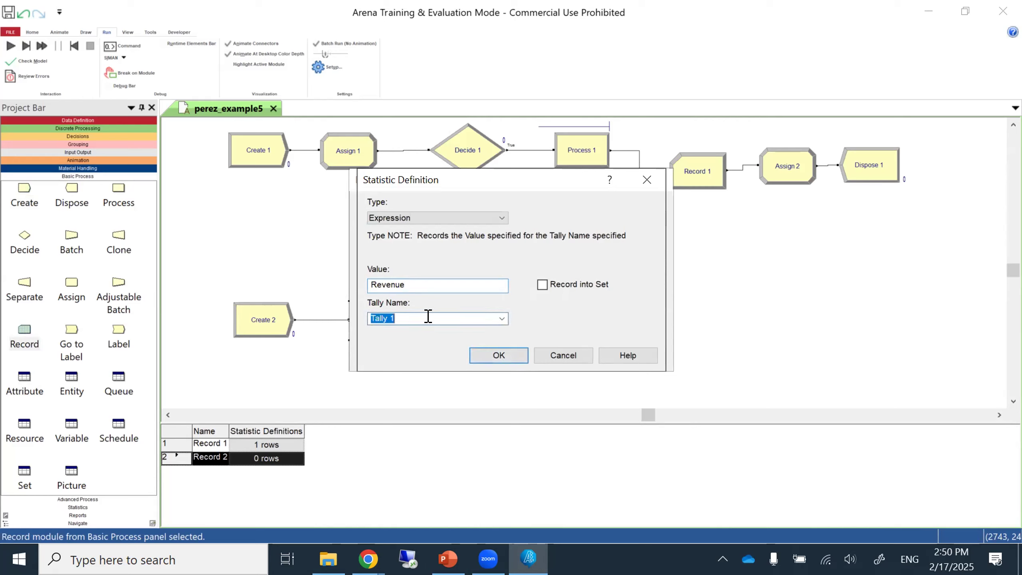
pyautogui.write('dailyRevenue')
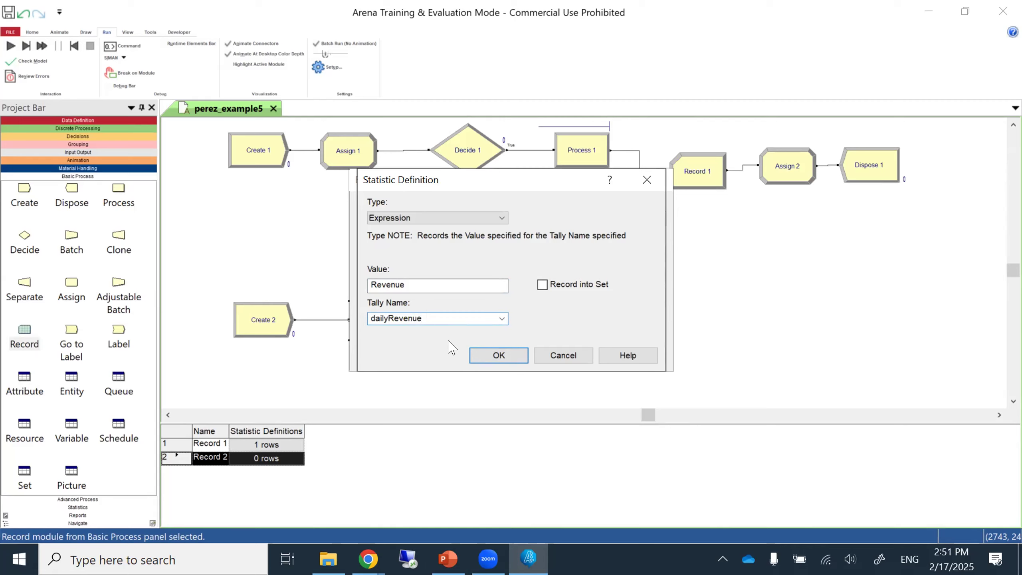
pyautogui.click(484, 355)
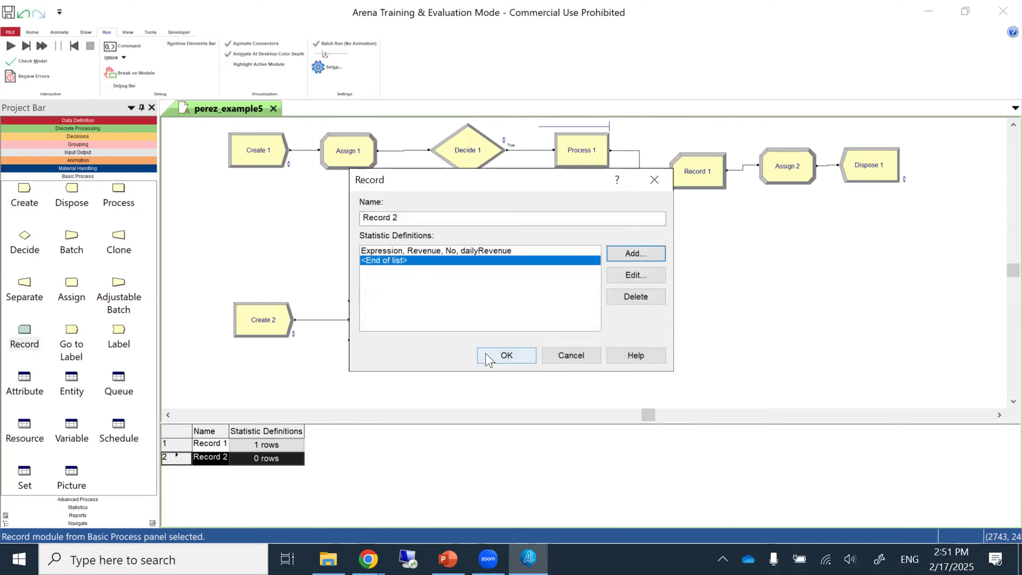
pyautogui.click(502, 356)
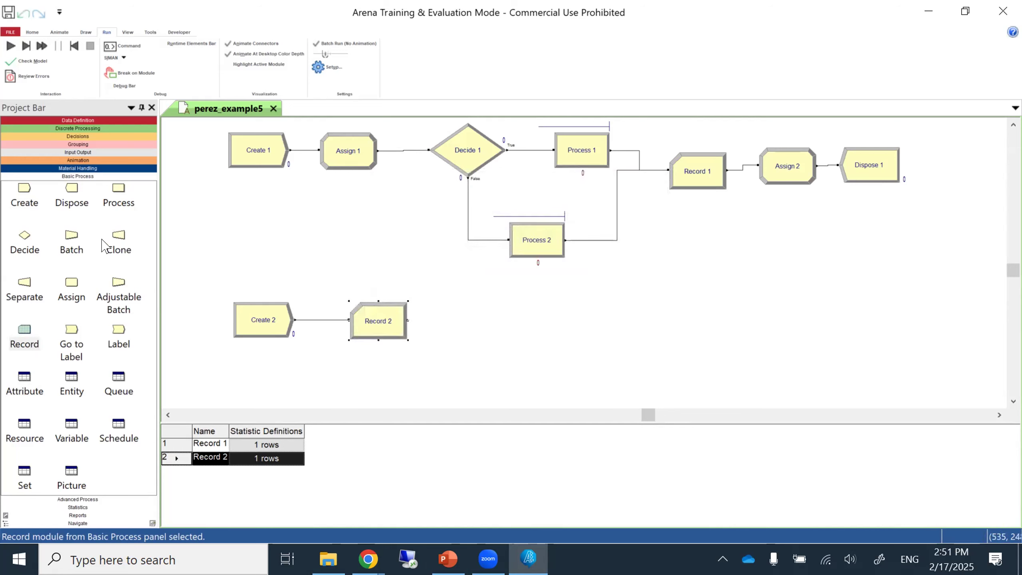
# Step: Place an Assign module connected after Record 2 and add a Variable-type assignment that sets Revenue to a new value of 0
pyautogui.moveTo(71, 288); pyautogui.dragTo(448, 321)
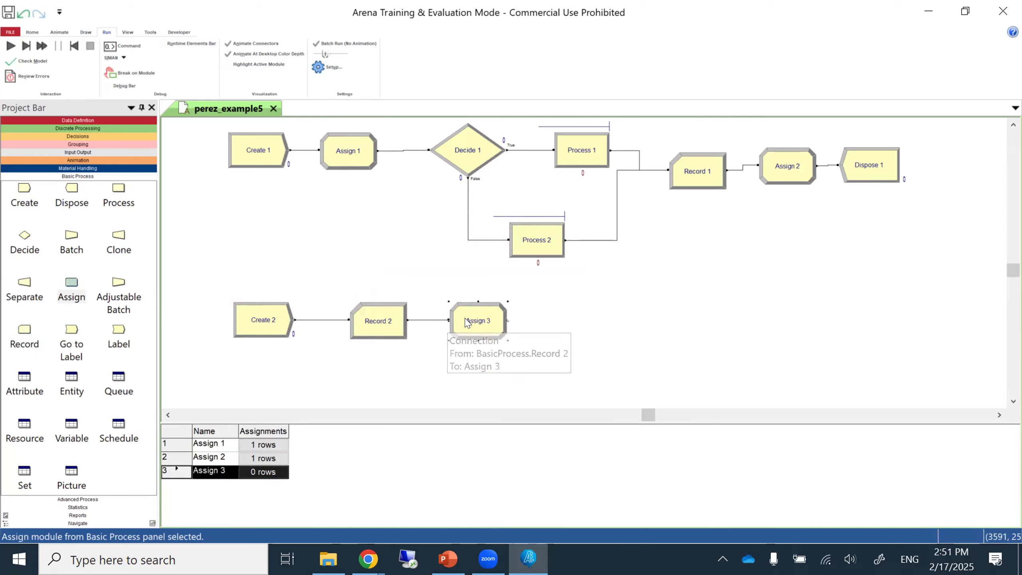
pyautogui.doubleClick(470, 321)
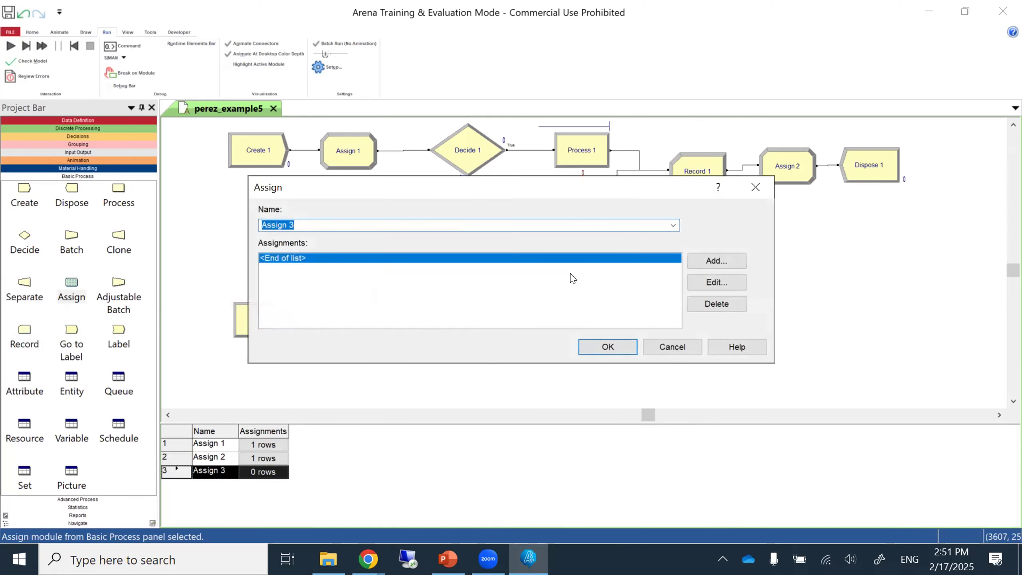
pyautogui.click(717, 259)
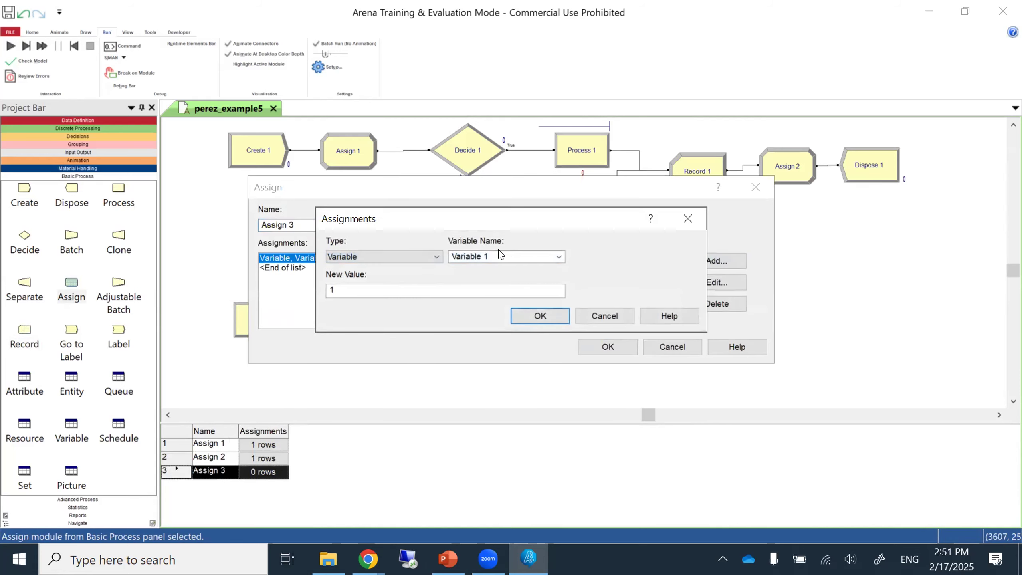
pyautogui.click(559, 256)
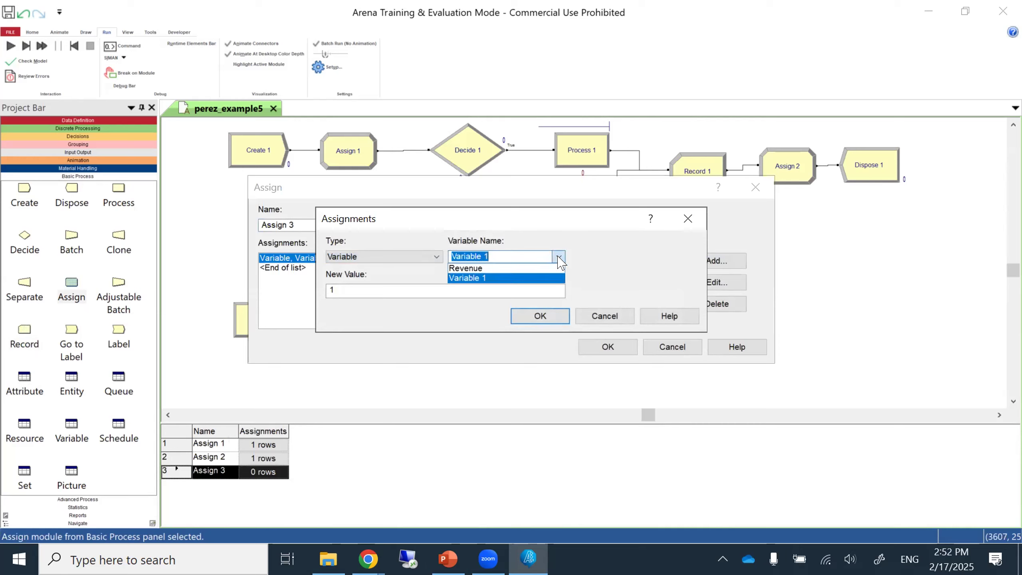
pyautogui.click(551, 268)
pyautogui.click(389, 291)
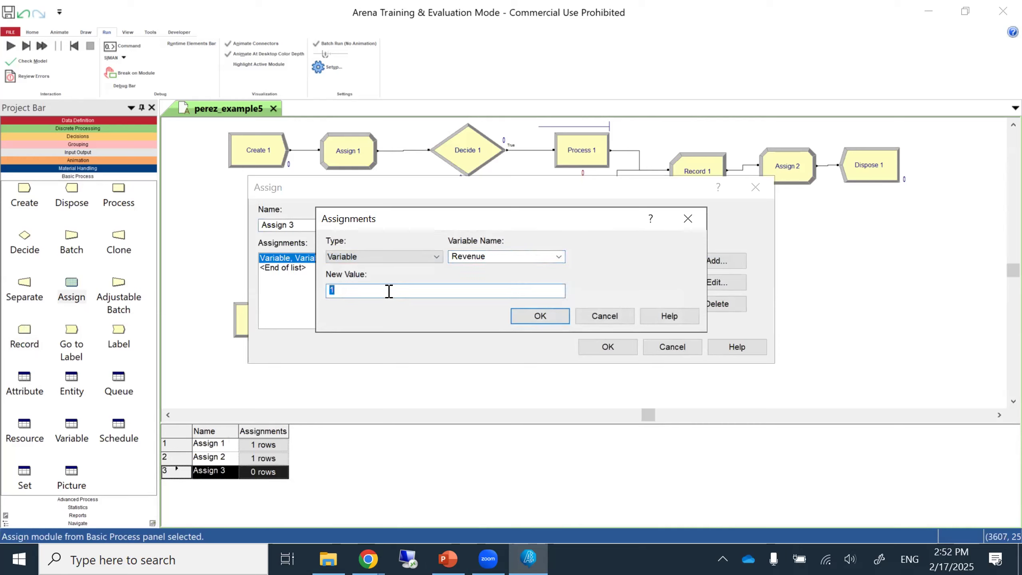
pyautogui.write('0')
pyautogui.click(523, 316)
pyautogui.click(597, 350)
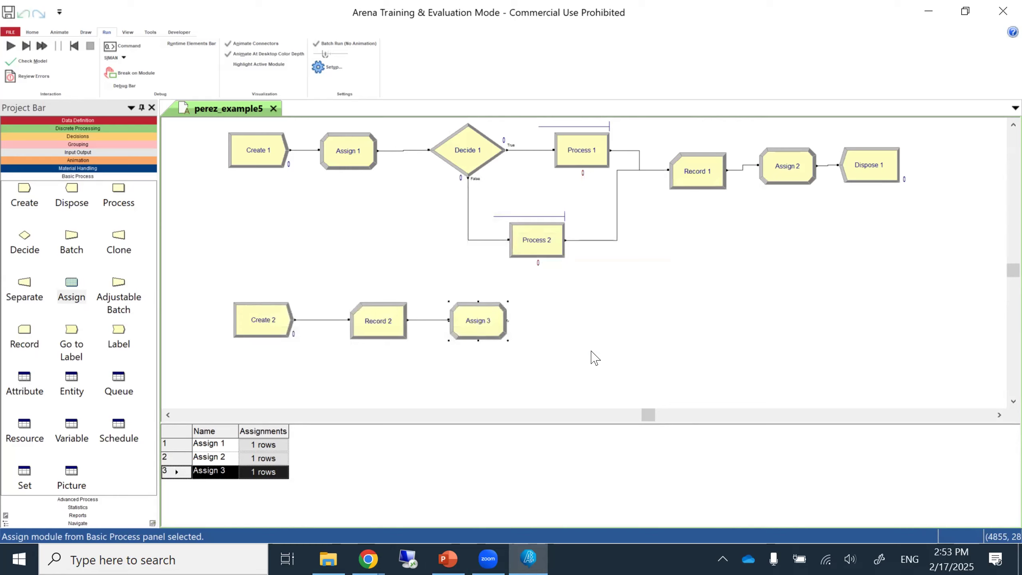